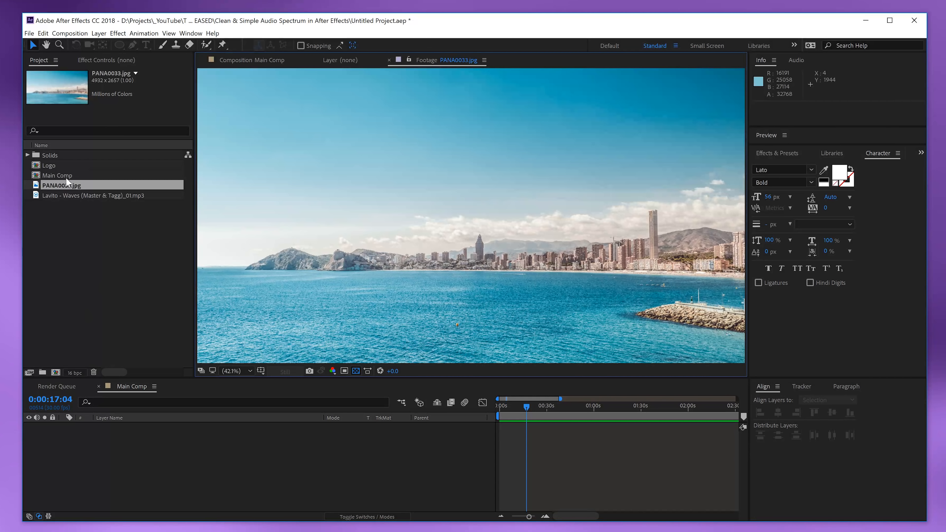
Delete the existing Main Comp and create a new 1920 × 1080, 30 fps, ten-minute composition named Main Comp.
left_click(74, 175)
key("Delete")
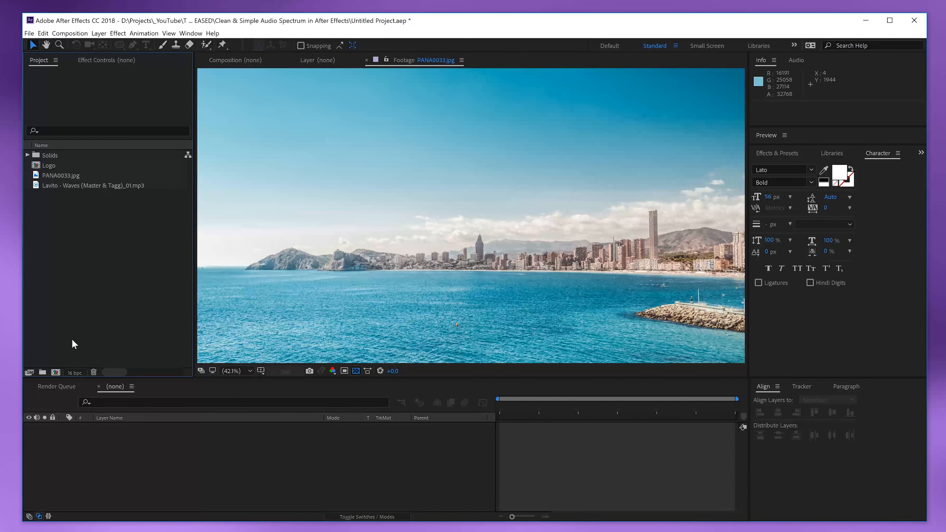
left_click(55, 372)
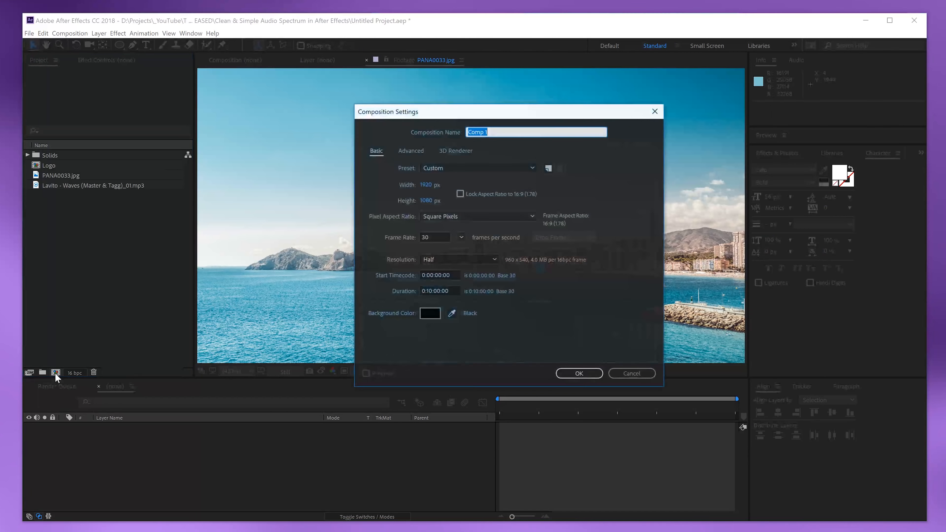
type("Main Com")
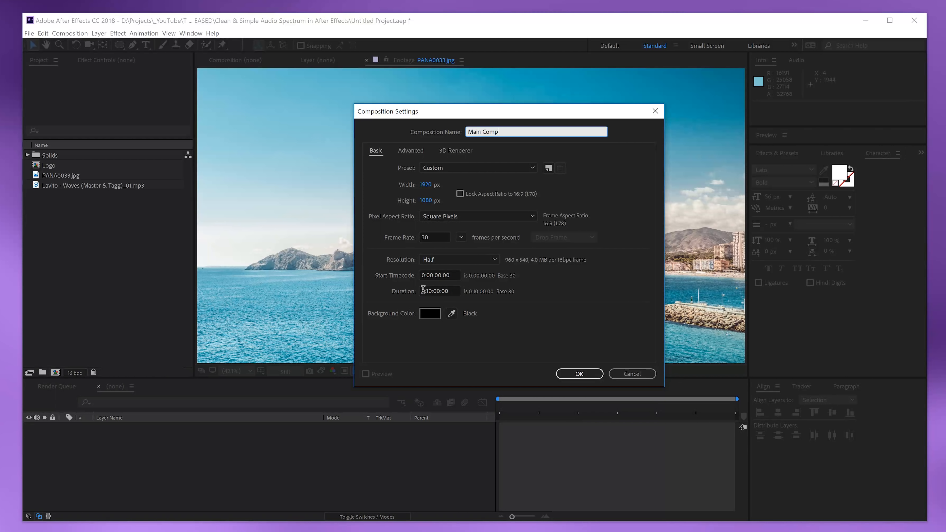
left_click(570, 374)
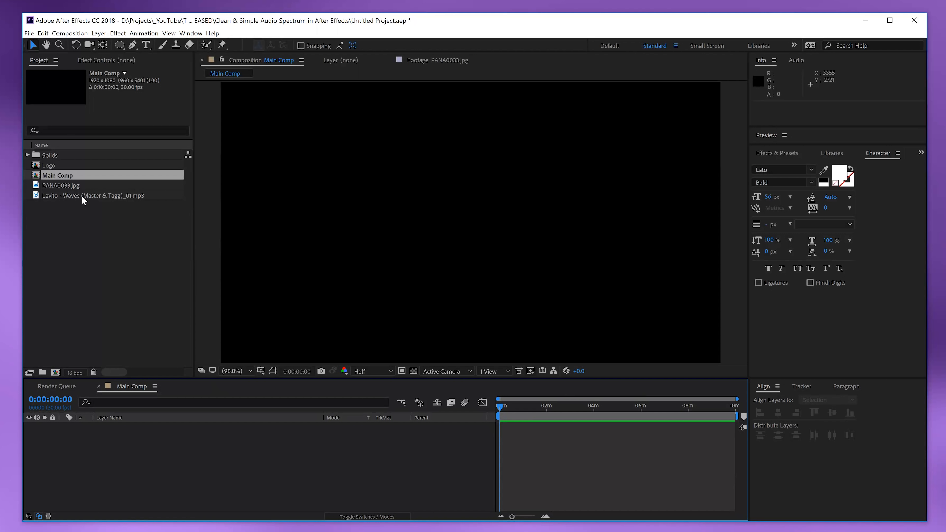
Add the Lavito - Waves mp3 to Main Comp and trim the composition's duration to the end of the track.
left_click_drag(83, 200, 194, 466)
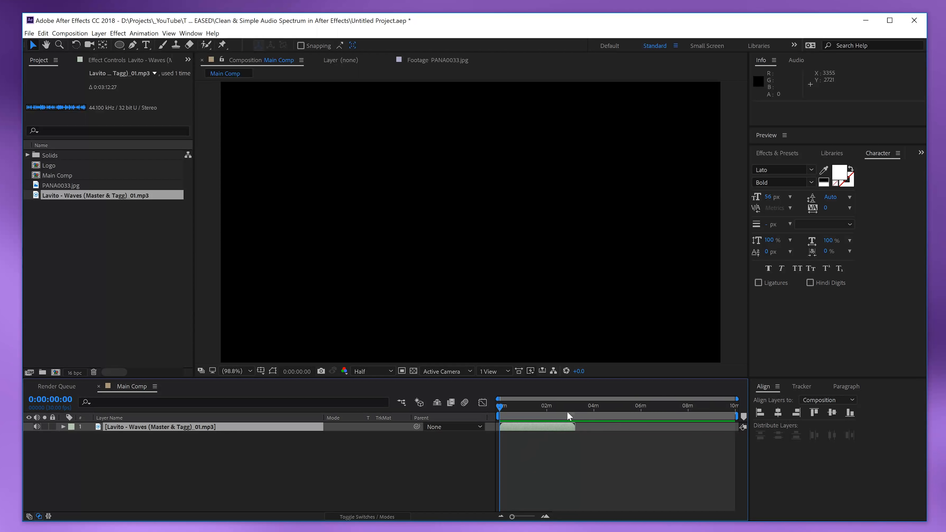
left_click_drag(590, 406, 577, 406)
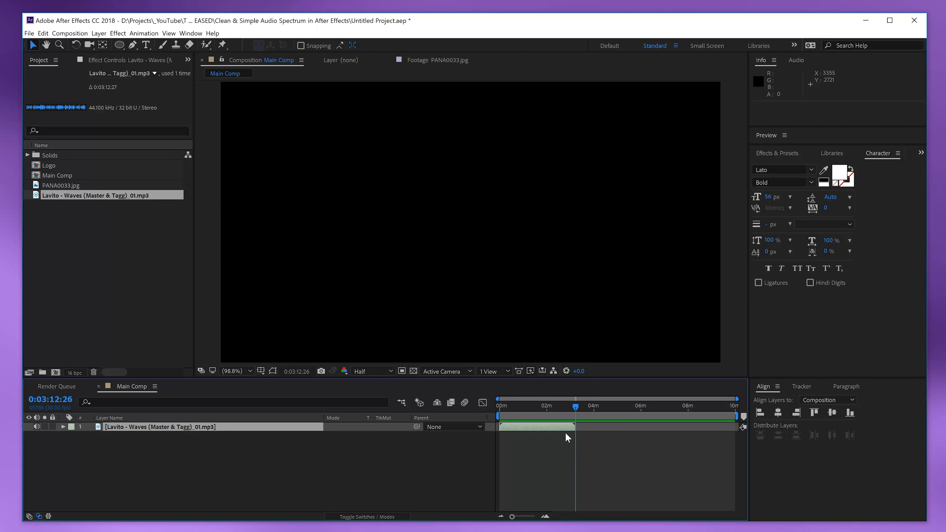
key("n")
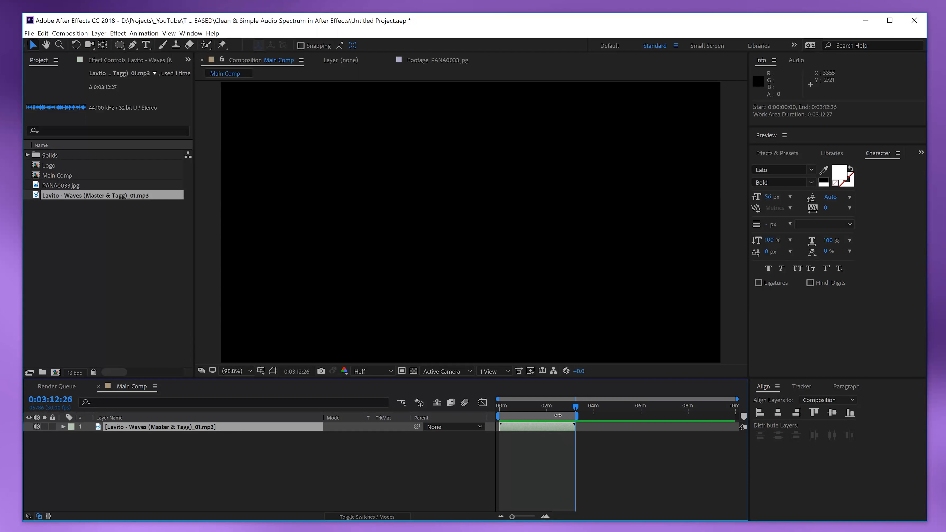
right_click(557, 415)
left_click(570, 440)
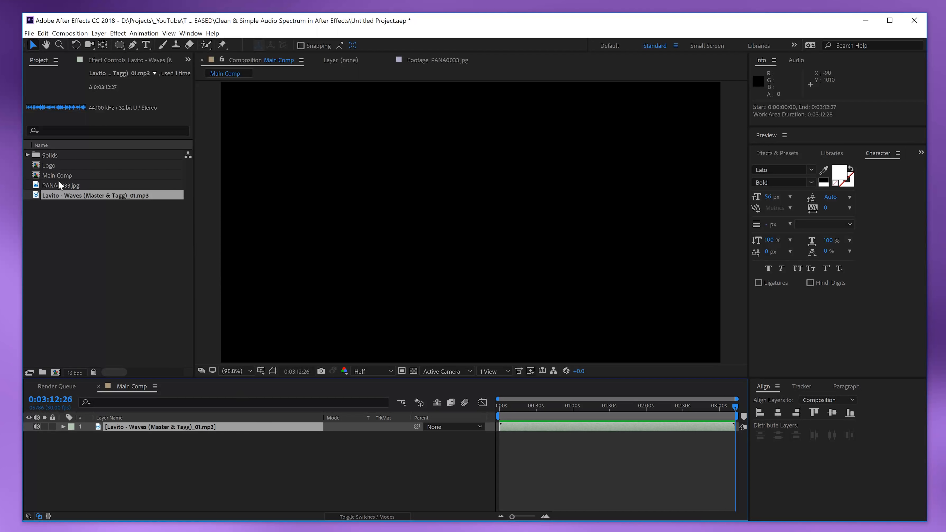
Place PANA0033.jpg above the audio layer and scale it to 42% so the cityscape fits the frame.
left_click_drag(63, 186, 175, 428)
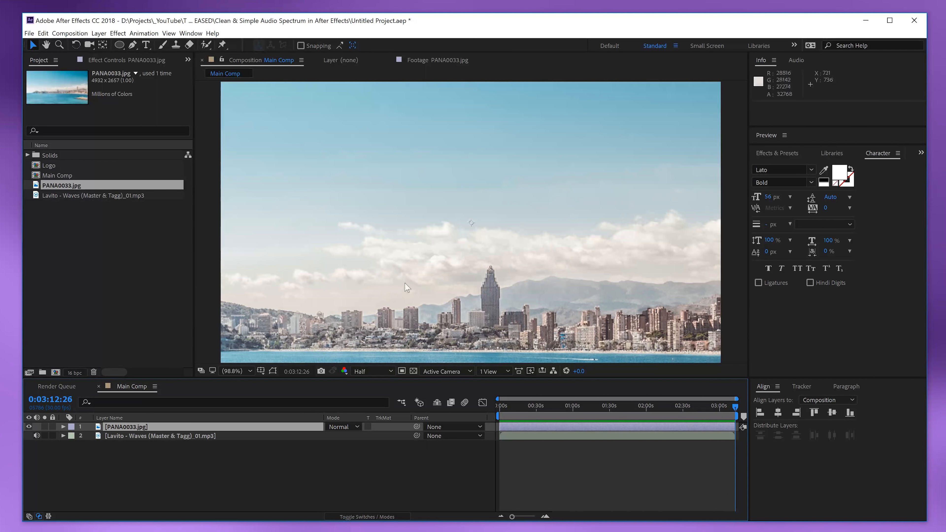
key("s")
mouse_move(341, 440)
left_mouse_down()
mouse_move(307, 437)
mouse_move(340, 436)
left_mouse_up()
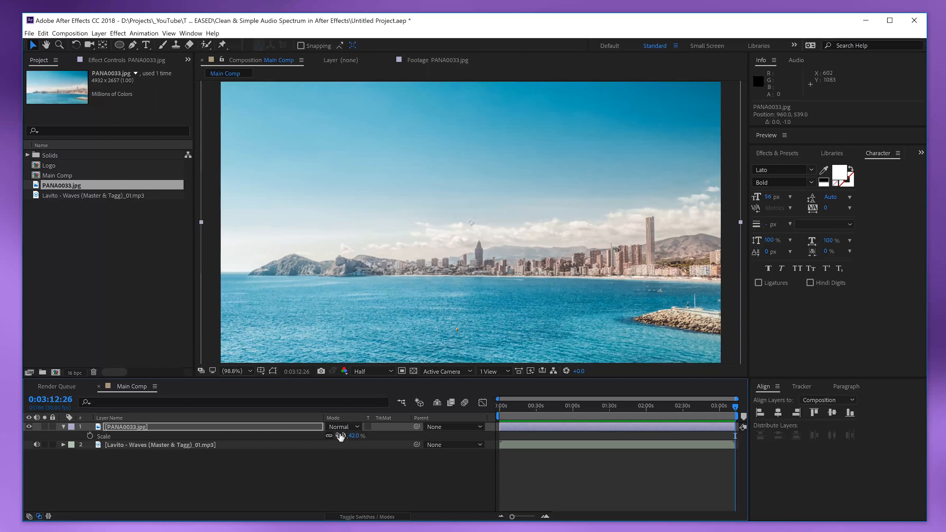
left_click(324, 462)
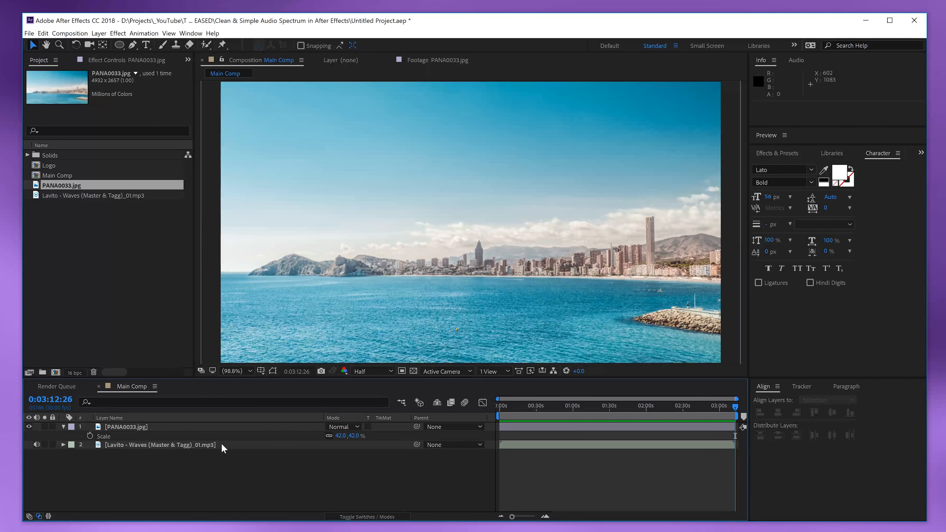
Add an adjustment layer above the photo and rename it Grading & Exposure.
right_click(219, 460)
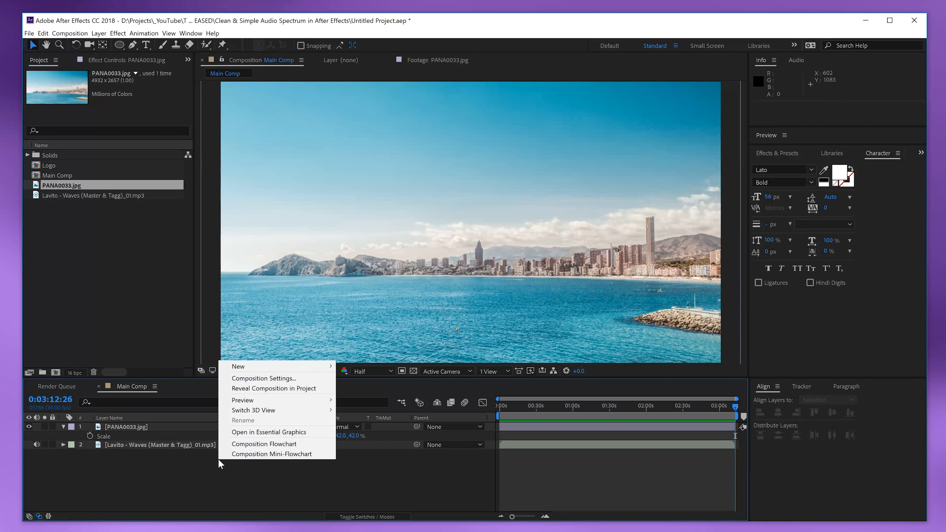
mouse_move(266, 365)
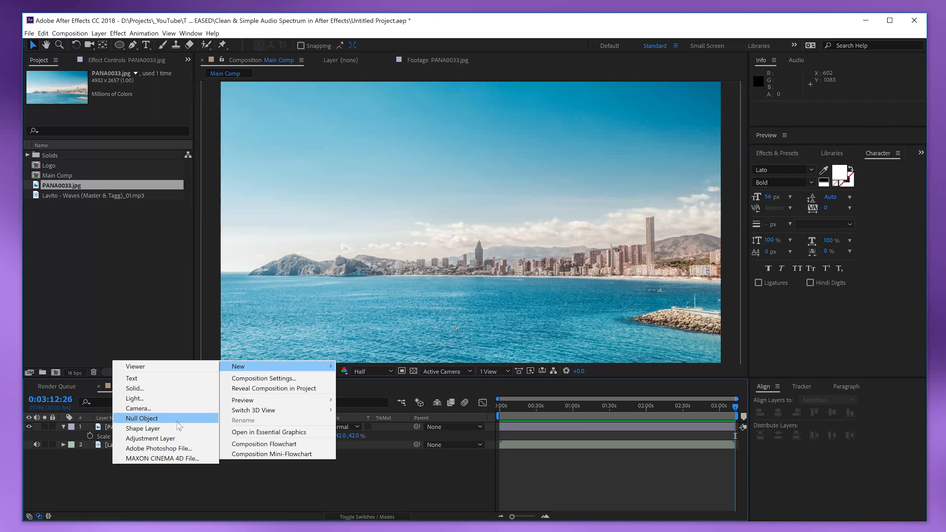
left_click(161, 440)
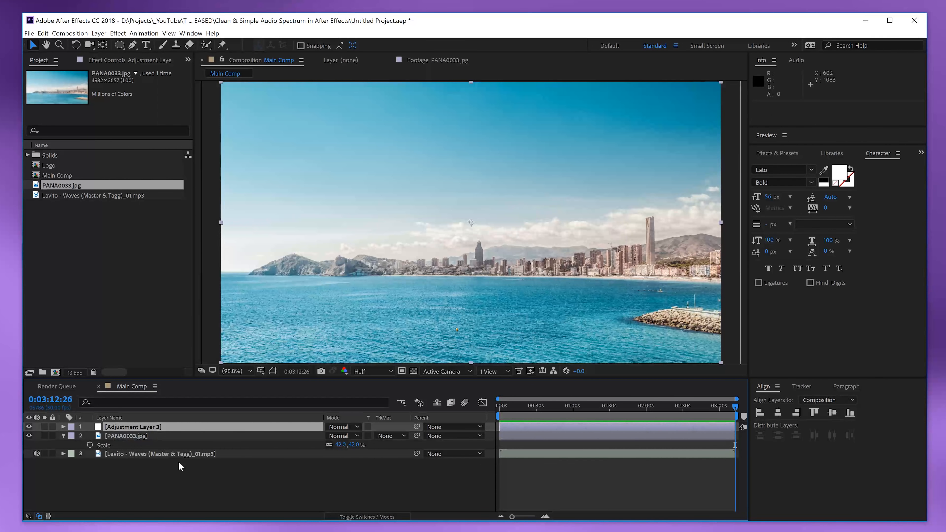
key("Return")
type("Grading &")
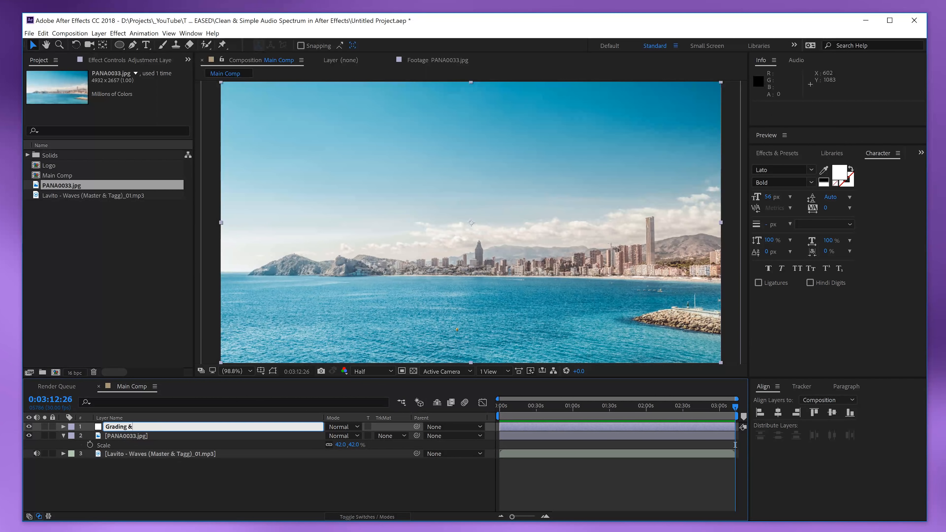
type(" Exposure")
key("Return")
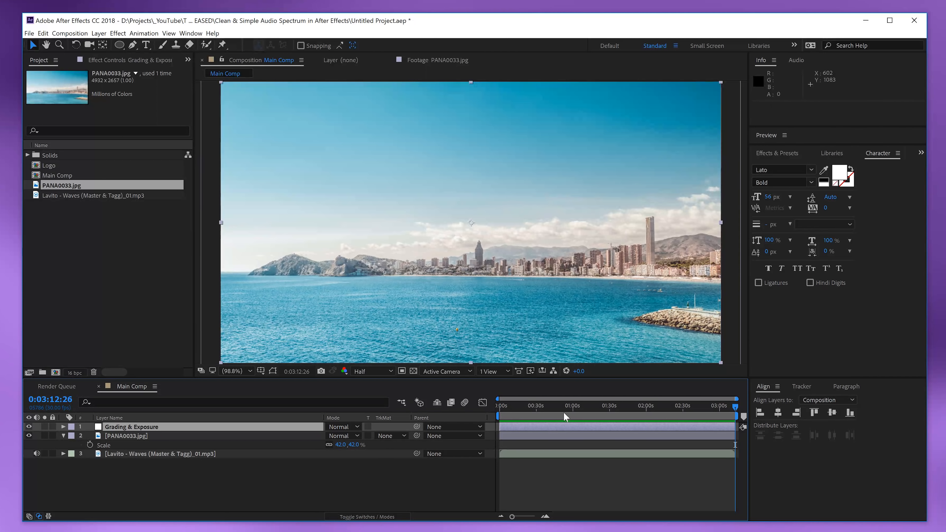
Apply the Exposure effect to Grading & Exposure and keyframe its exposure at -10.39 at the composition's start.
key("Home")
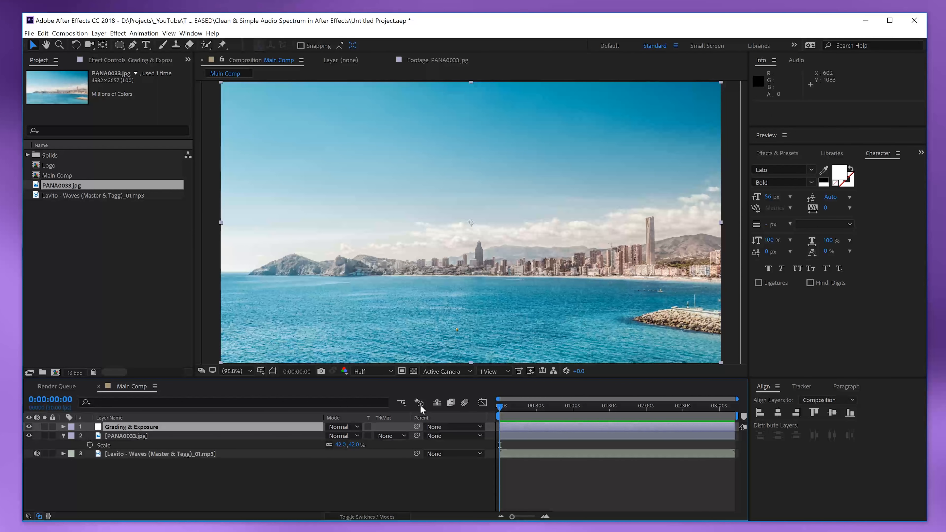
left_click(118, 33)
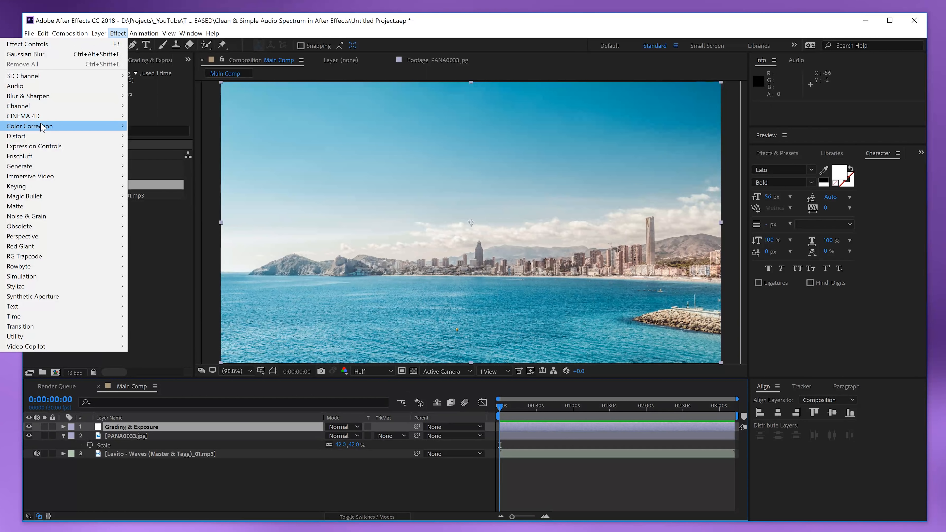
mouse_move(42, 127)
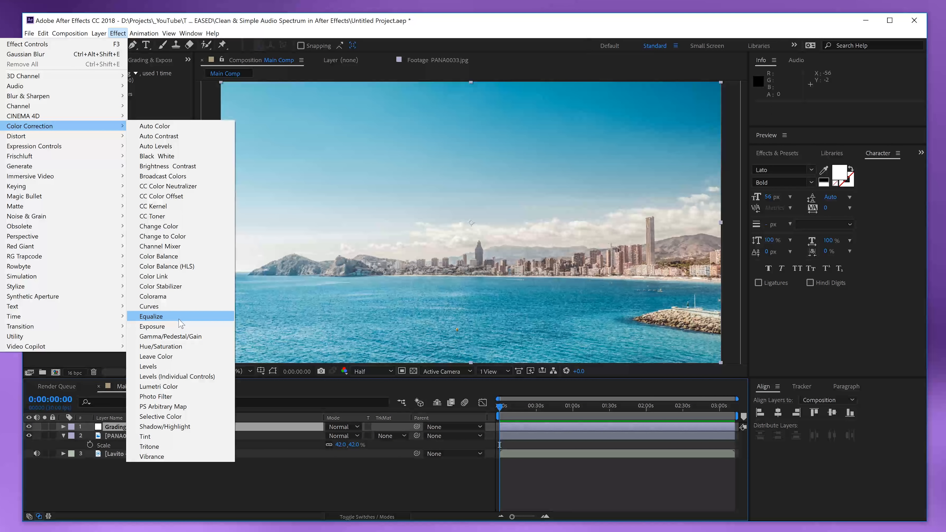
left_click(180, 326)
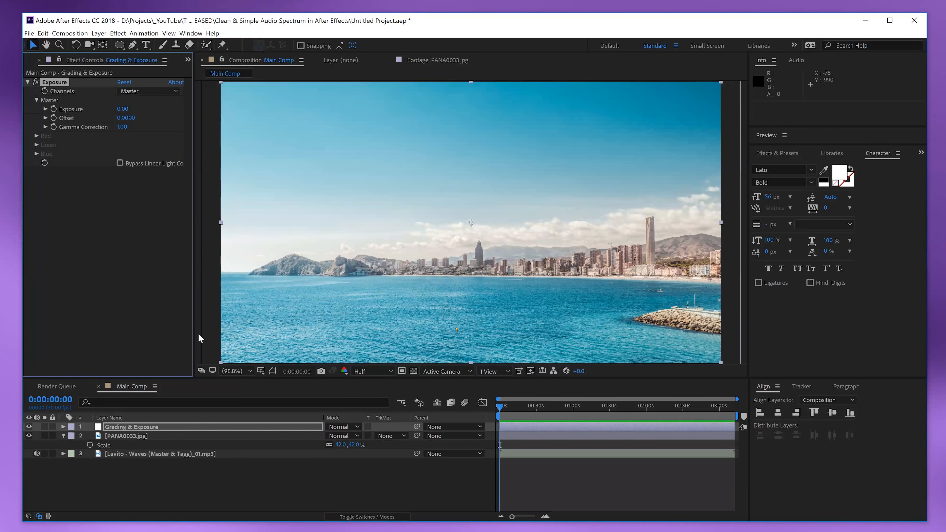
left_click_drag(123, 109, 52, 116)
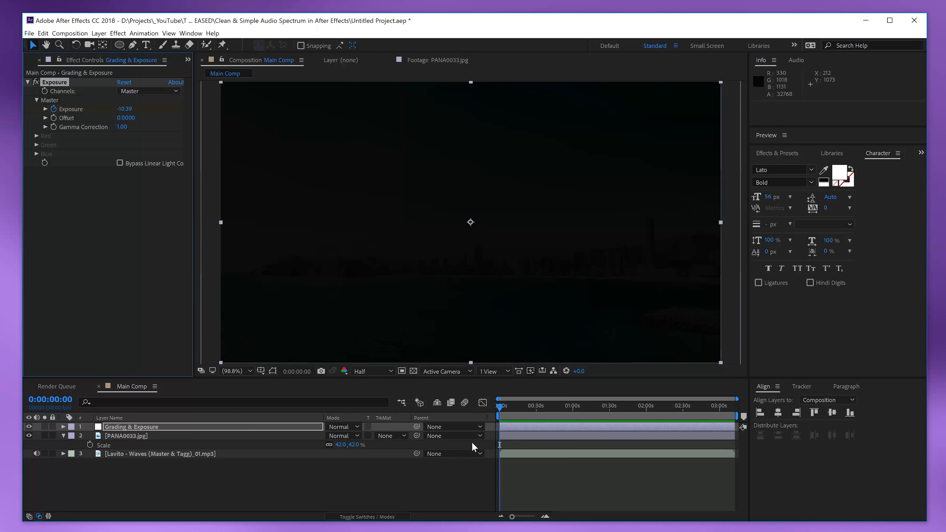
Show the layer's Exposure keyframes and set a keyframe of 0 at 0:00:02:29 to fade in from black.
key("u")
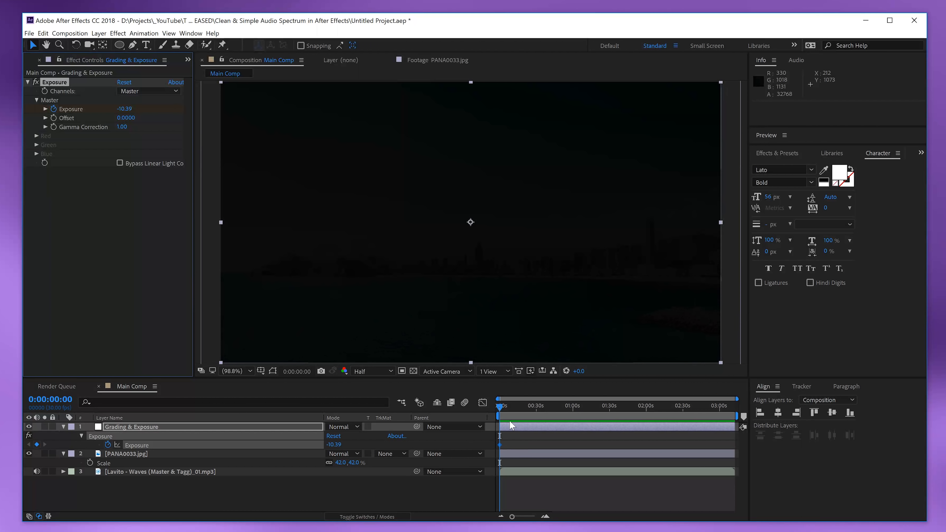
left_click(506, 407)
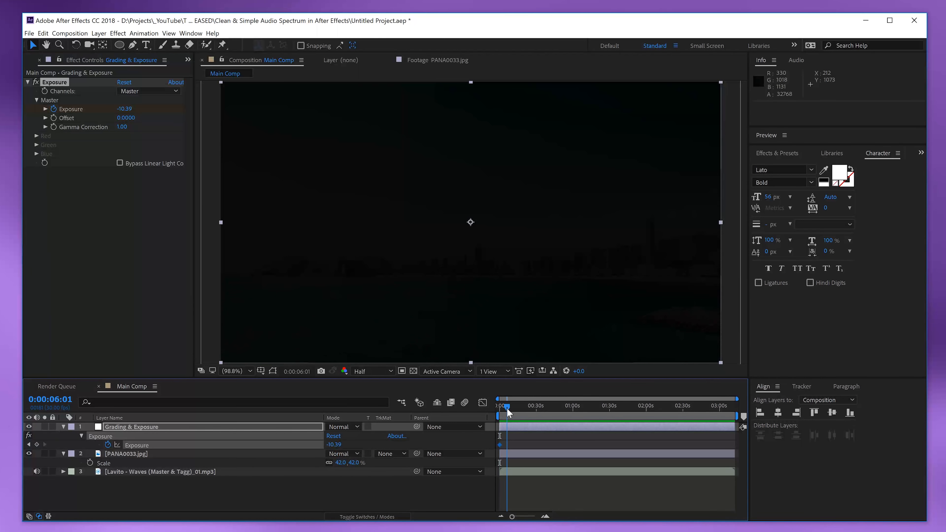
left_click(545, 516)
left_click(544, 516)
left_click(545, 516)
left_click_drag(558, 516, 548, 516)
left_click_drag(552, 416, 527, 436)
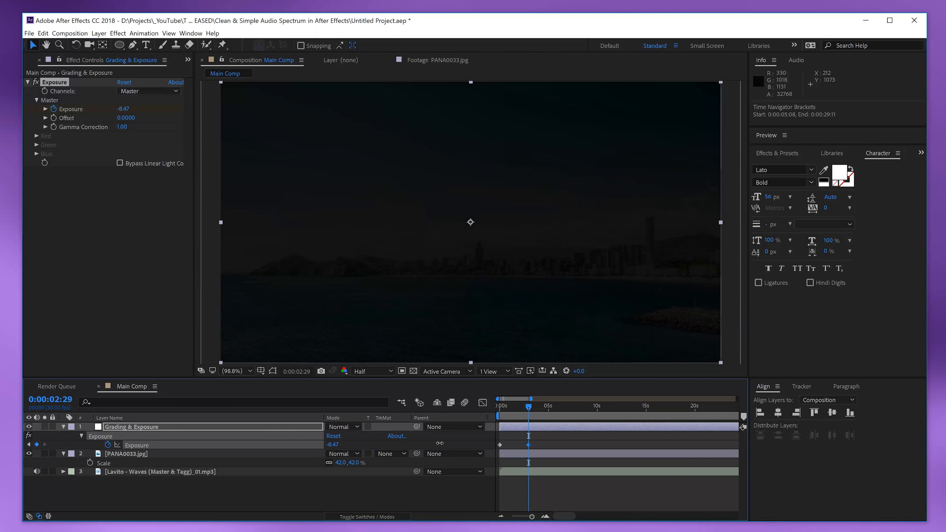
left_click(332, 445)
type("0")
key("Return")
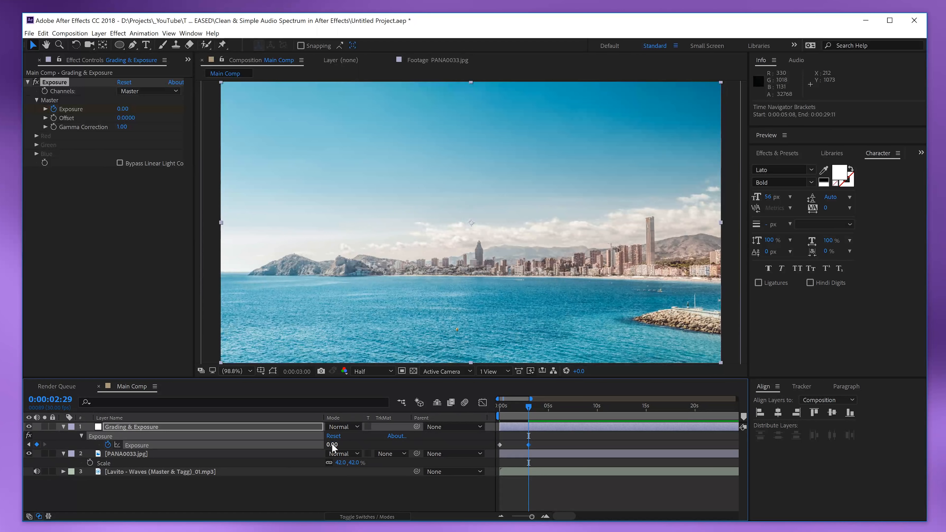
Add Exposure keyframes of -1.01 at 0:00:03:10 and -0.55 at 0:00:03:14 to darken the image after the fade.
key("ctrl+Right")
key("ctrl+Right")
key("ctrl+Right")
key("ctrl+Right")
left_click_drag(332, 445, 288, 455)
key("space")
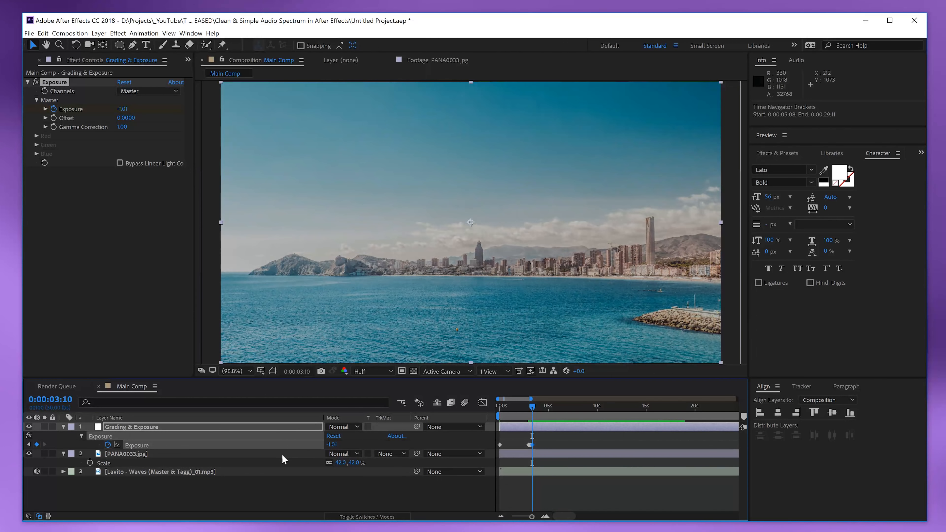
left_click_drag(332, 447, 309, 448)
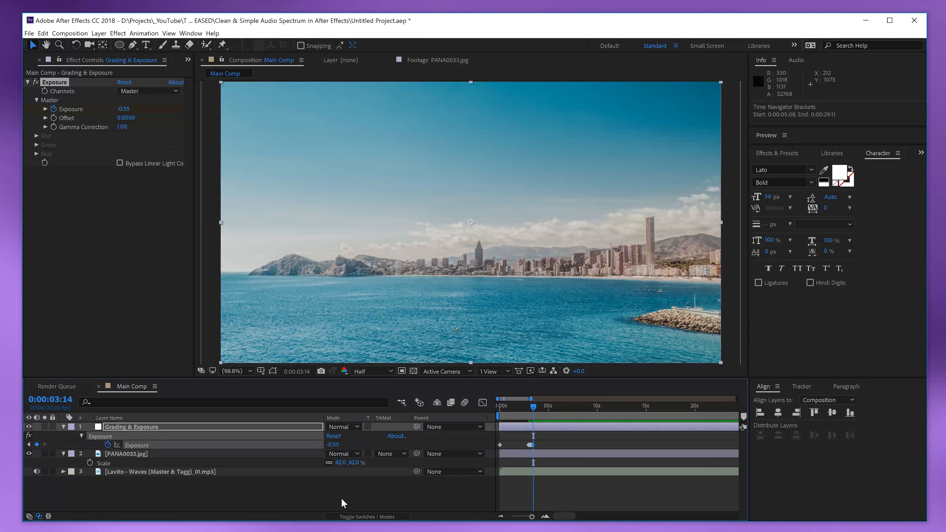
Preview the exposure fade from the start of the composition and park the playhead at 0:00:03:12.
left_click(343, 503)
key("space")
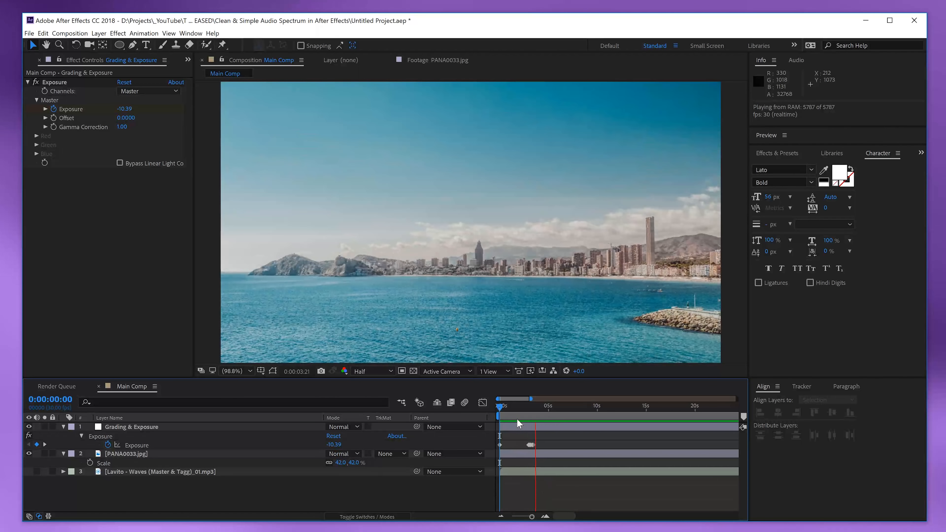
left_click(533, 408)
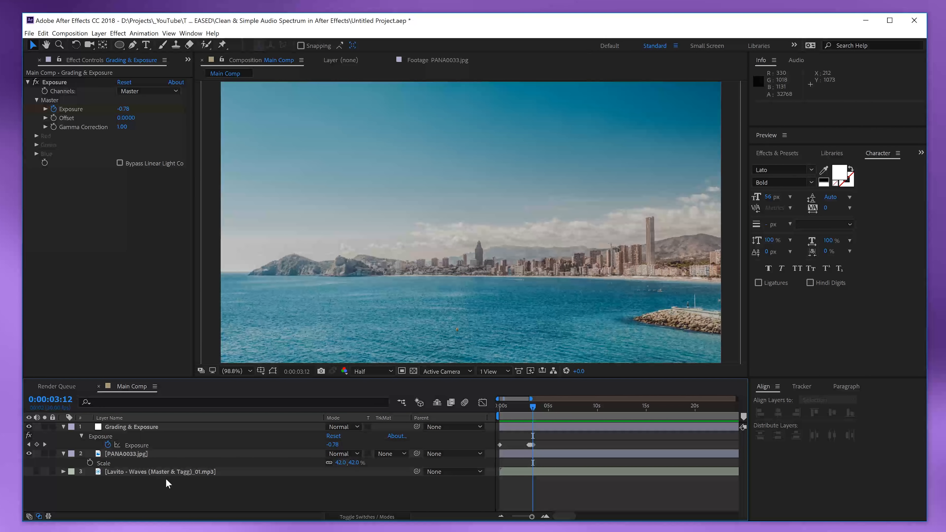
Apply the Colorama color correction effect to the Grading & Exposure adjustment layer.
left_click(148, 425)
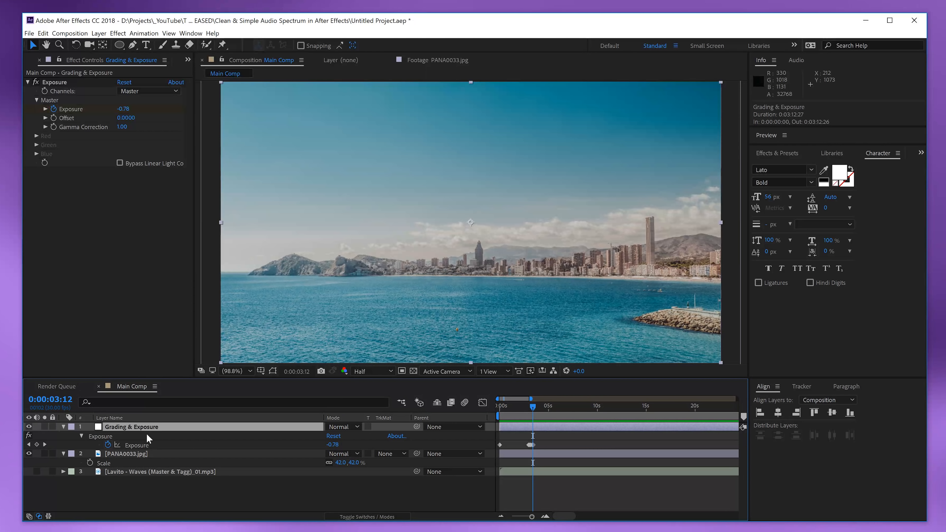
left_click(117, 33)
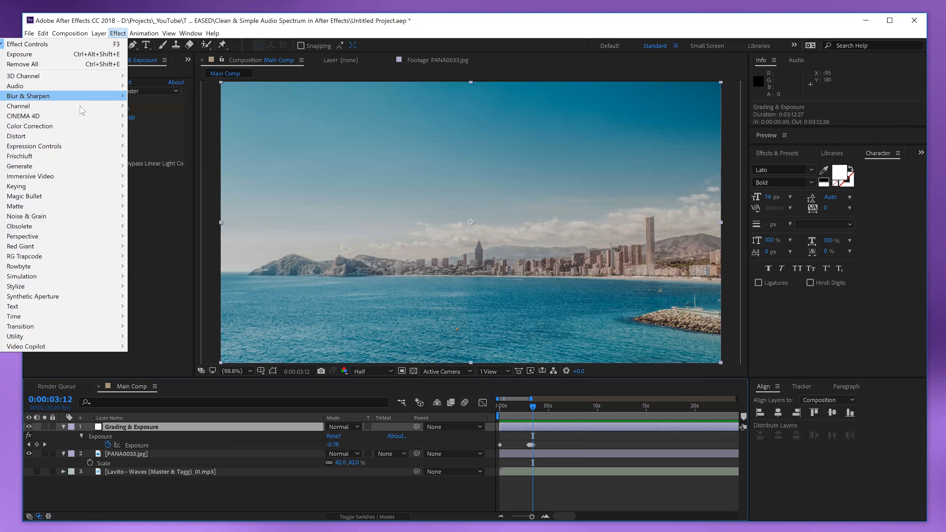
mouse_move(82, 126)
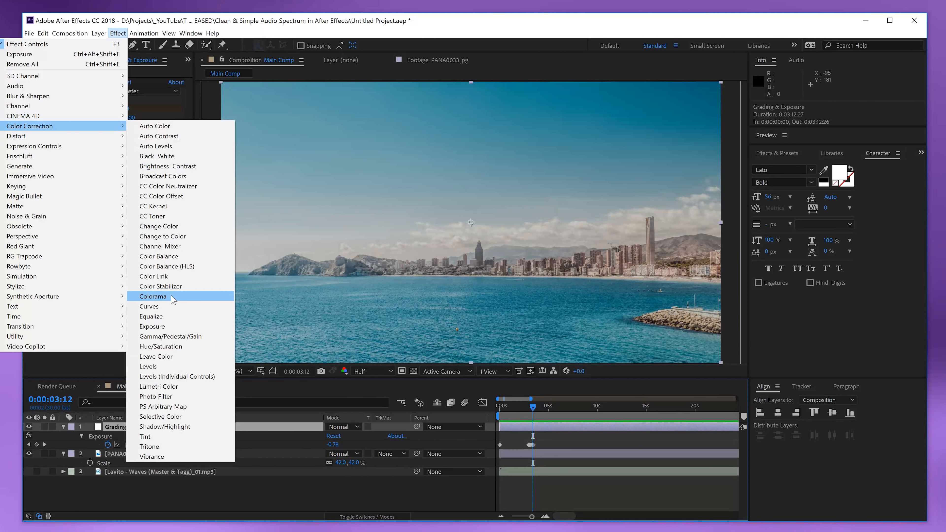
left_click(153, 297)
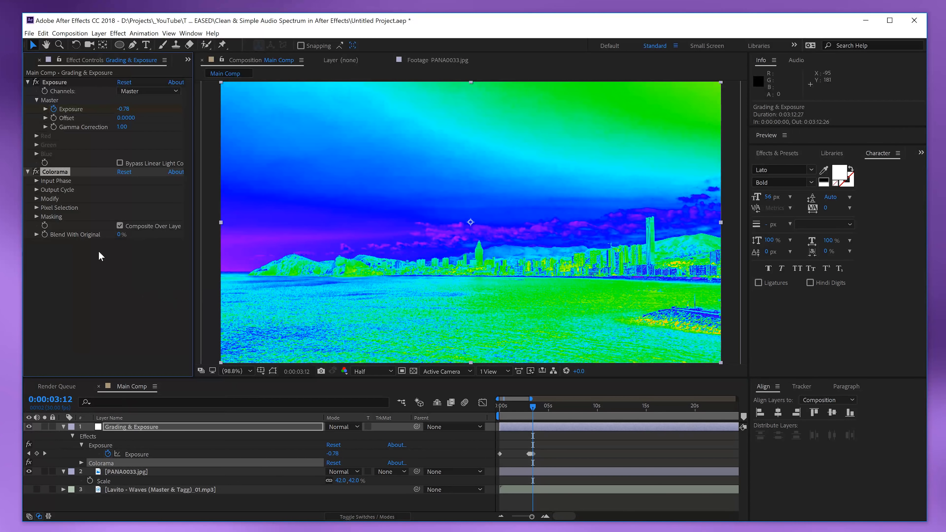
Expand Colorama's Output Cycle and remove every colour marker from the wheel except the red one.
left_click(37, 189)
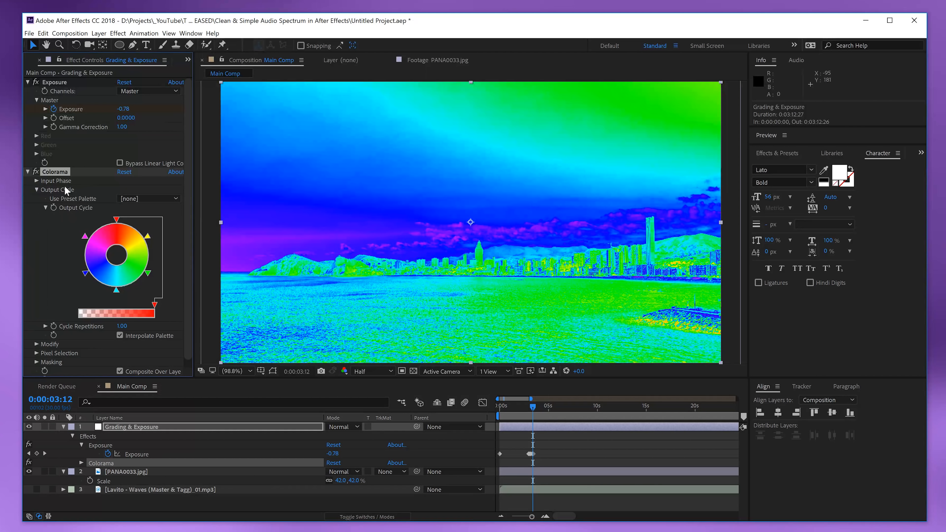
left_click_drag(85, 237, 123, 321)
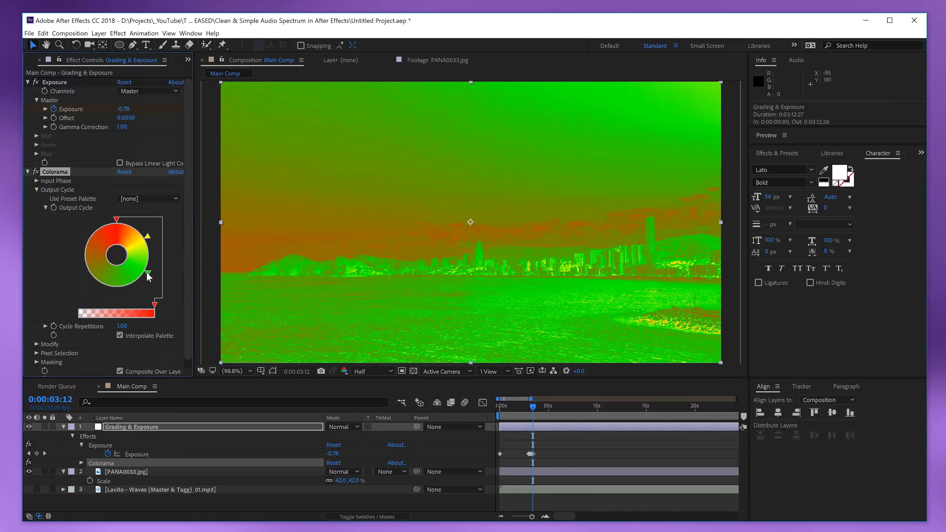
left_click_drag(148, 273, 179, 306)
left_click_drag(147, 236, 180, 210)
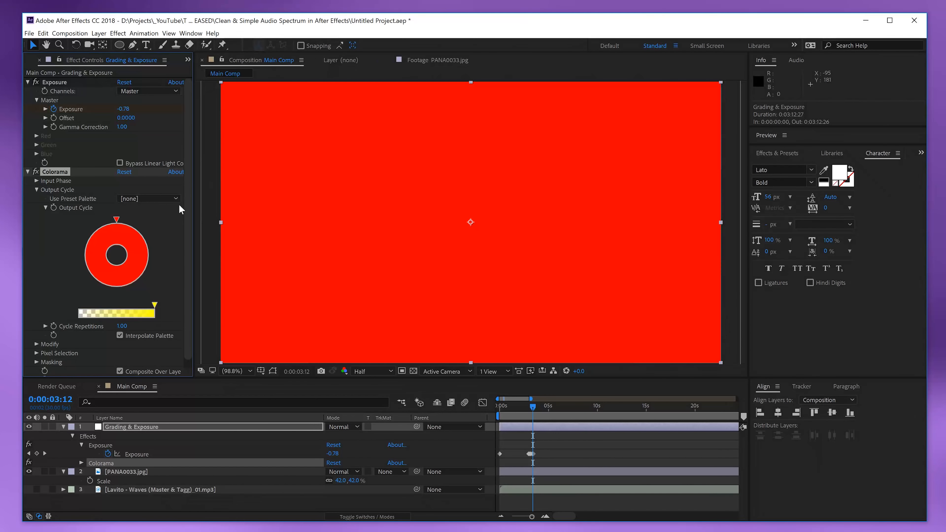
Change the remaining Output Cycle marker to a dark blue with RGB 20, 11, 87.
double_click(116, 219)
left_click_drag(210, 101, 212, 78)
left_click(255, 131)
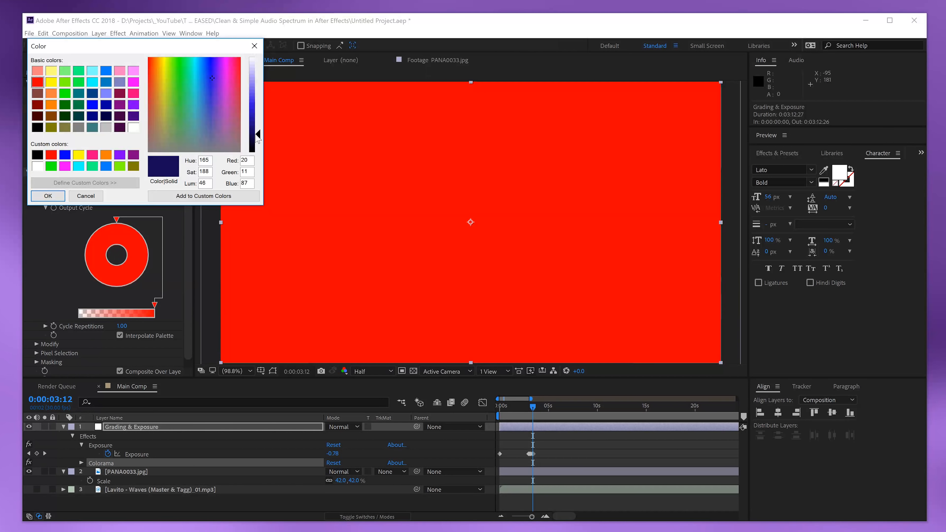
left_click(42, 197)
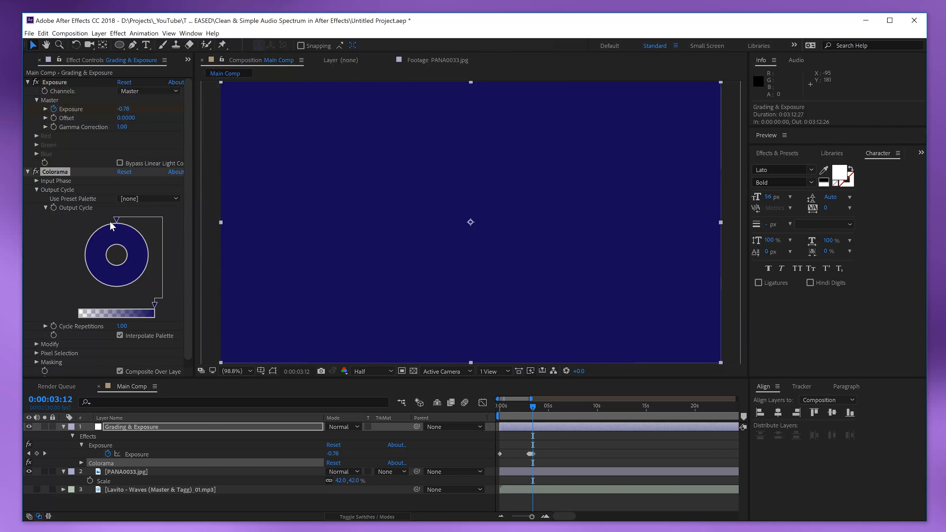
Add a magenta marker (RGB 226, 37, 226) to the Output Cycle and place it right beside the dark blue one for a full-circle gradient.
double_click(110, 222)
left_click(226, 79)
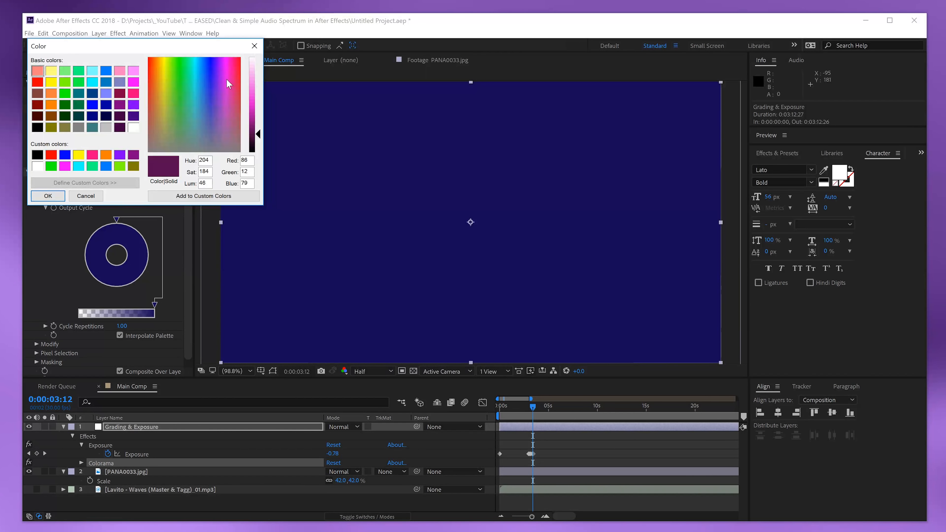
left_click_drag(261, 120, 260, 103)
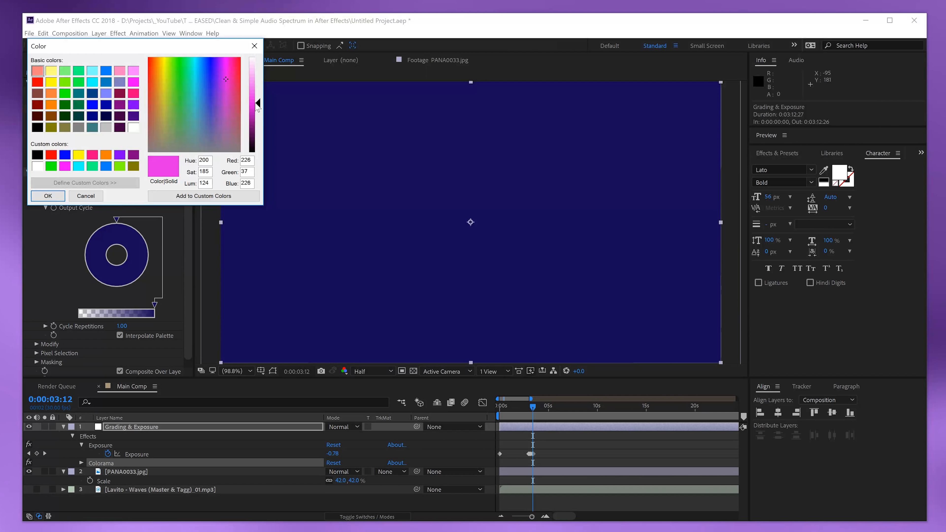
left_click(48, 195)
left_click_drag(114, 224, 117, 221)
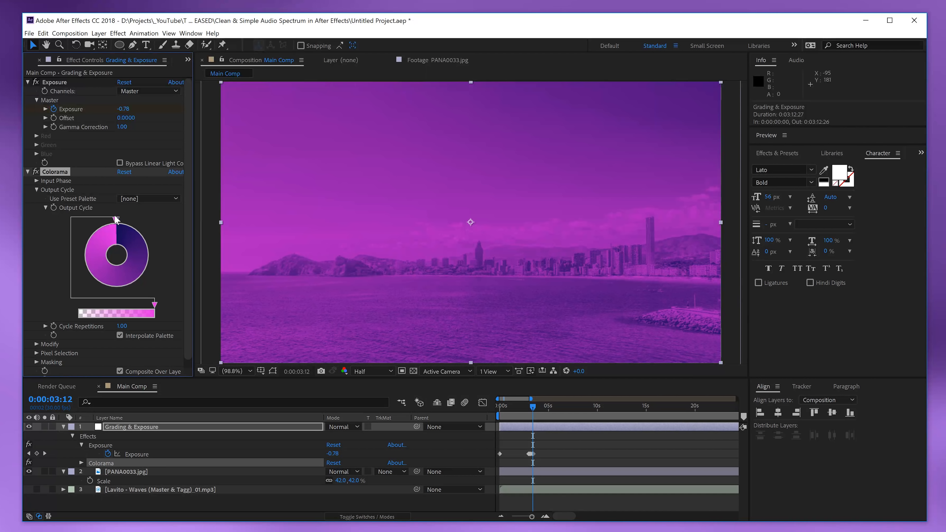
Recolour the magenta Output Cycle marker to pink (RGB 233, 35, 173) and darken the blue marker to RGB 14, 7, 61.
double_click(115, 222)
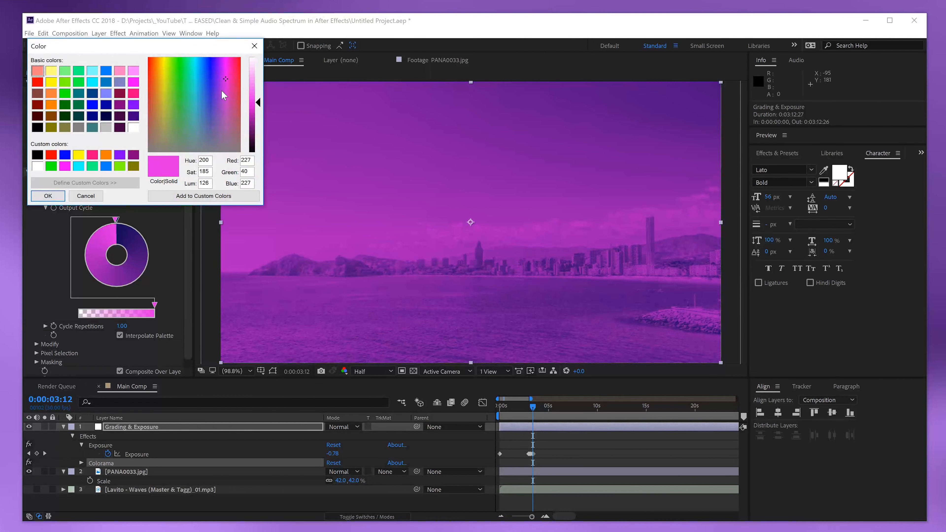
left_click_drag(224, 78, 230, 76)
left_click(37, 196)
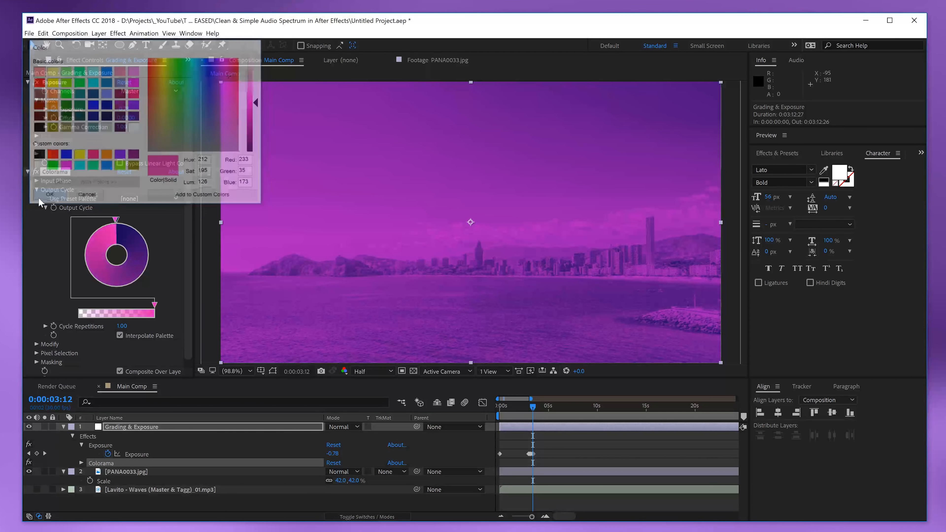
double_click(116, 221)
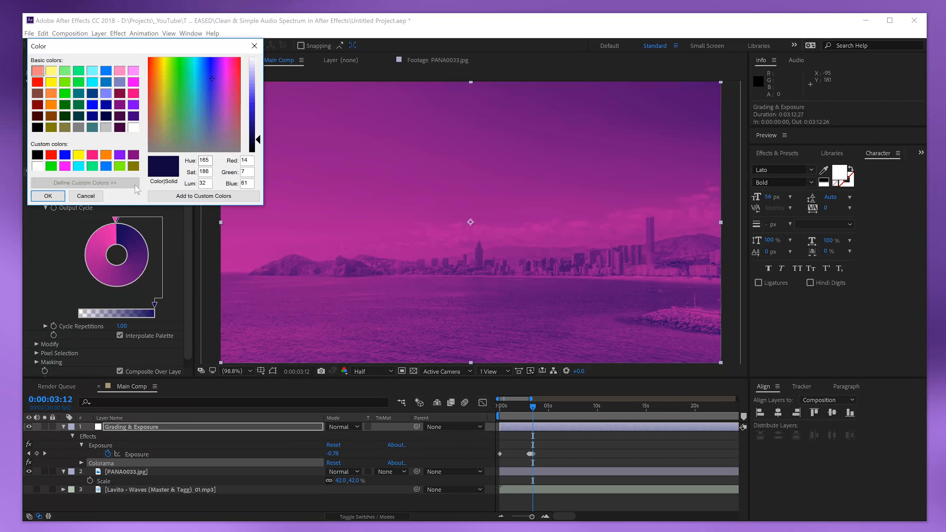
left_click(50, 197)
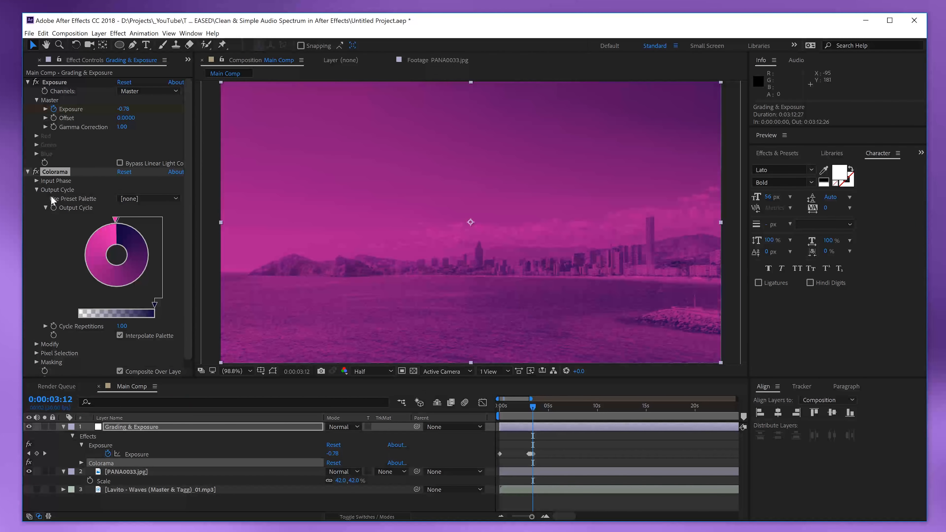
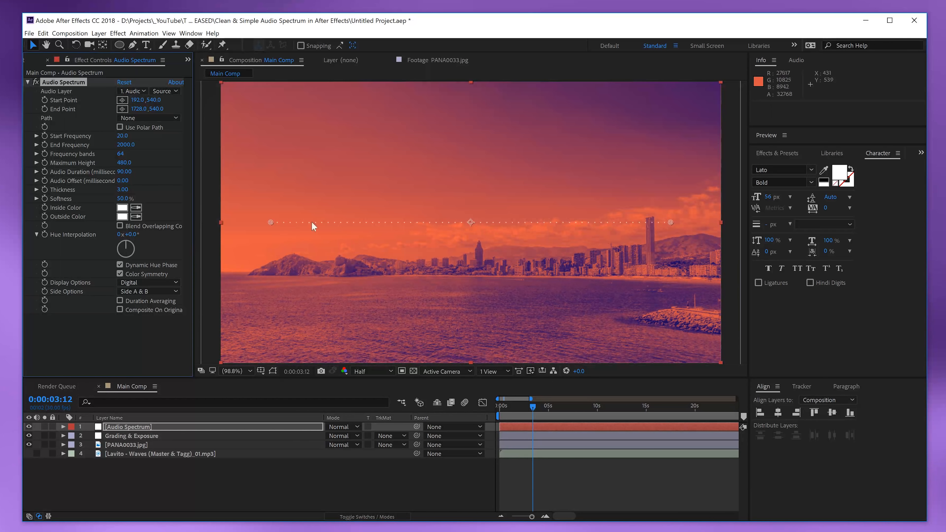
Set the Audio Spectrum effect's Softness to 0% and its Frequency bands to 175.
left_click_drag(123, 198, 30, 204)
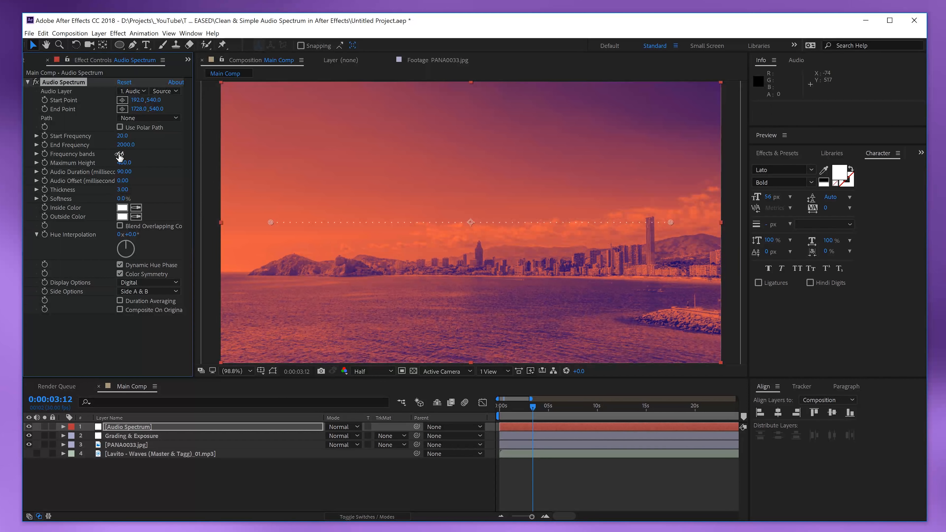
left_click_drag(119, 157, 119, 157)
Use Lavito - Waves (Master & Tagg)_01.mp3 as the Audio Spectrum's audio layer and limit its Side Options to Side A.
left_click(130, 91)
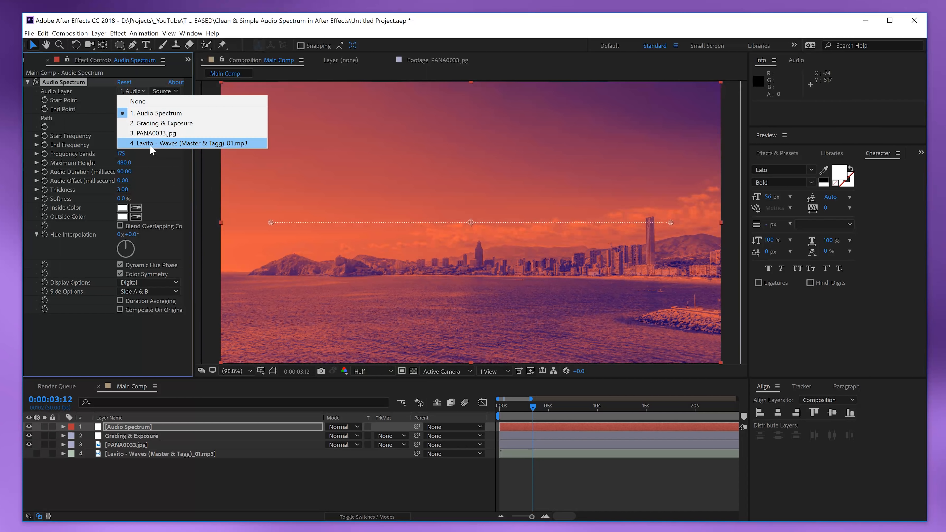
left_click(160, 143)
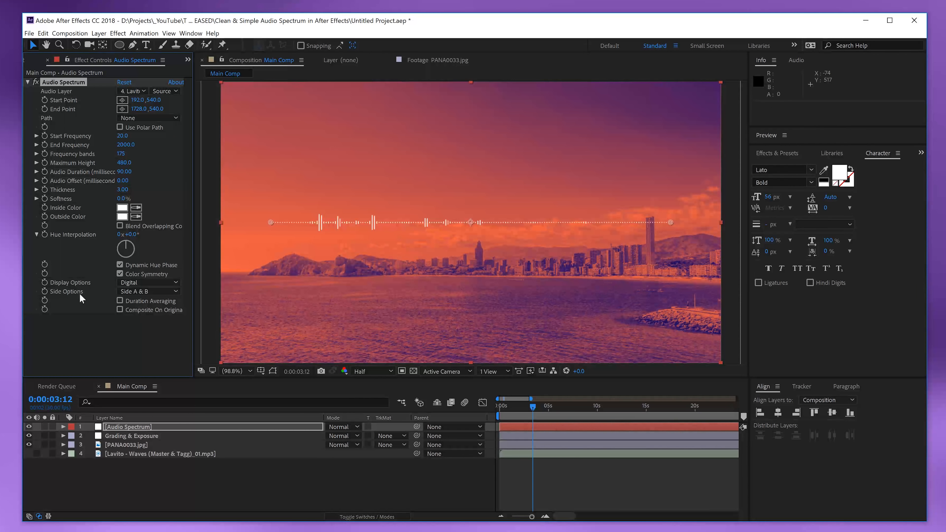
left_click(160, 292)
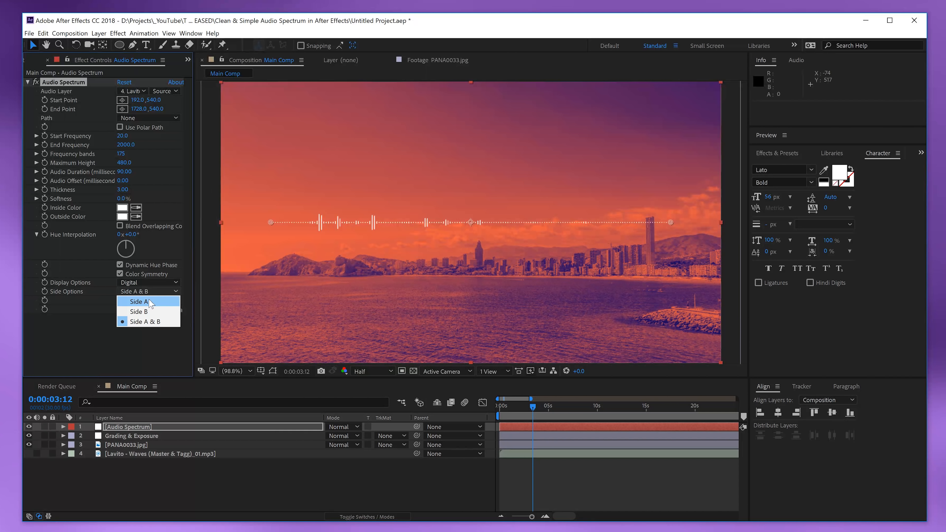
left_click(150, 303)
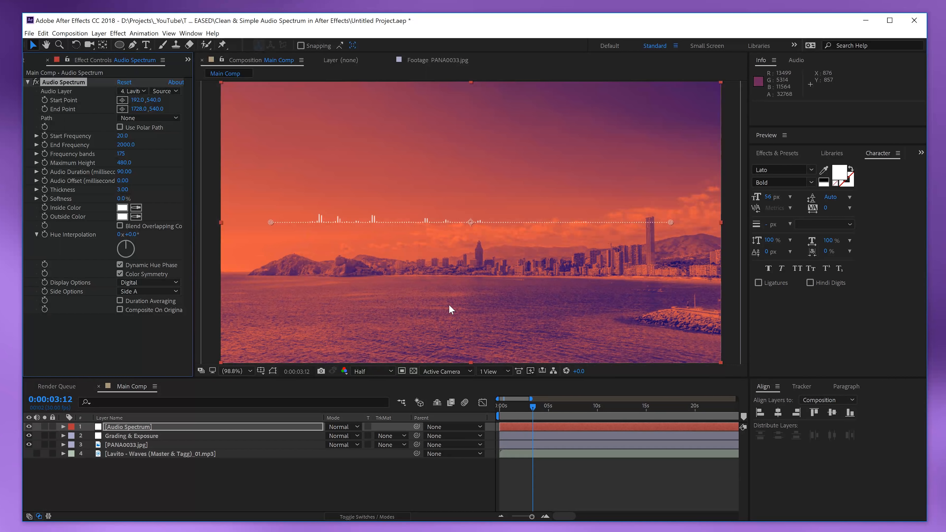
Scrub through the composition to examine the spectrum's reaction to the music and park the playhead at 0:01:00:00.
left_click_drag(518, 412, 665, 417)
scroll(523, 416, "down", 5)
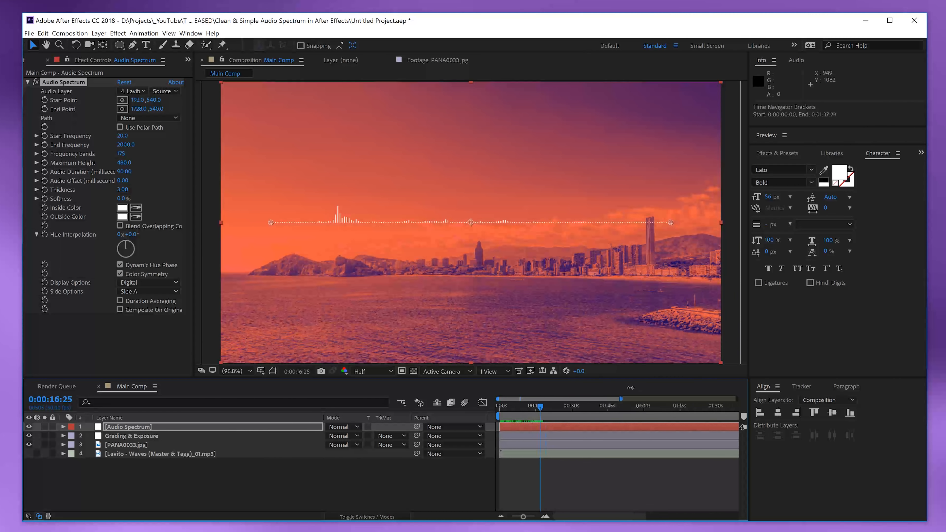
left_click_drag(523, 415, 599, 409)
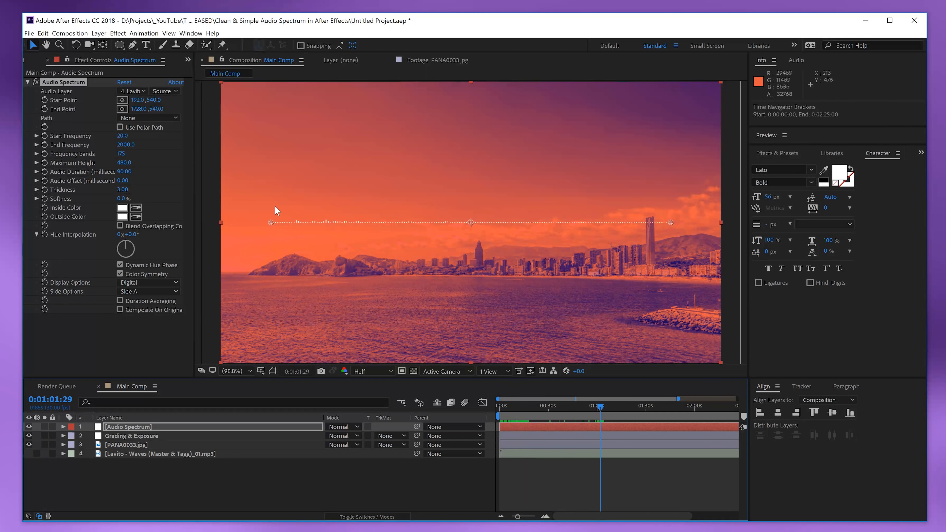
left_click(597, 408)
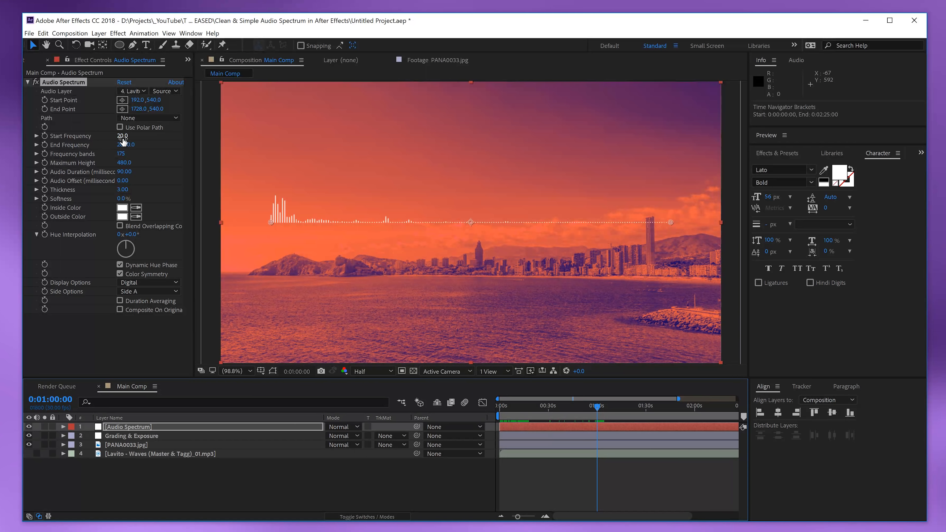
Set the Audio Spectrum's Start Frequency to 160 and its End Frequency to 1500.
left_click_drag(122, 141, 130, 140)
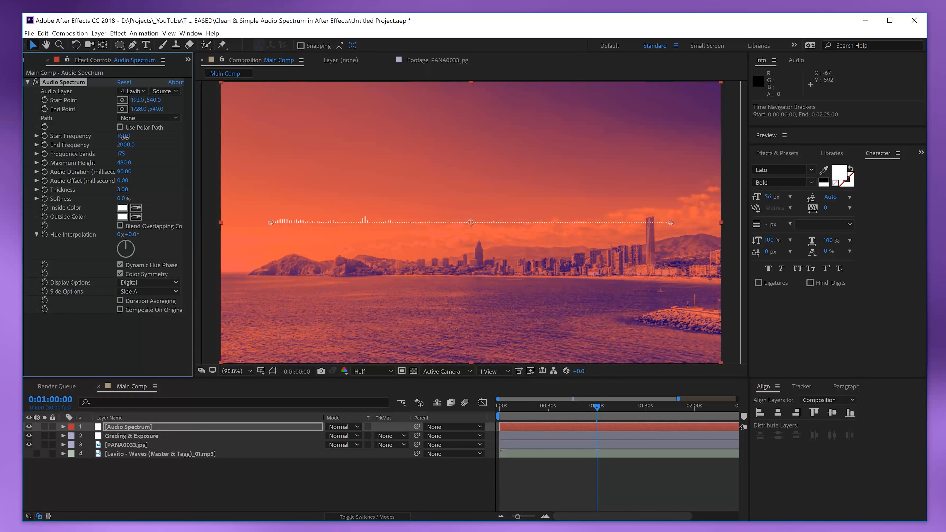
mouse_move(125, 138)
left_mouse_down()
mouse_move(115, 141)
mouse_move(133, 141)
mouse_move(124, 137)
left_mouse_up()
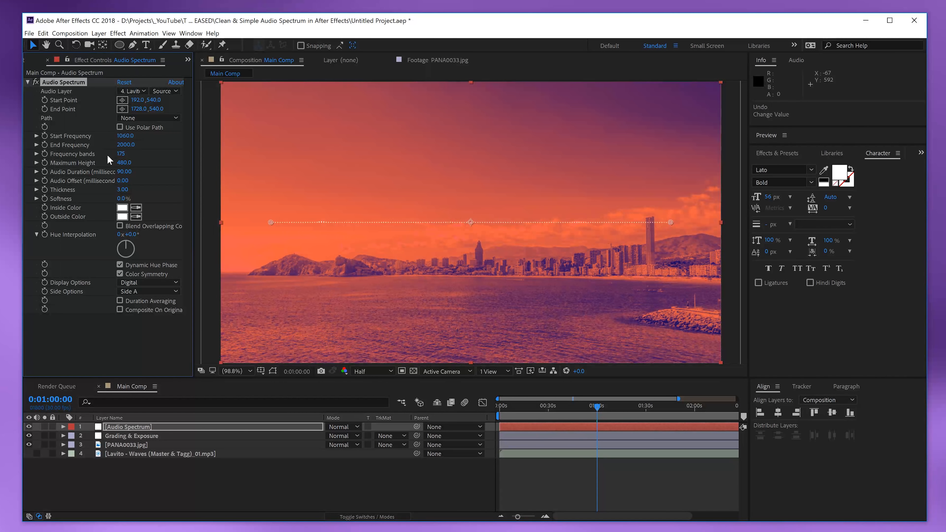
key("ctrl+z")
left_click(125, 146)
type("1500")
key("Return")
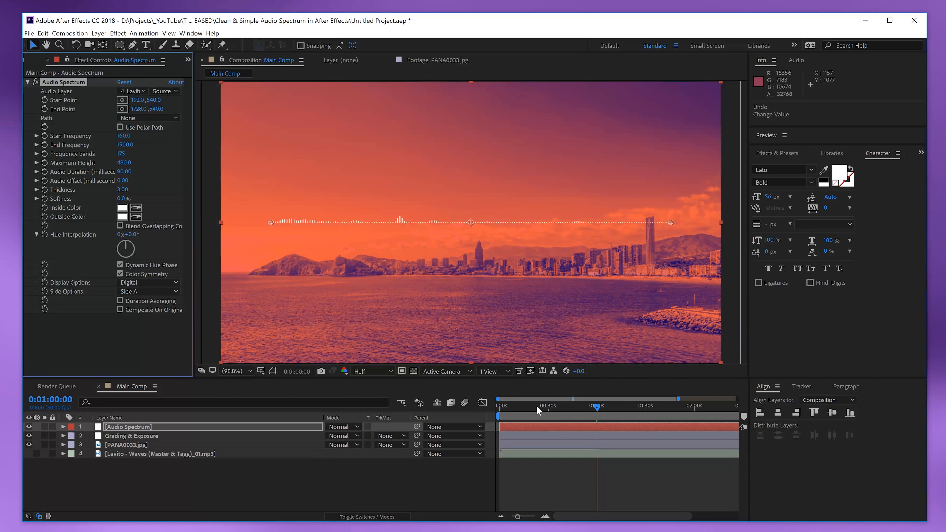
Raise the spectrum's Maximum Height to 640 and move the playhead to 0:00:23:11 to check the bars.
left_click(510, 411)
left_click_drag(508, 411, 571, 410)
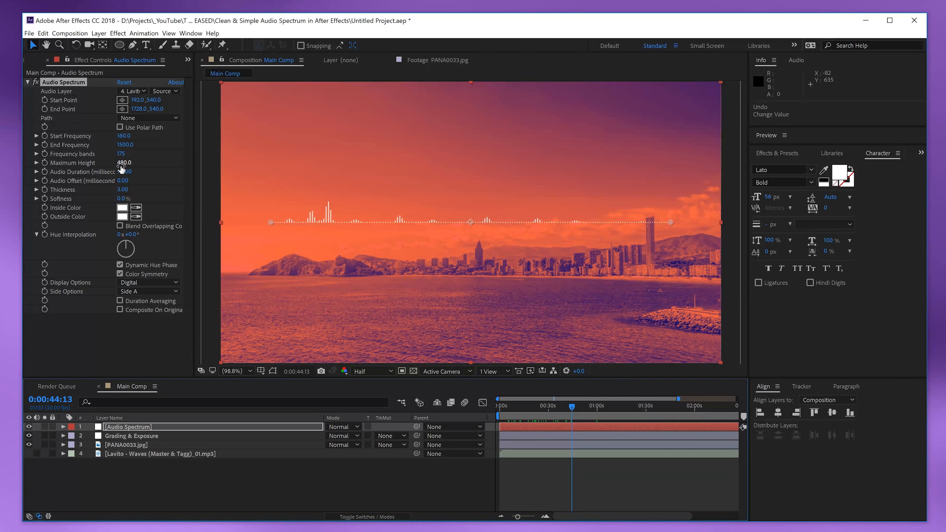
left_click_drag(121, 166, 134, 167)
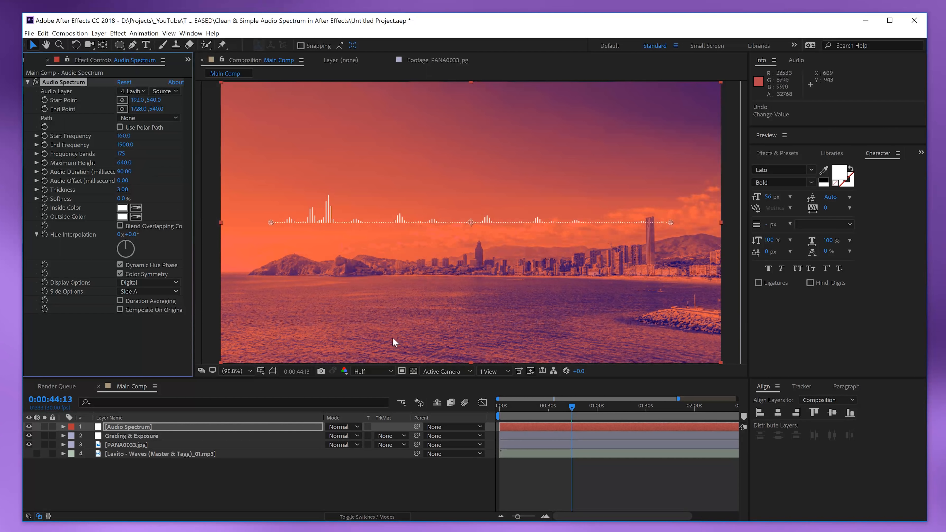
left_click_drag(573, 406, 537, 404)
Try an End Frequency of 940 on the Audio Spectrum and check it along the timeline.
left_click_drag(125, 145, 99, 145)
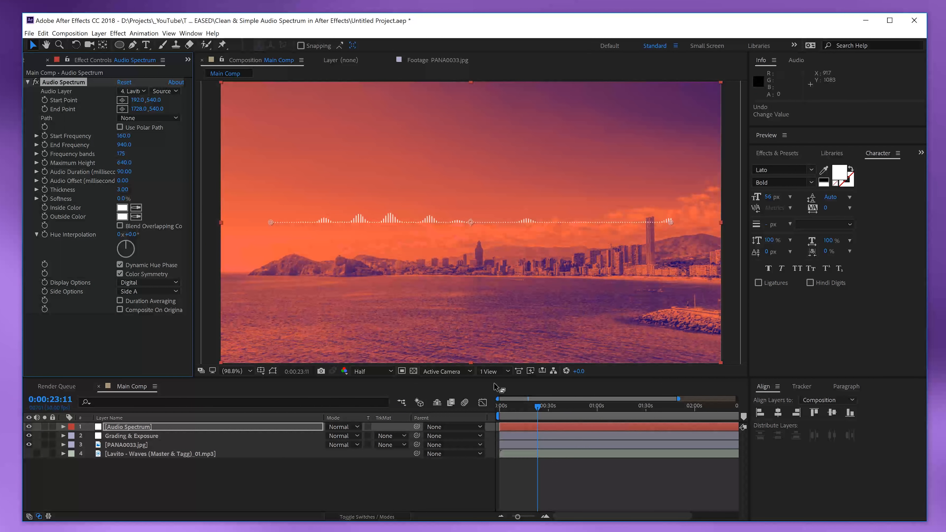
left_click(513, 406)
left_click_drag(511, 406, 500, 403)
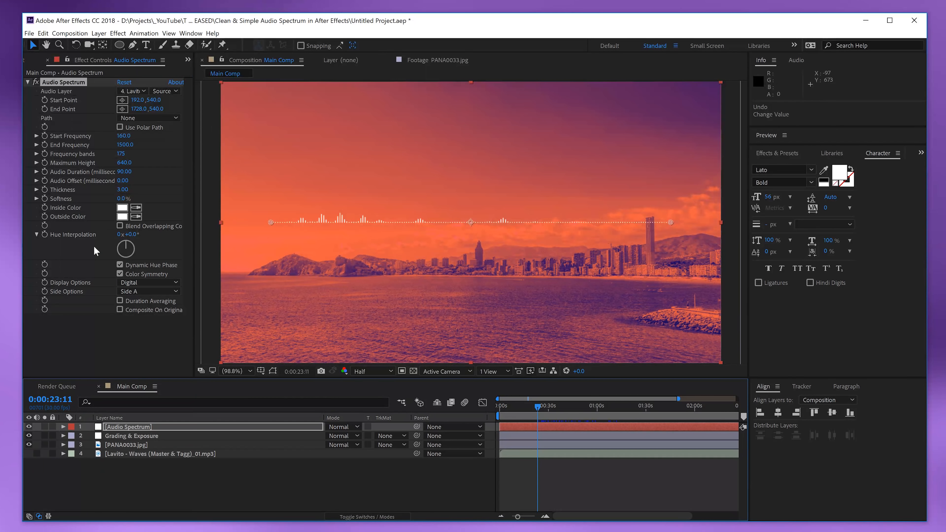
Try shifting the spectrum's Start Point and End Point separately, undoing each change.
left_click_drag(153, 100, 77, 102)
key("ctrl+z")
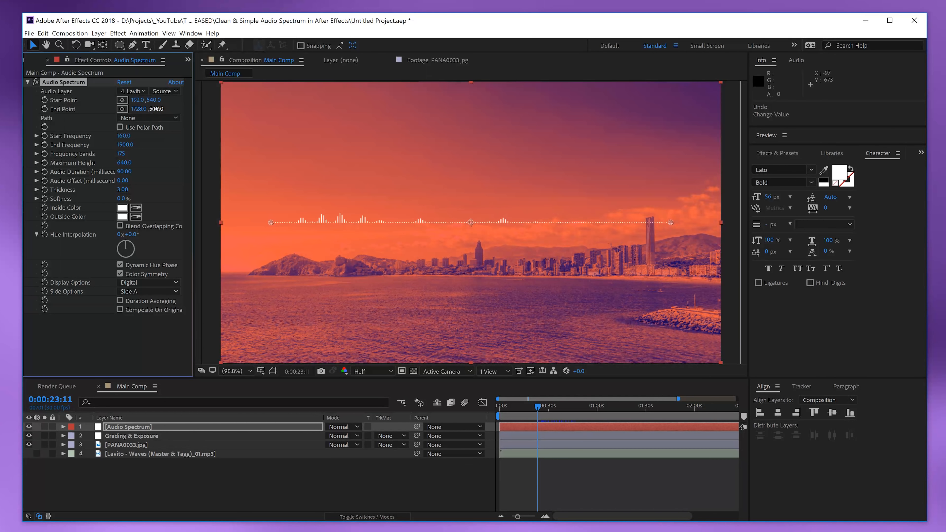
left_click_drag(157, 109, 334, 135)
key("ctrl+z")
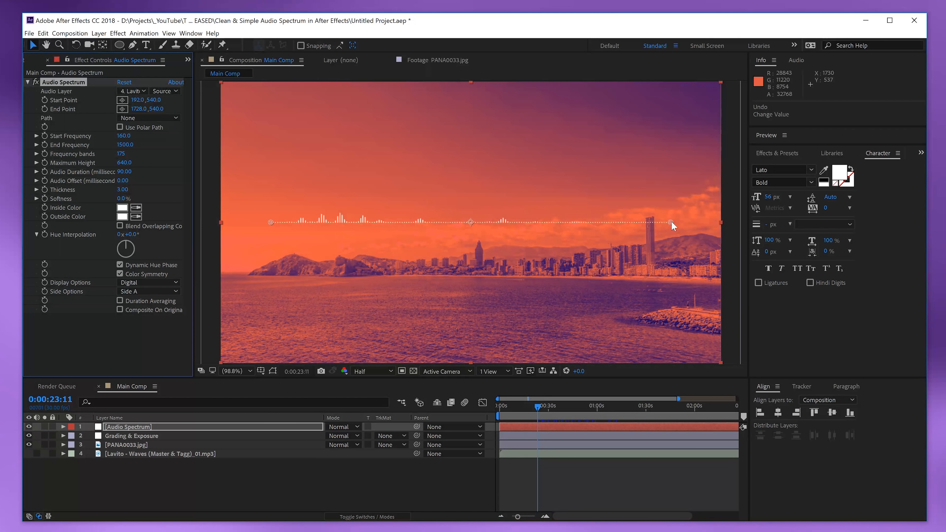
Create a null object in the composition and rename it Position Y Spec.
right_click(249, 480)
mouse_move(268, 387)
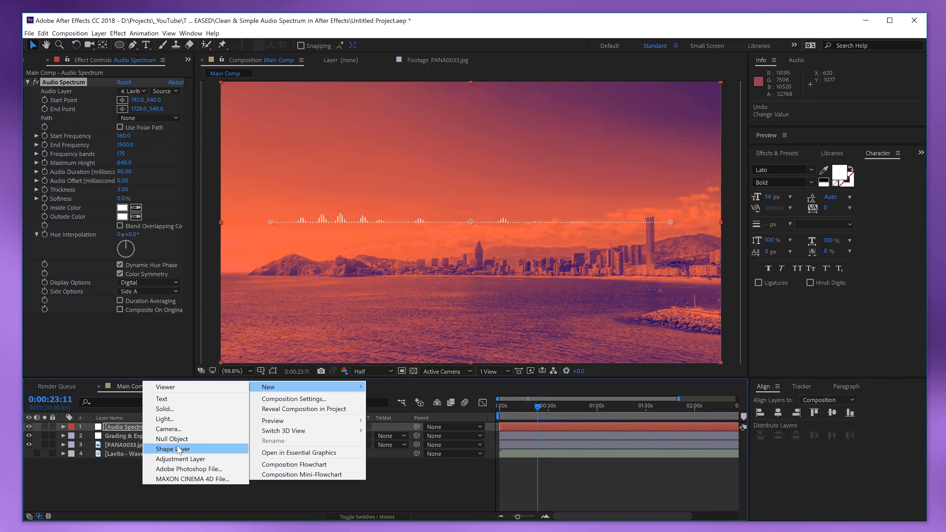
left_click(184, 439)
key("Return")
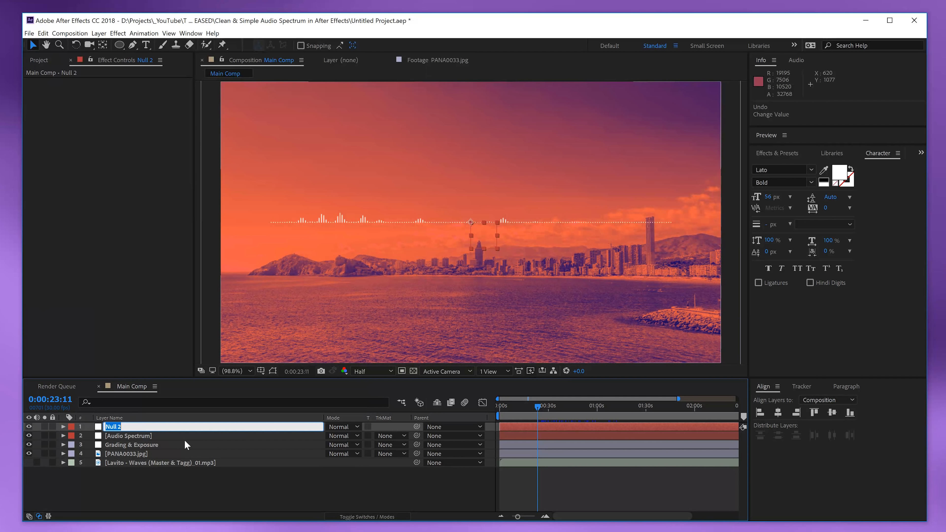
type("Position Y Spec")
key("Return")
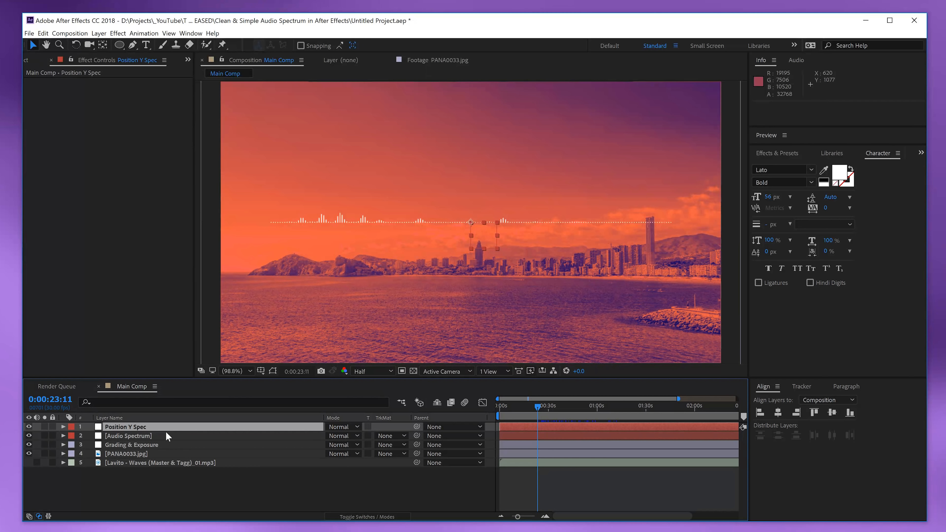
Reveal the Position property of the Position Y Spec null and select the Audio Spectrum layer.
key("p")
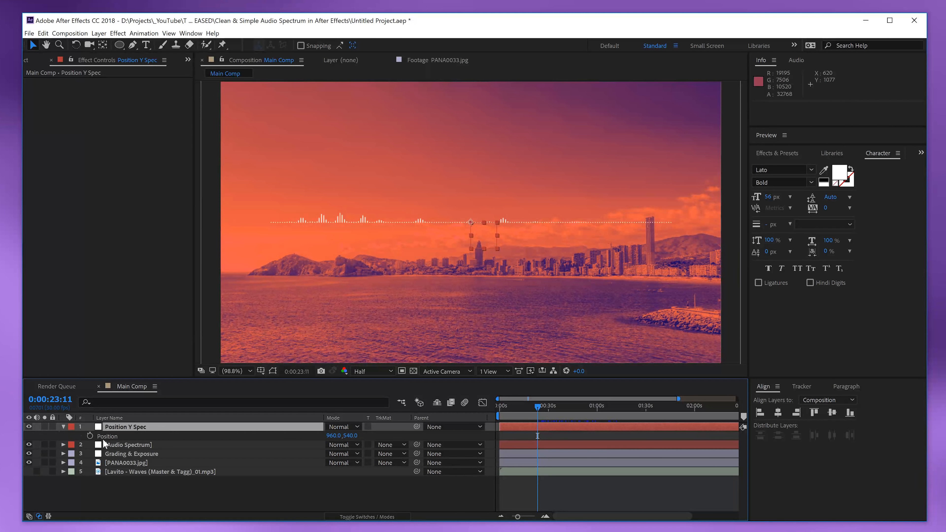
left_click(121, 445)
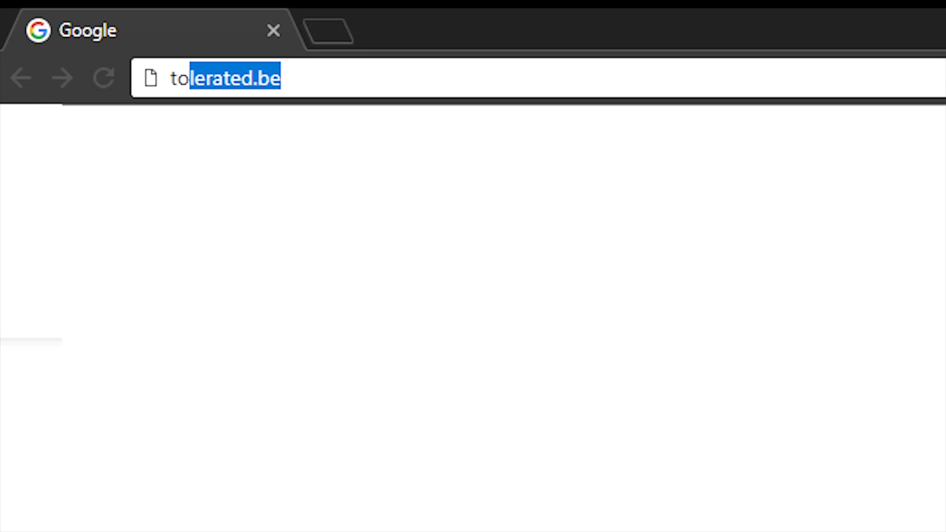
Switch to the browser, open toleratedcinematics.com and search its products for "new year".
type("leratedcinematics.")
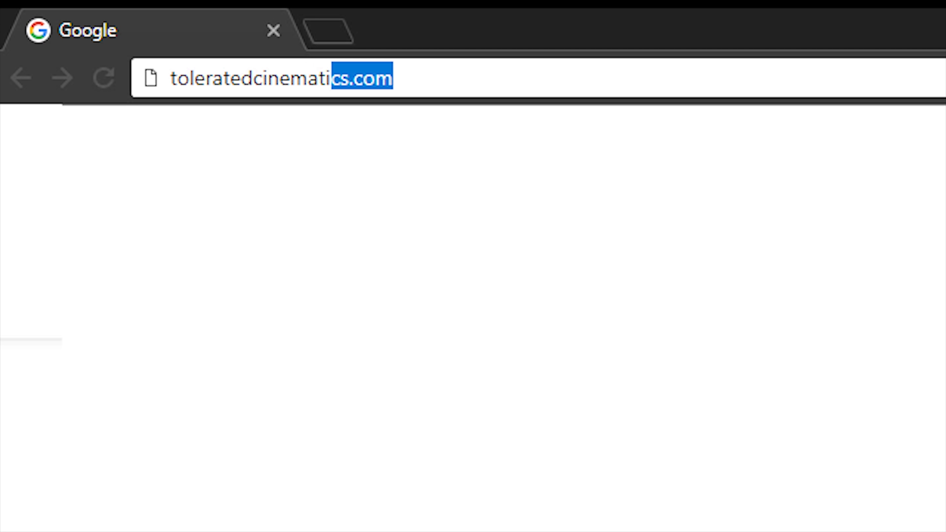
key("Return")
scroll(473, 266, "down", 1)
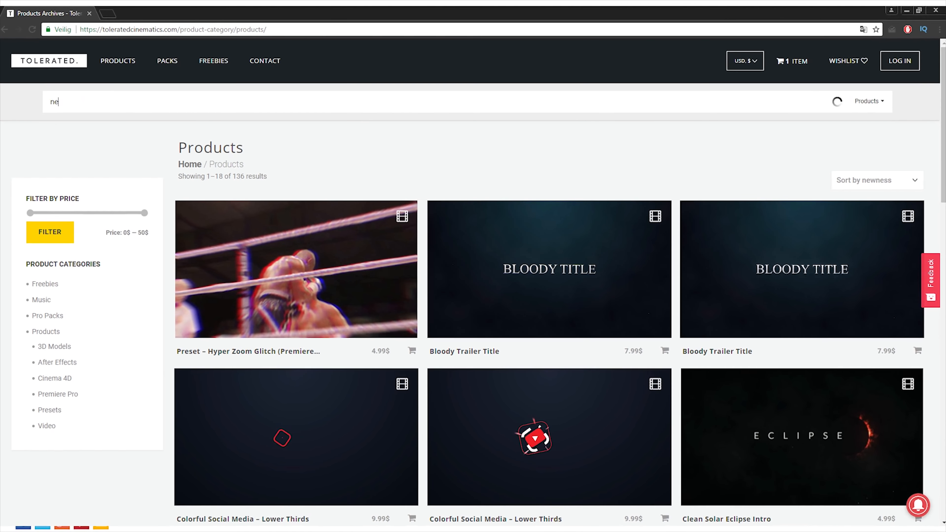
type("w year")
key("Return")
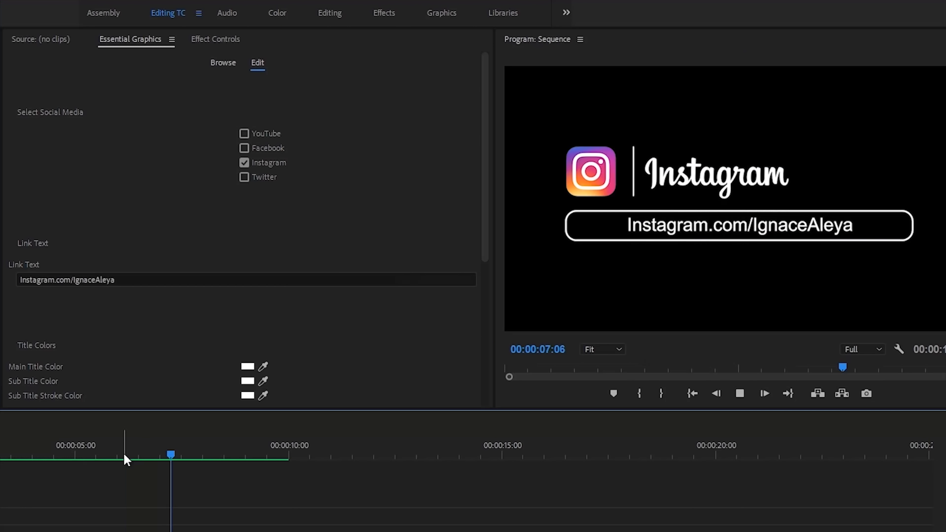
left_click(244, 148)
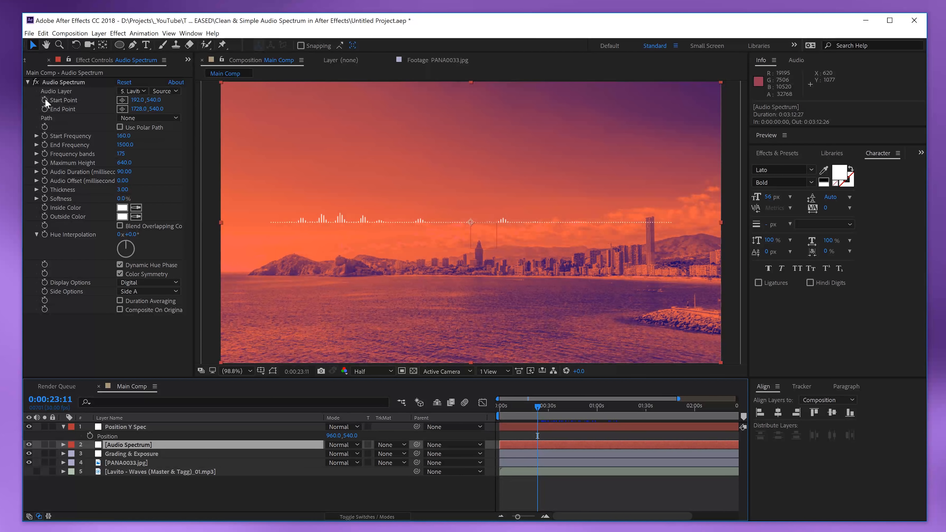
Give the spectrum's Start Point the expression [value[0],thisComp.layer("Position Y Spec").transform.position[1]], linking it to the null's vertical position.
left_click(45, 98, "alt")
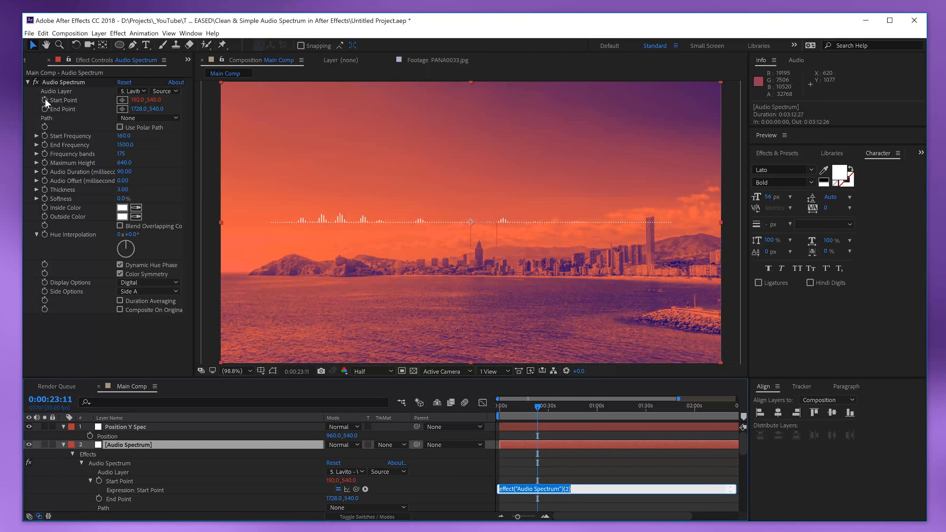
key("BackSpace")
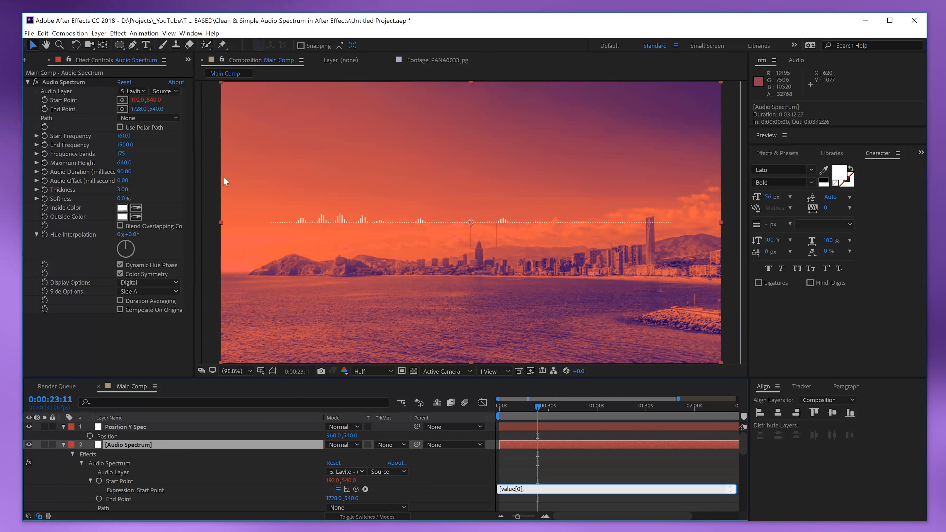
left_click_drag(357, 489, 350, 436)
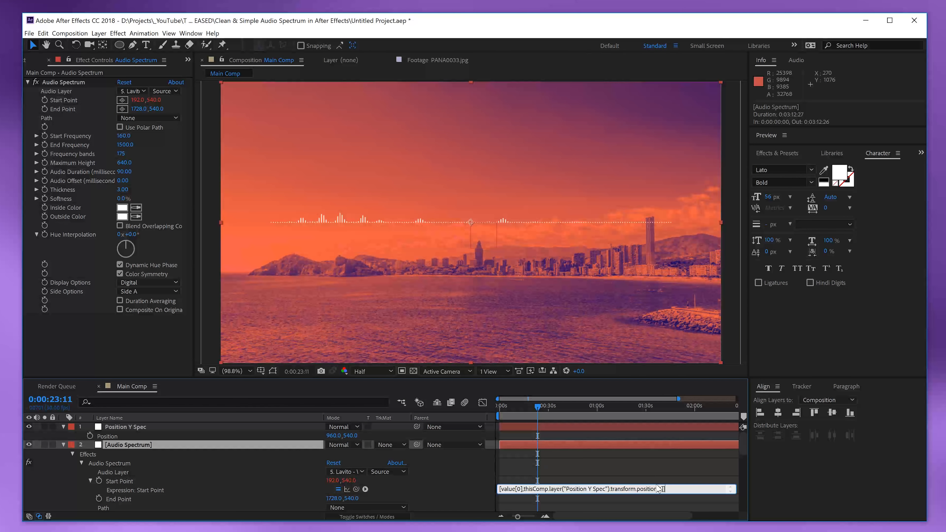
Copy the Start Point expression and apply it to the Audio Spectrum's End Point as well.
left_click_drag(710, 489, 339, 489)
key("ctrl+c")
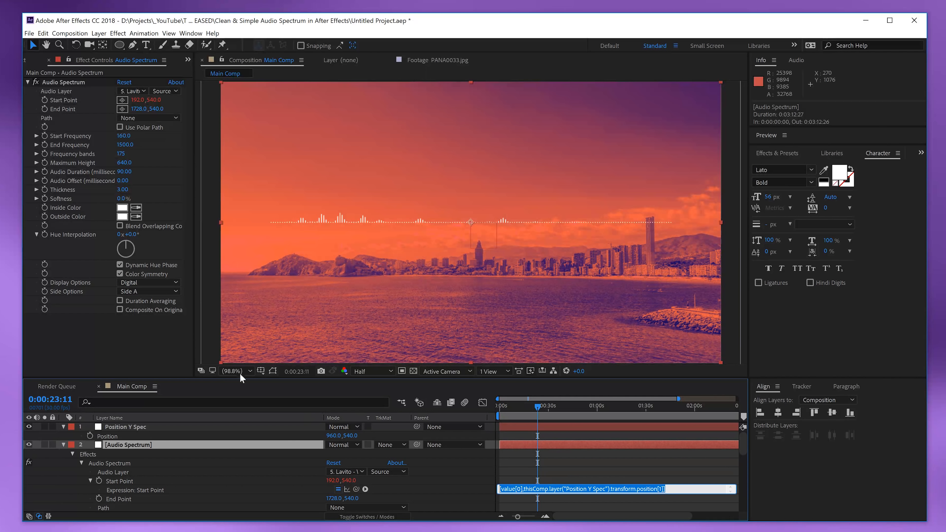
left_click(550, 462)
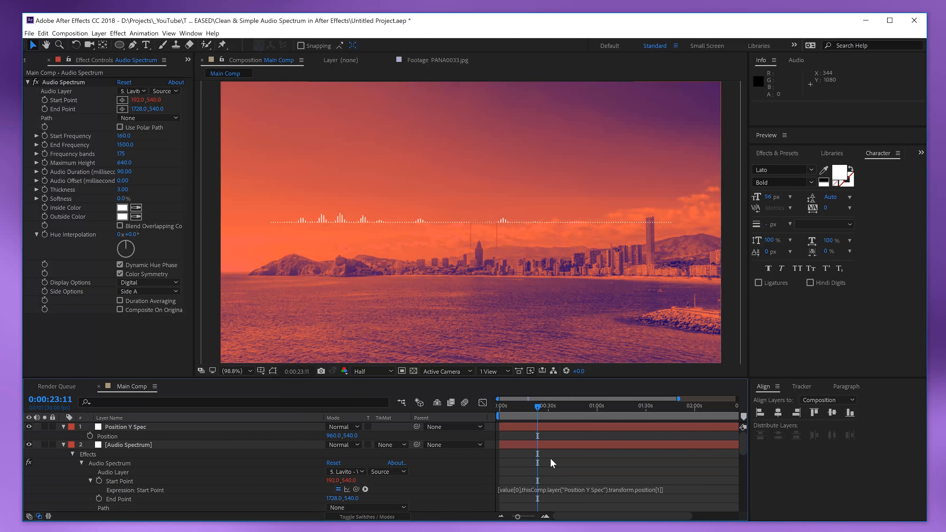
left_click(99, 498, "alt")
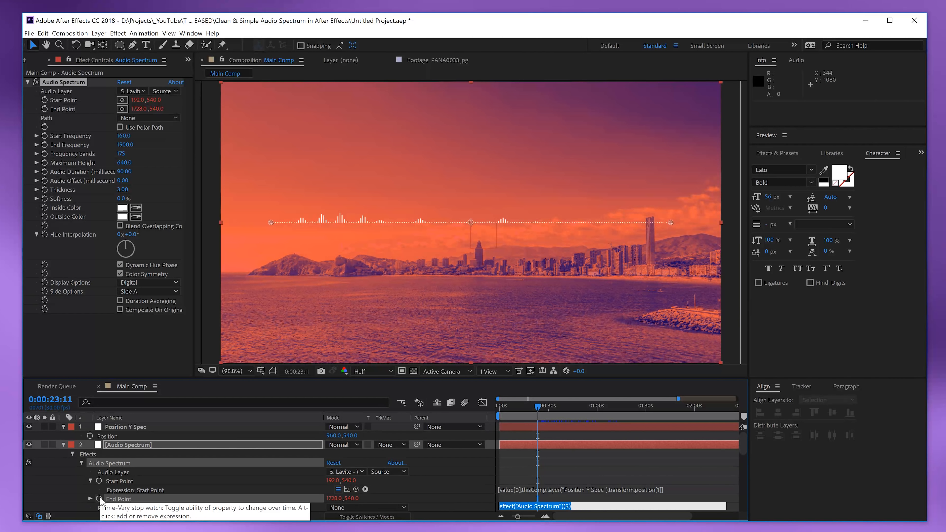
key("ctrl+v")
left_click(540, 467)
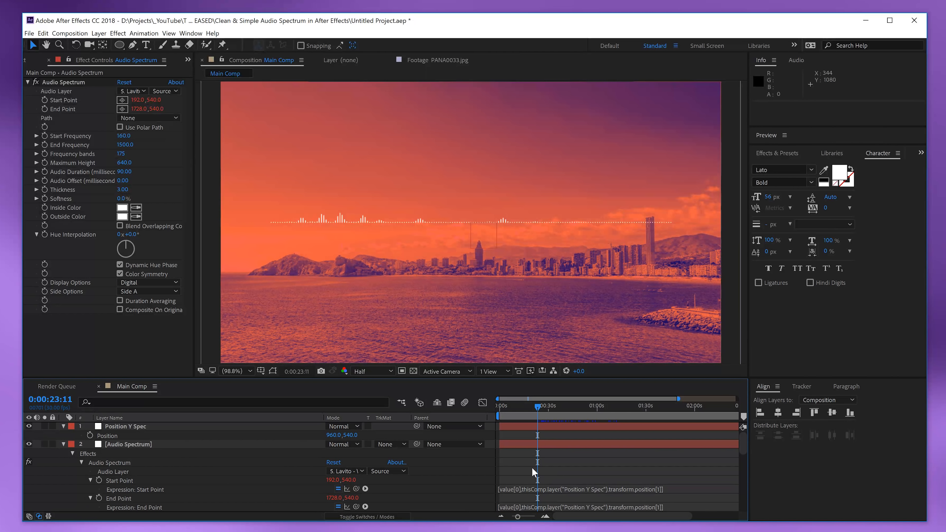
Move the Position Y Spec null down over the water to a position of about 940, 956.
left_click(124, 429)
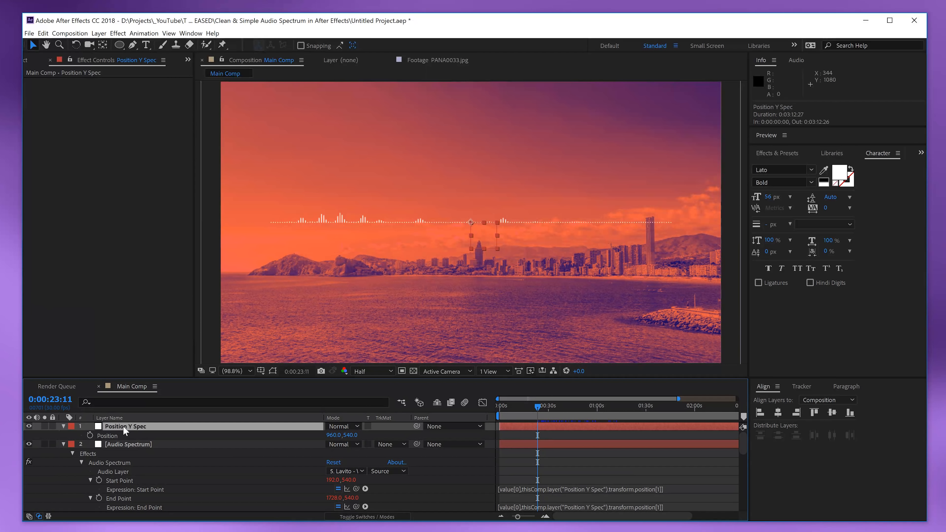
left_click_drag(491, 215, 474, 350)
left_click_drag(473, 353, 477, 348)
Set the X value of the Audio Spectrum's Start Point to 391.
left_click(116, 445)
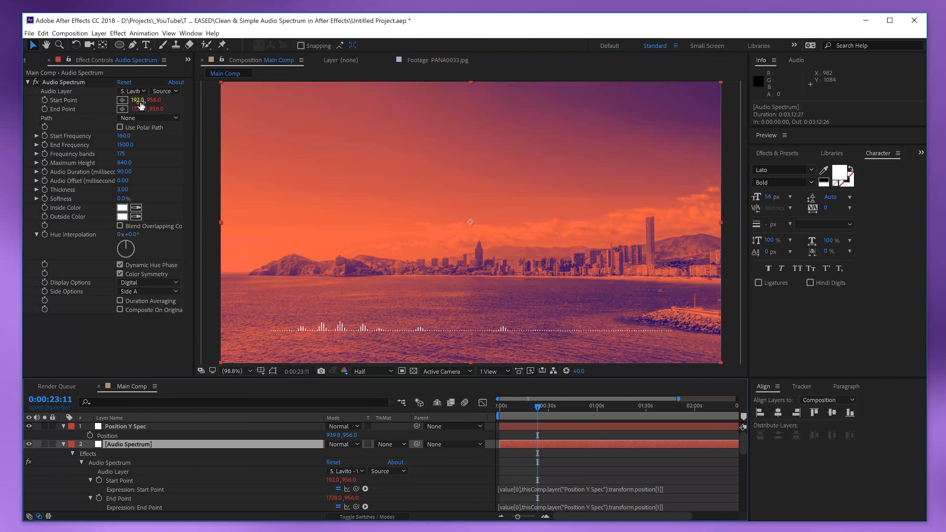
left_click_drag(138, 102, 233, 174)
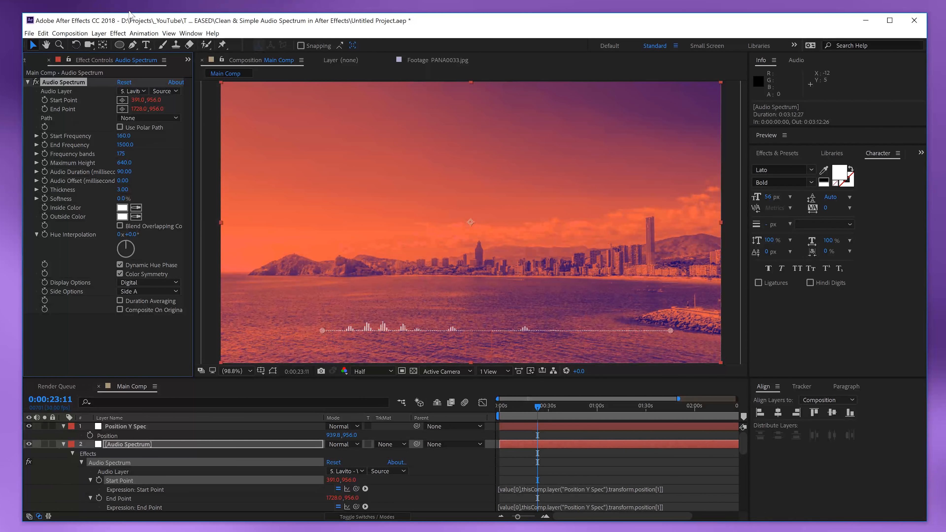
Add a text layer reading 0000 beside the spectrum's starting end, in Lato Medium at 33 px.
left_click(146, 46)
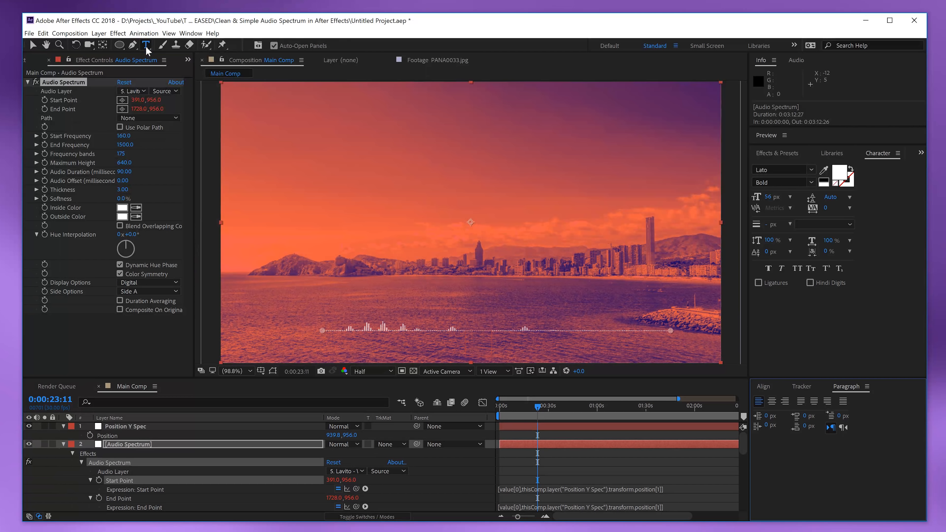
left_click(208, 323)
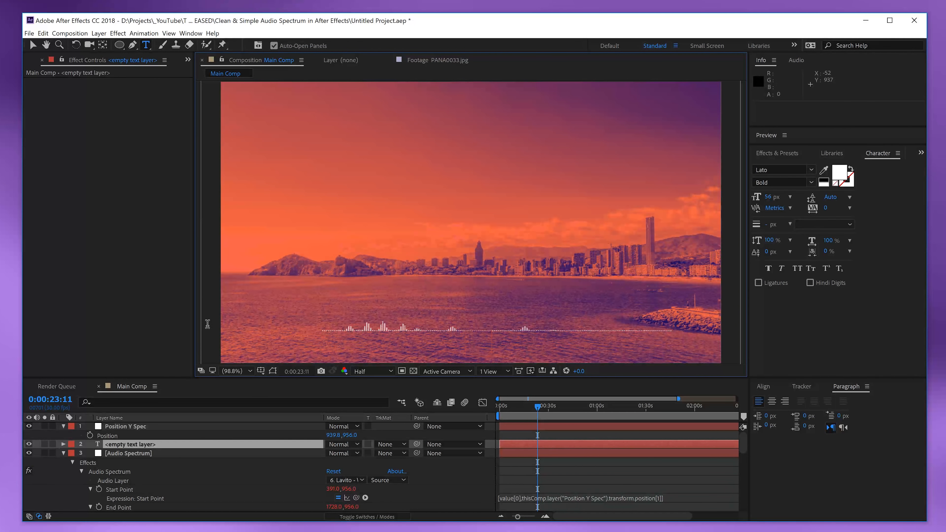
type("0000")
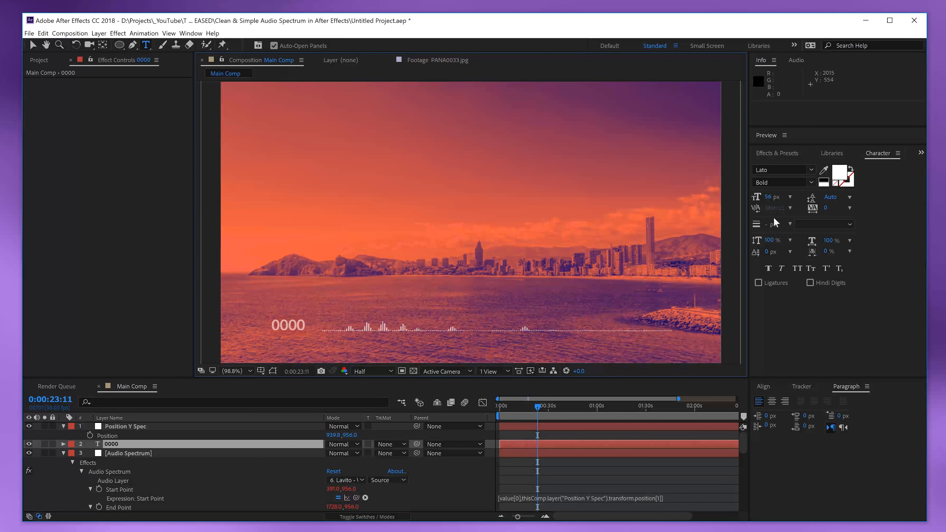
mouse_move(766, 195)
left_mouse_down()
mouse_move(751, 198)
mouse_move(766, 199)
left_mouse_up()
left_click(806, 182)
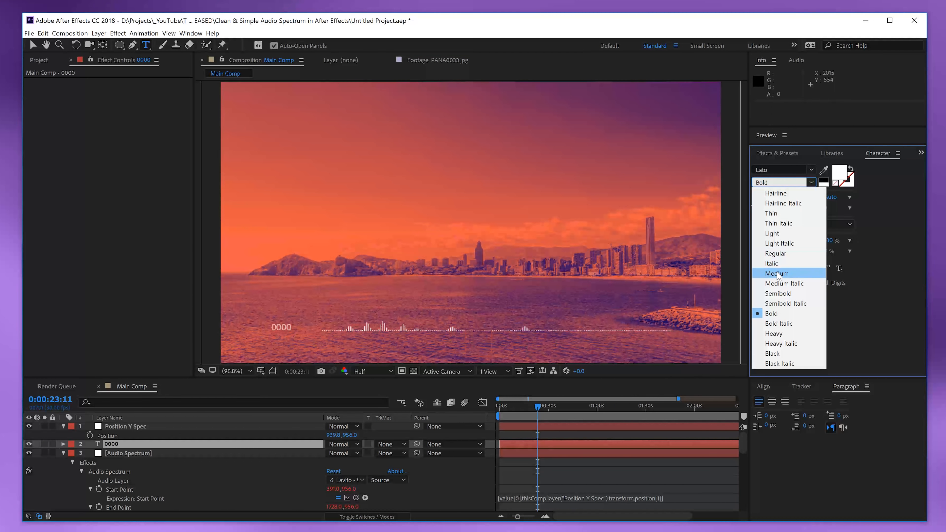
left_click(779, 272)
Move the 0000 text right beside the start of the spectrum line, at about 284, 967.5.
left_click(34, 46)
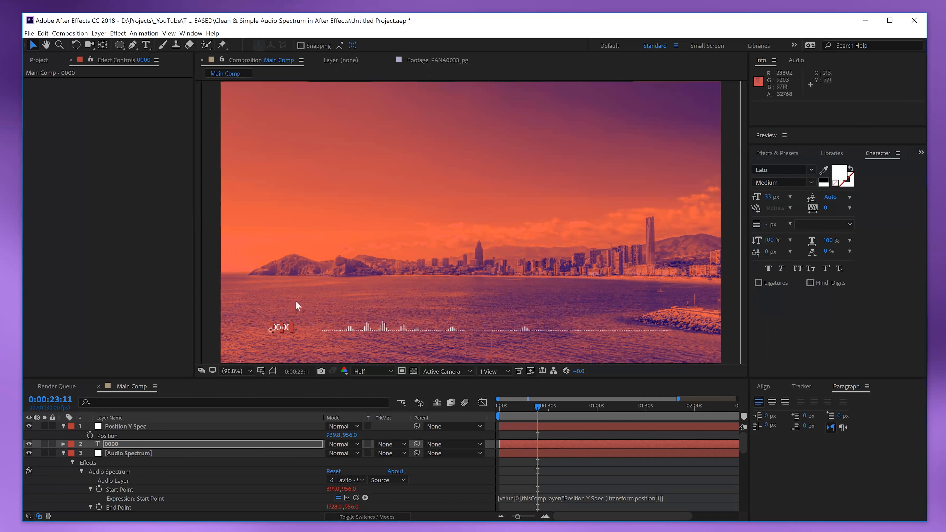
scroll(280, 335, "up", 1)
key("space")
left_click_drag(303, 327, 437, 237)
scroll(413, 242, "up", 1)
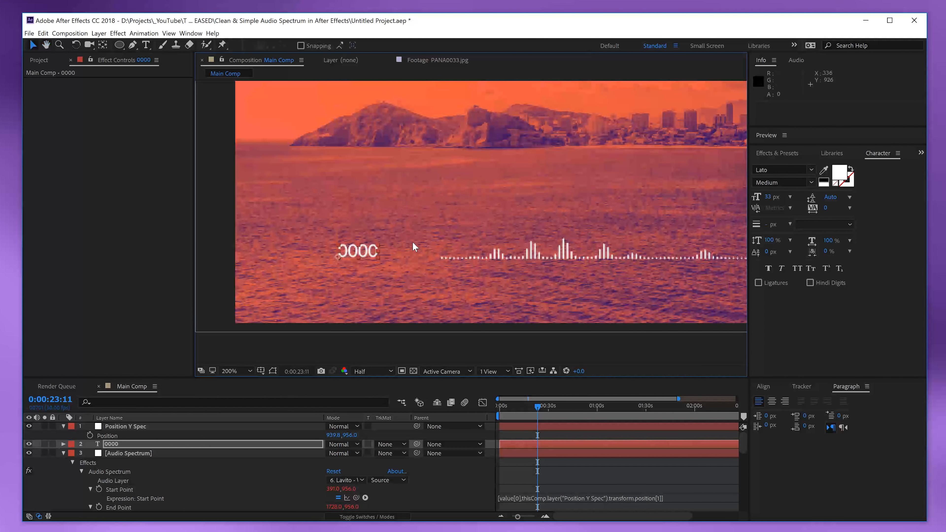
left_click_drag(350, 260, 424, 261)
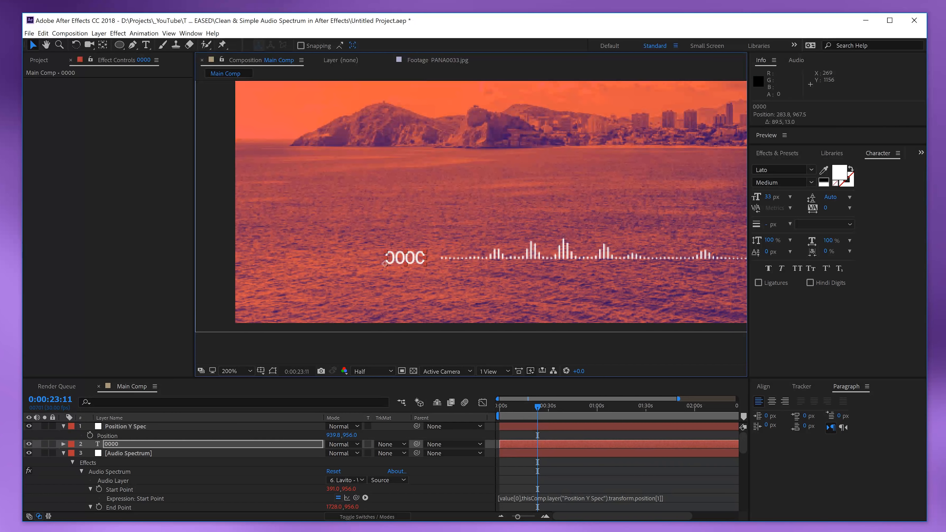
left_click(529, 460)
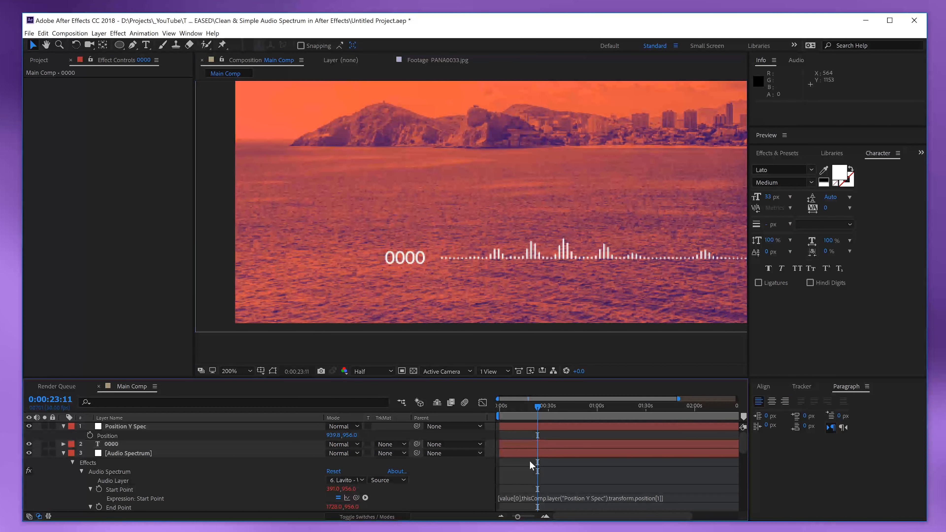
Paste the copied time-counter expression, with amtOfDigits = 2, into the 0000 layer's Source Text.
left_click(537, 447)
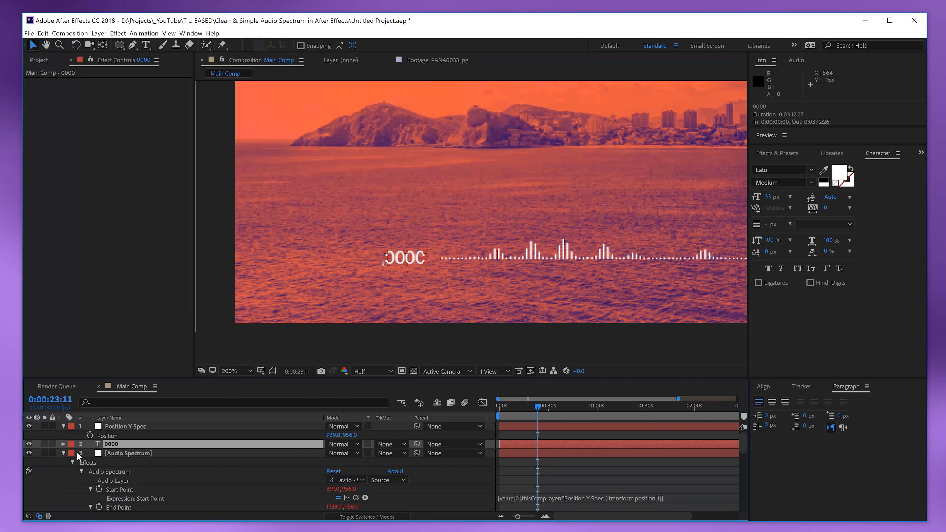
left_click(63, 444)
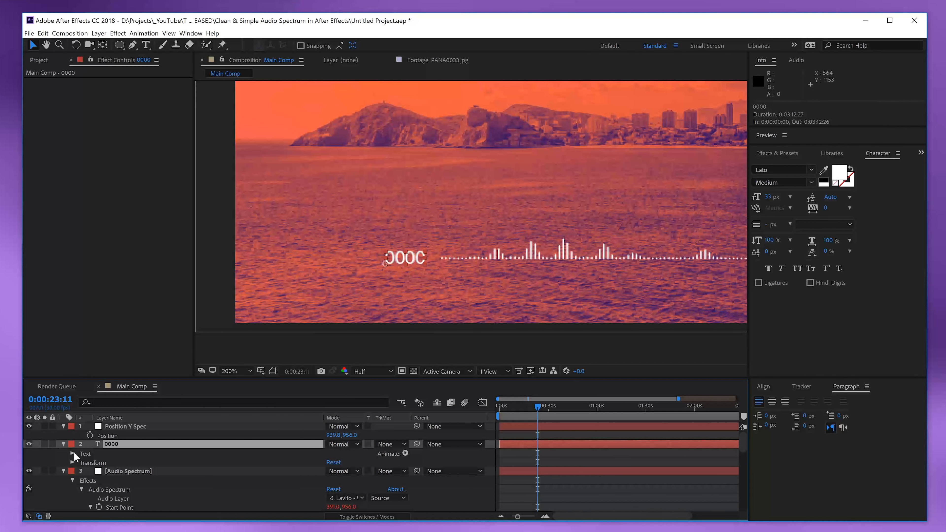
left_click(72, 452)
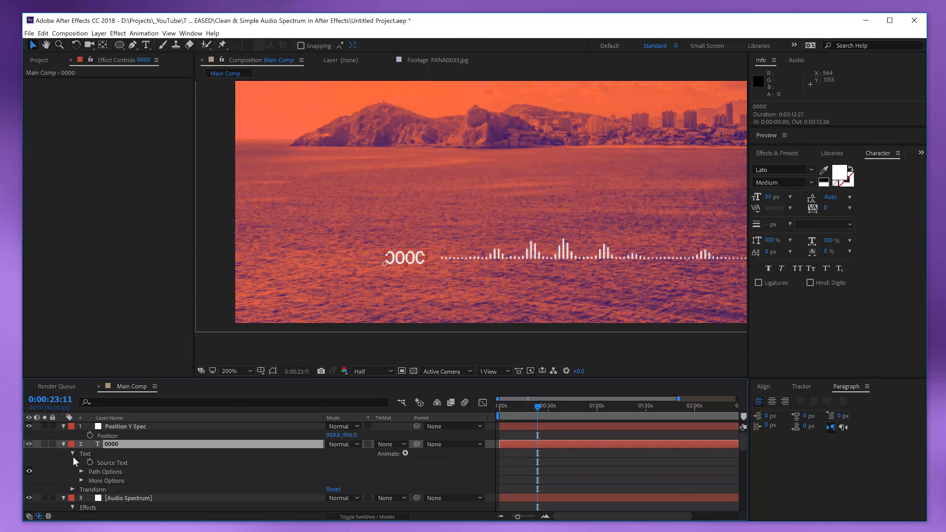
left_click(89, 462, "alt")
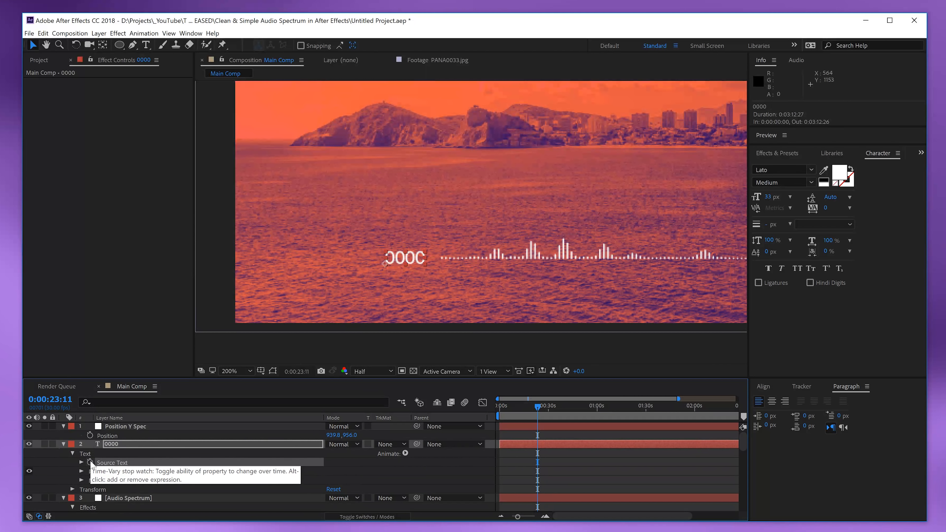
key("ctrl+v")
left_click(511, 458)
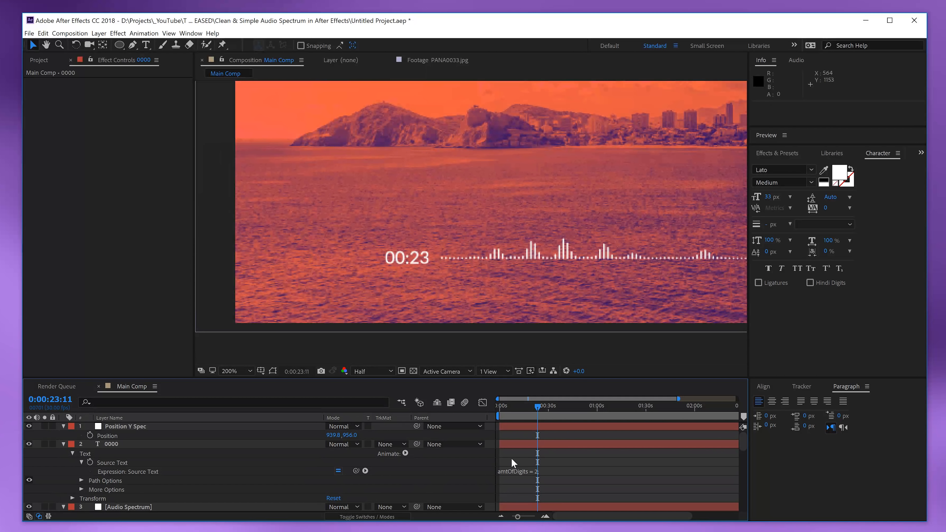
Check the time counter at different points of the timeline with the whole frame fitted in view, stopping at 0:00:49:19.
left_click_drag(519, 408, 621, 412)
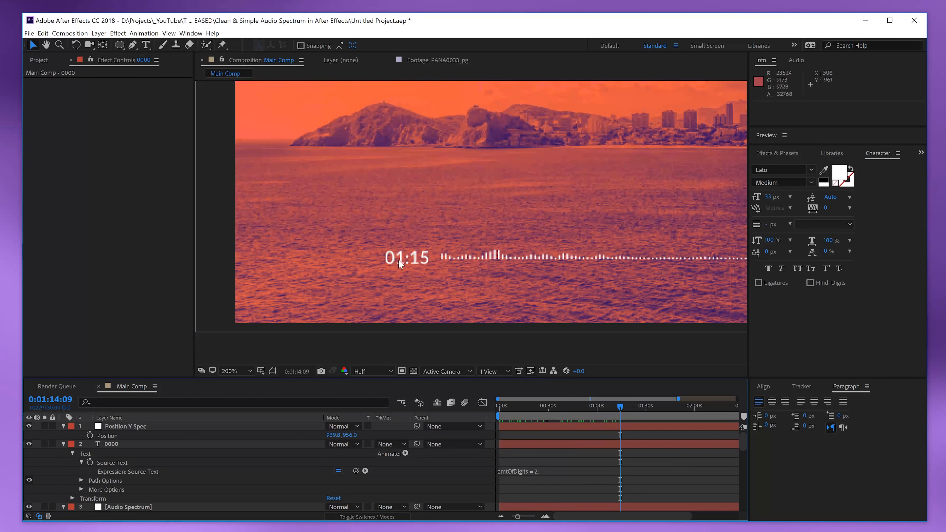
scroll(618, 283, "down", 1)
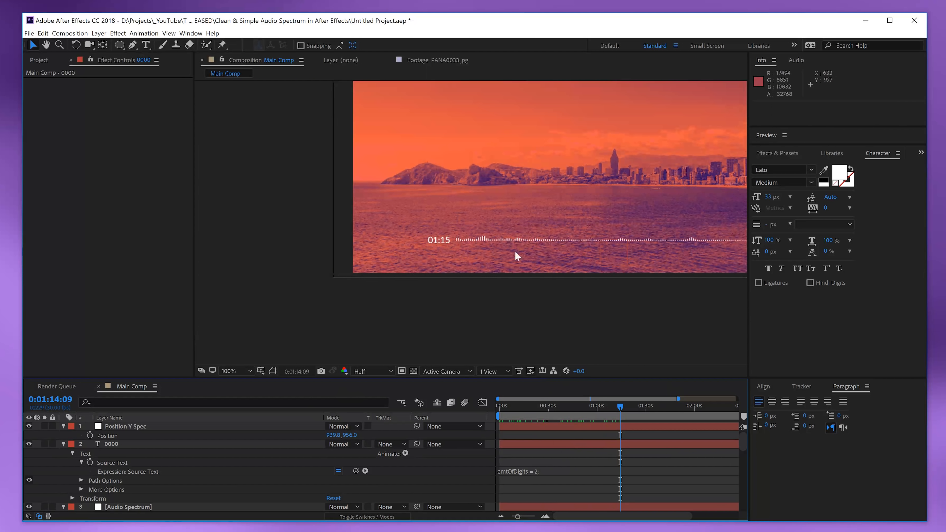
left_click(239, 371)
left_click(242, 391)
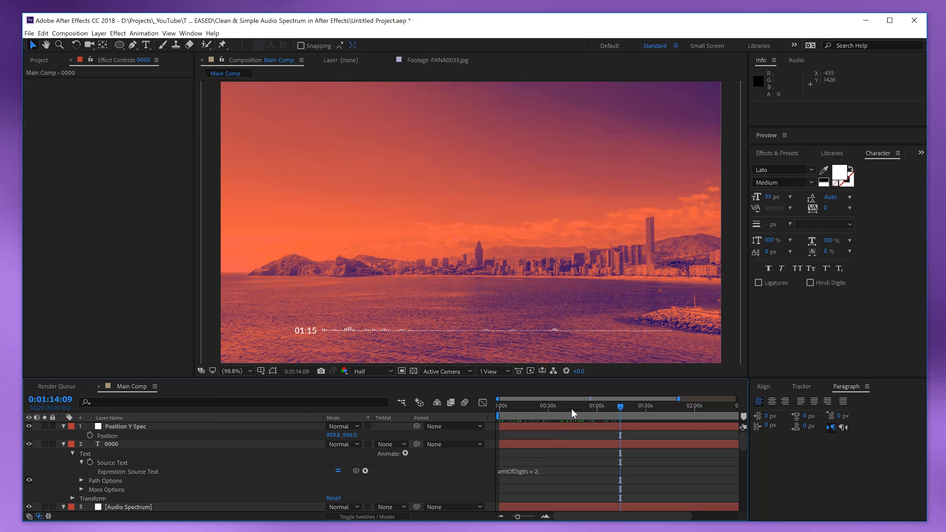
left_click(548, 409)
left_click_drag(552, 423, 580, 428)
Shift the counter text away from the spectrum to about 253.5, 970.5 and check it at 0:00:43:04.
left_click(549, 442)
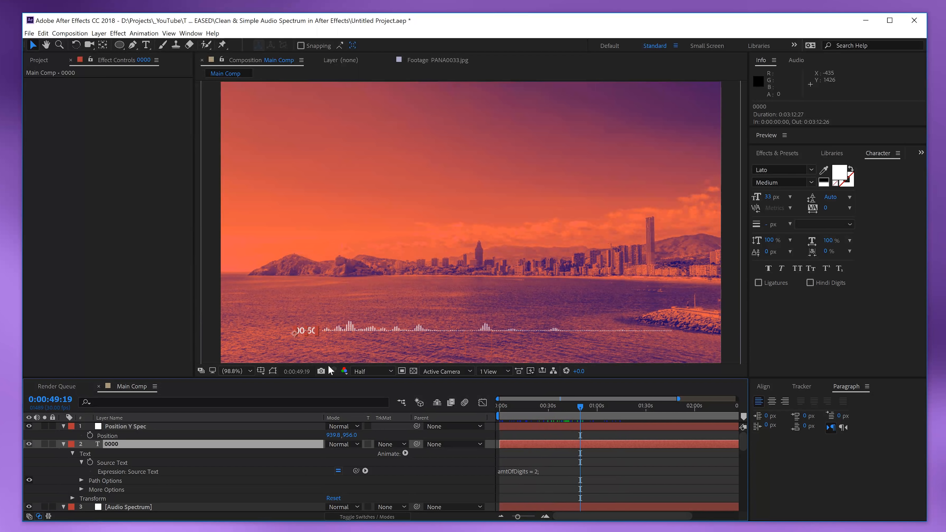
left_click_drag(309, 329, 301, 329)
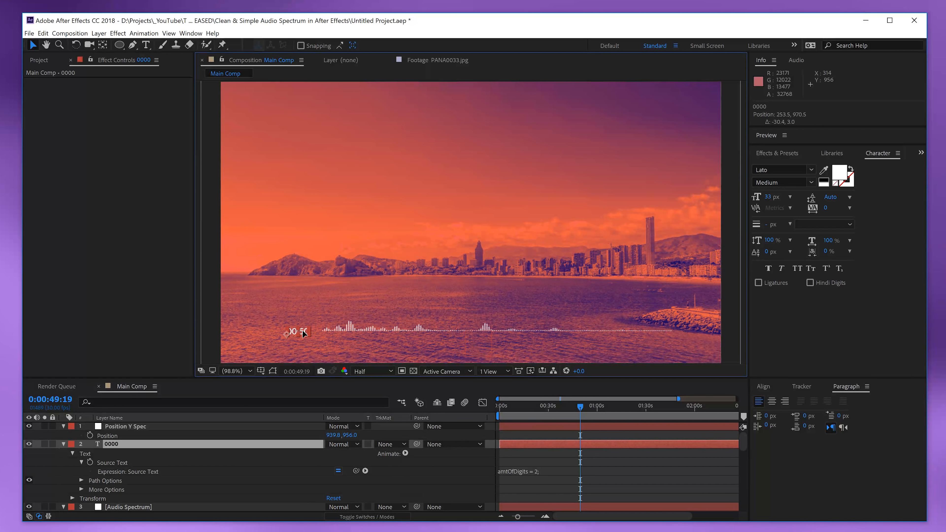
mouse_move(560, 425)
left_mouse_down()
mouse_move(501, 411)
mouse_move(568, 412)
left_mouse_up()
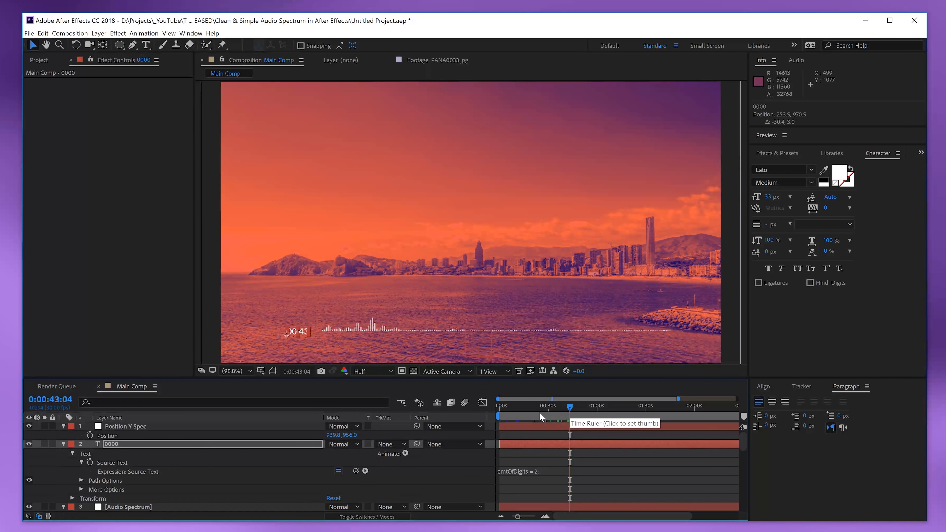
Move the time counter away from the spectrum to about 185.7, 965.5 and set the Audio Spectrum's Start Point X to 312.
left_click_drag(305, 334, 287, 332)
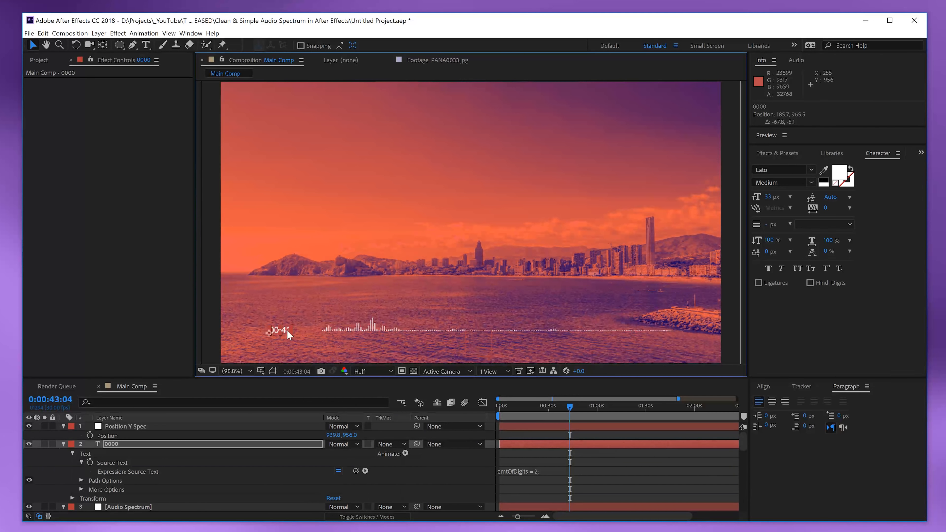
left_click(126, 424)
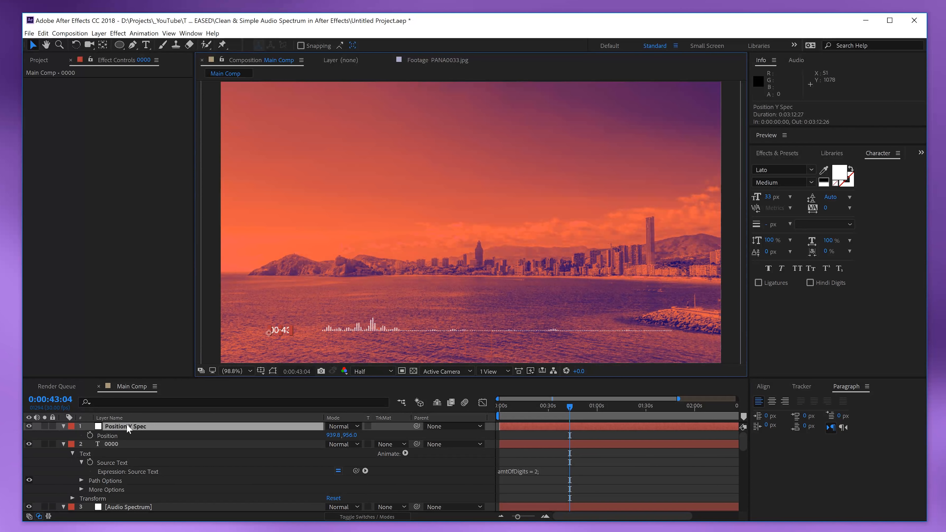
left_click(136, 509)
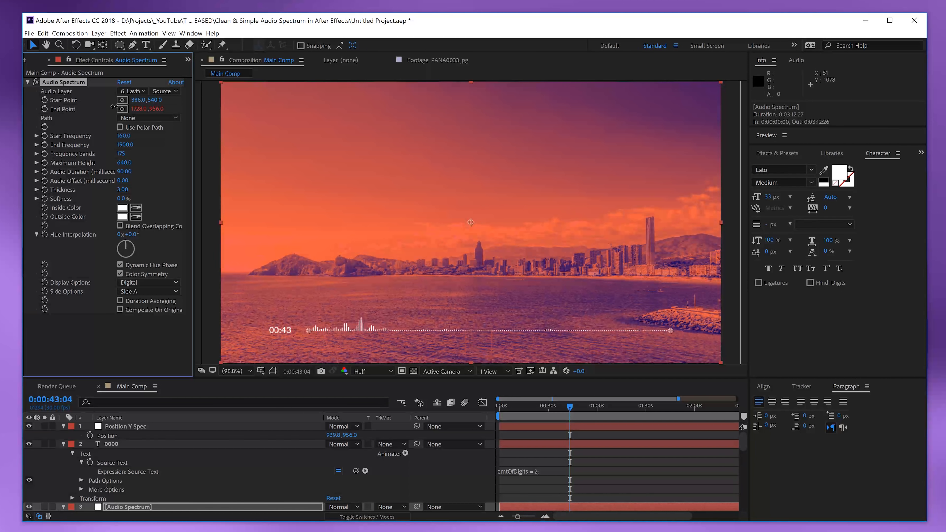
left_click_drag(115, 106, 104, 112)
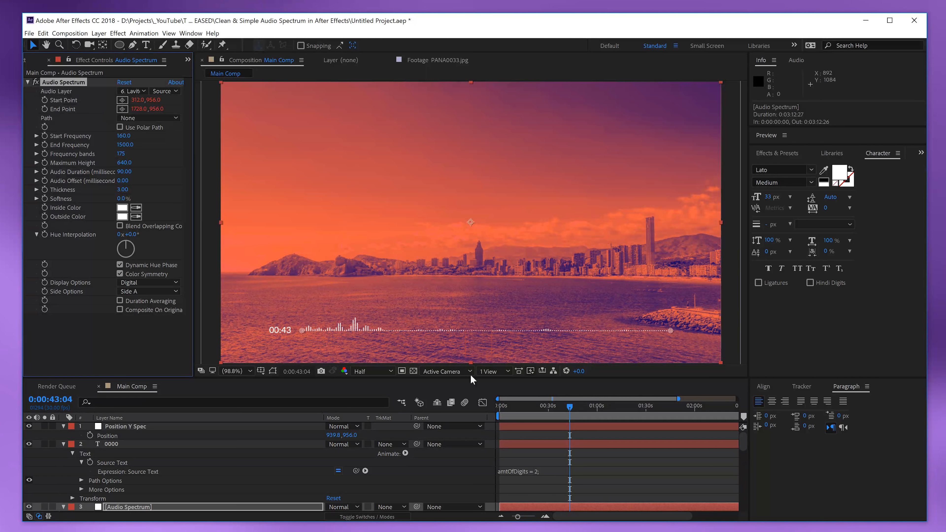
left_click(520, 452)
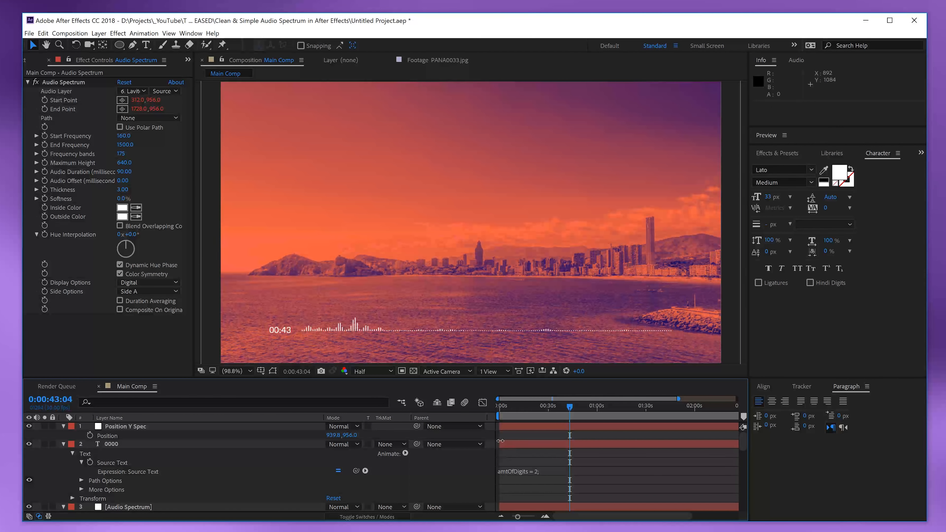
Add a BEAT PLAYER title in Lato Bold at 60 px and place it above the spectrum at about 301.6, 792.5.
left_click(146, 45)
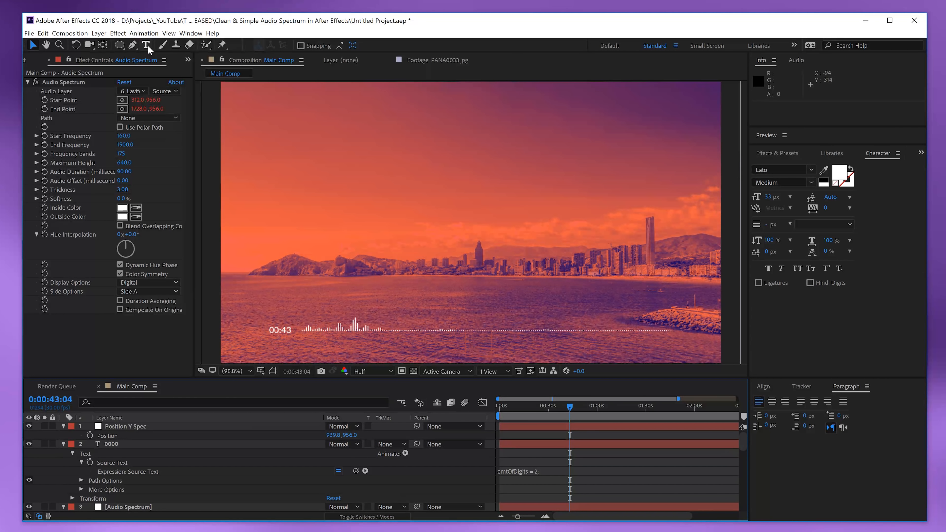
left_click(320, 282)
type("BEAT PLAYER")
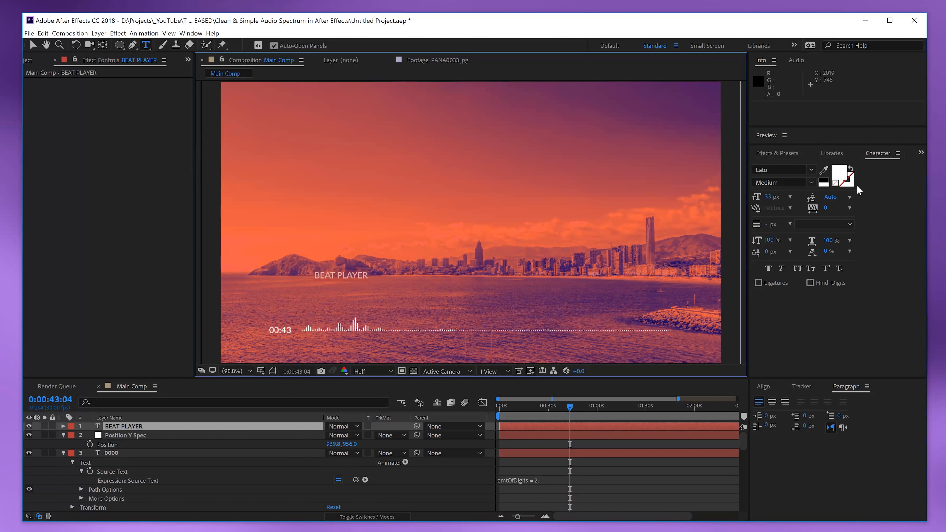
left_click(811, 182)
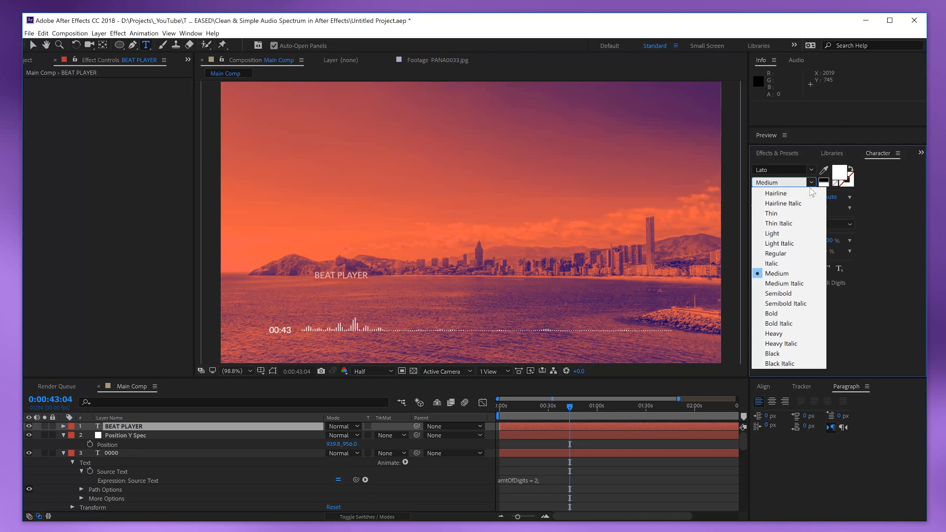
left_click(782, 314)
left_click_drag(768, 199, 778, 201)
key("v")
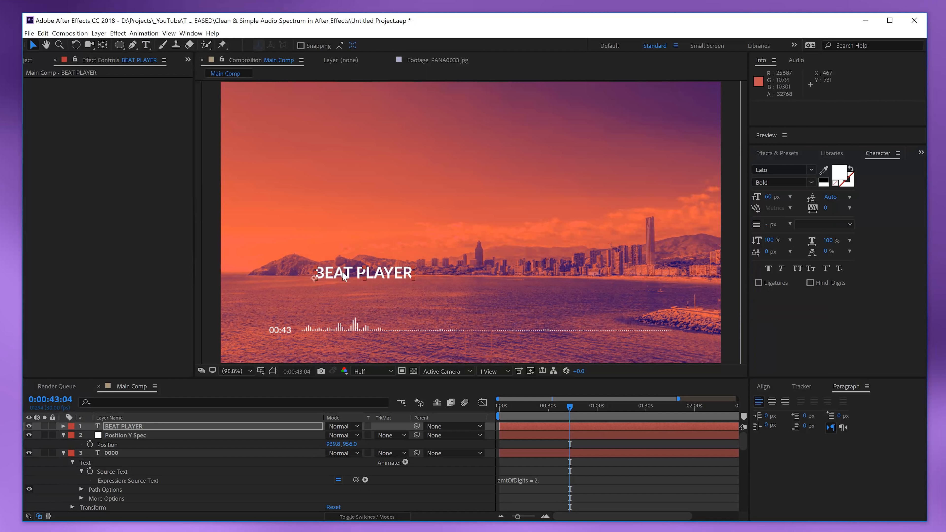
mouse_move(344, 274)
left_mouse_down()
mouse_move(319, 274)
mouse_move(328, 282)
left_mouse_up()
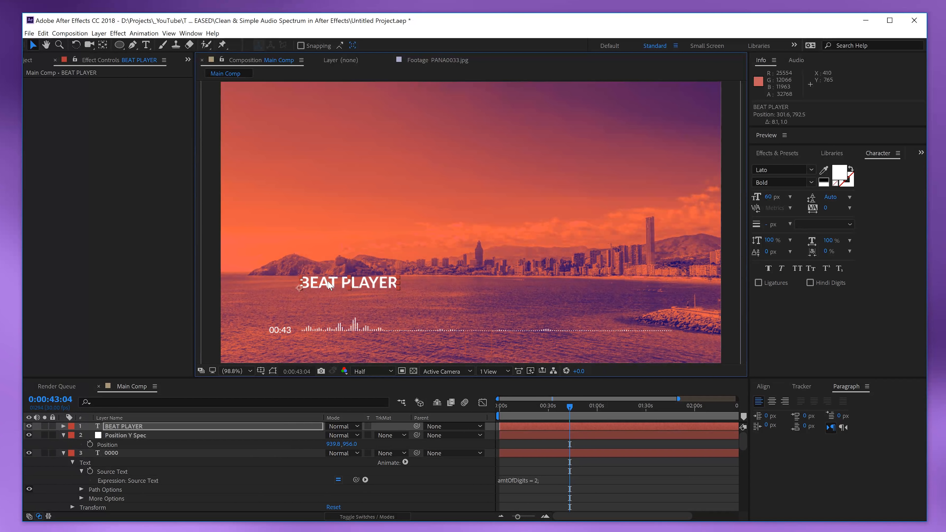
Duplicate the BEAT PLAYER title, place the copy below it at about 301.6, 841.1, and change its text to LAVITO - WAVES.
key("ctrl+d")
left_click_drag(330, 283, 330, 293)
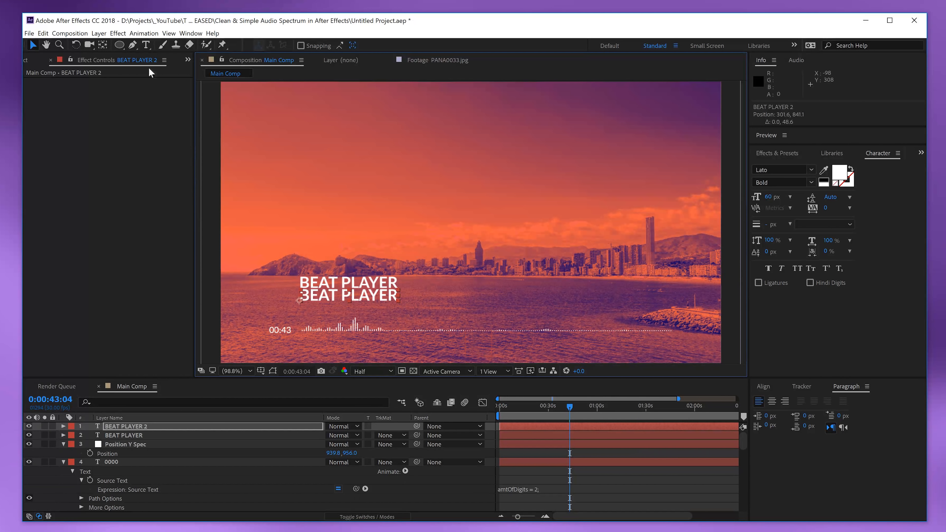
left_click(146, 45)
left_click(328, 297)
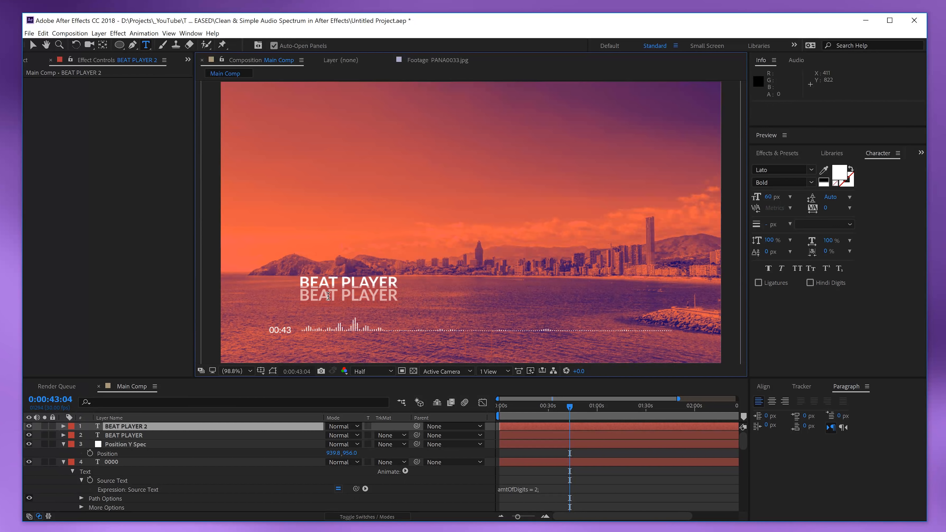
key("ctrl+a")
type("LAVITO")
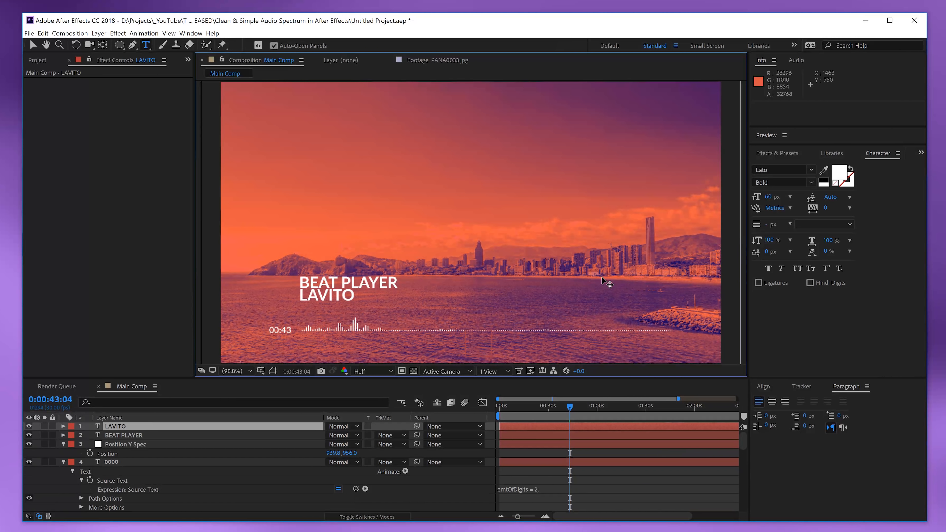
type(" - WAVES")
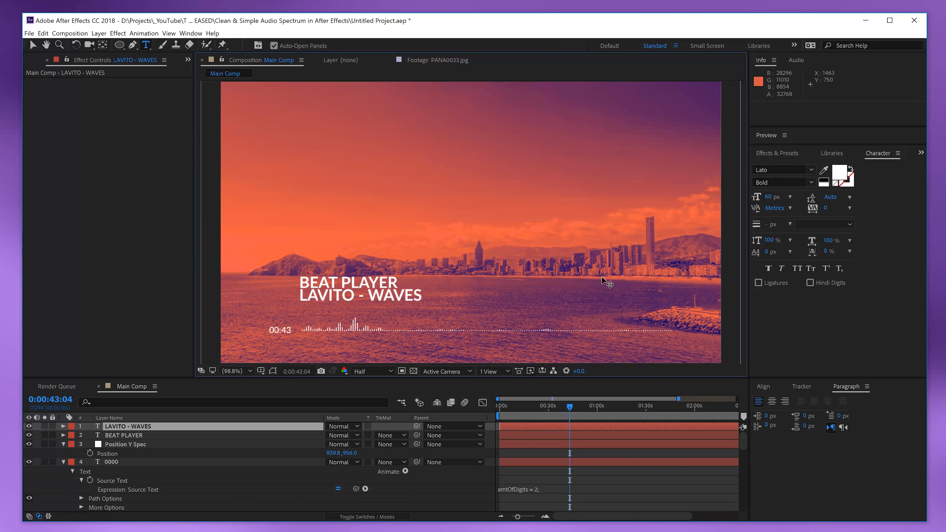
Style the LAVITO - WAVES text as Lato Regular, 32 px, tracking 105, and move it up to about 301.6, 833.
key("ctrl+a")
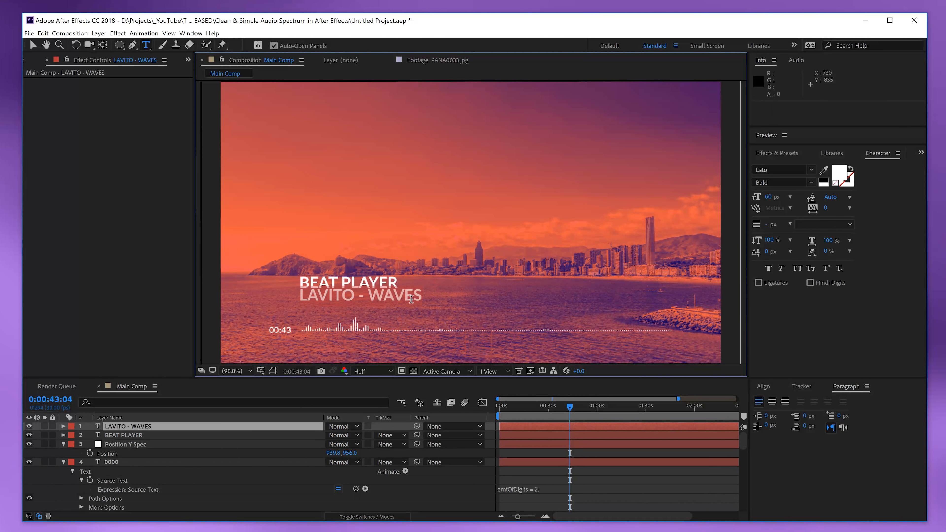
left_click(802, 182)
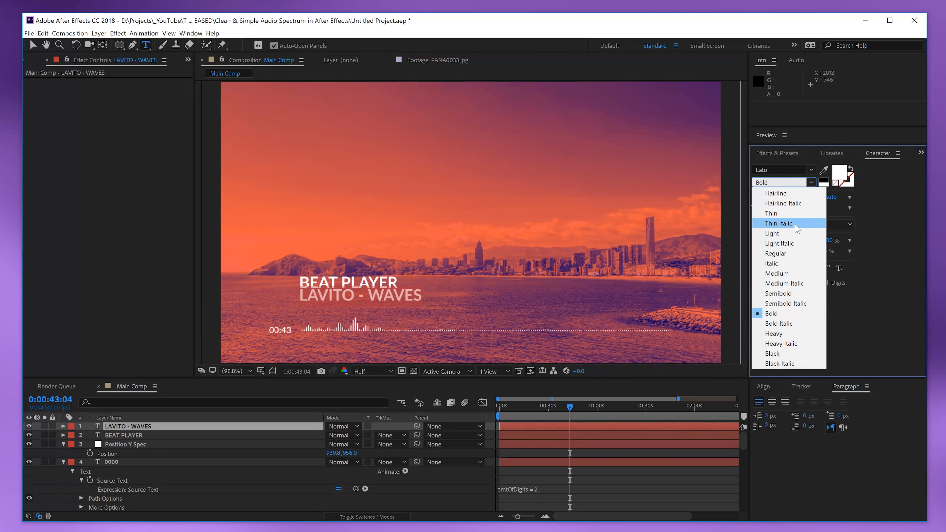
left_click(783, 254)
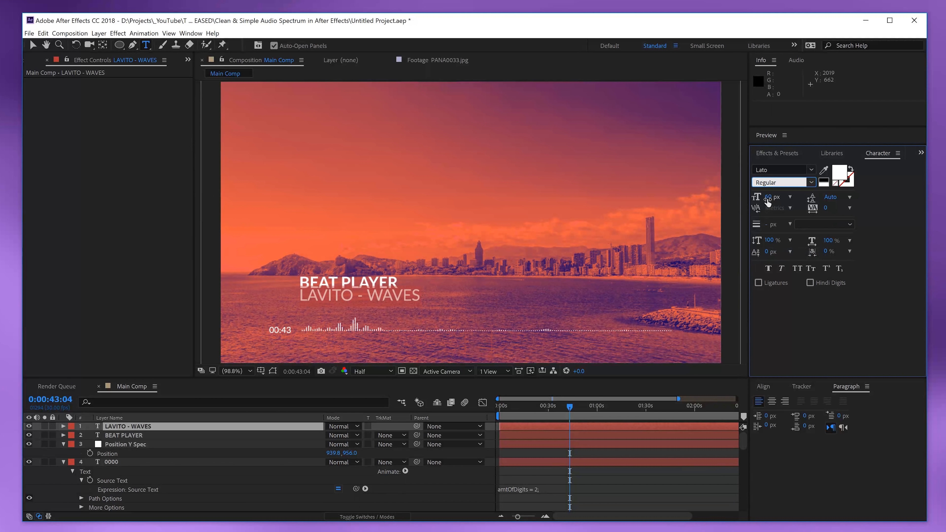
left_click_drag(767, 201, 752, 199)
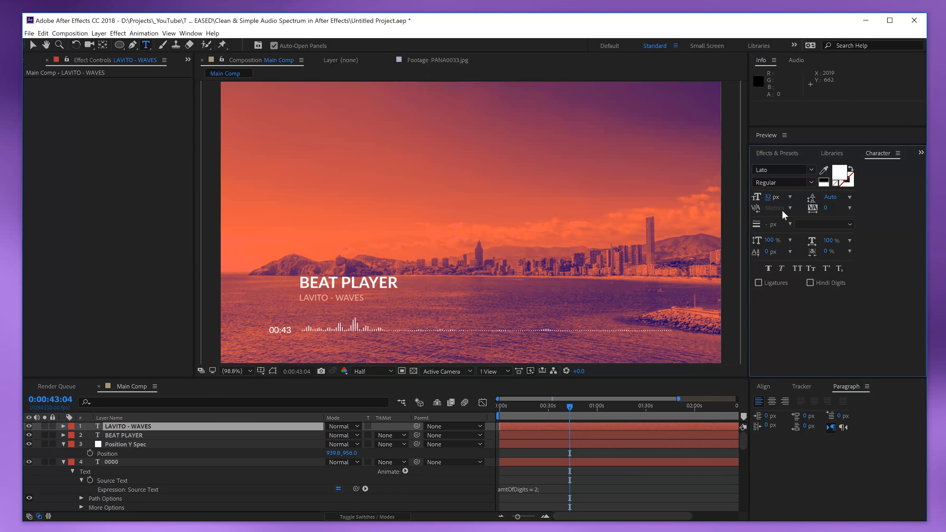
left_click_drag(825, 208, 882, 208)
left_click(33, 46)
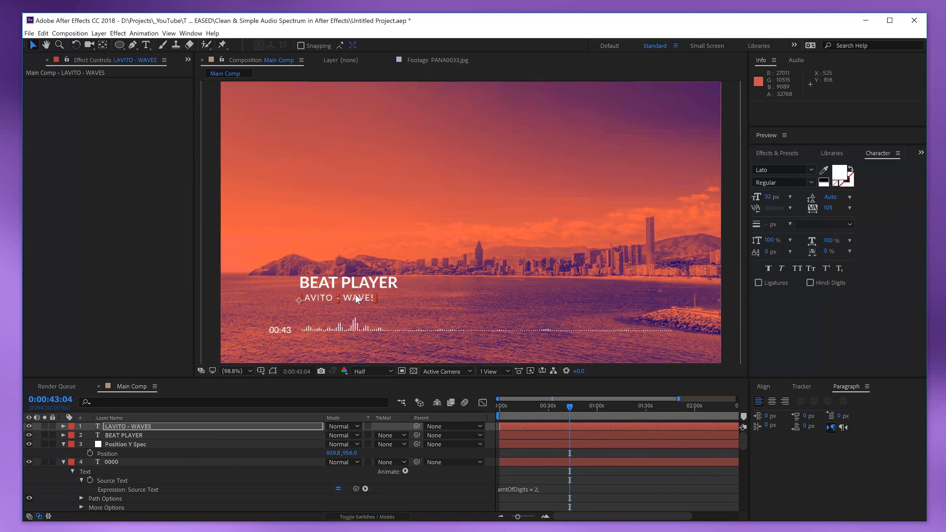
left_click_drag(344, 297, 343, 295)
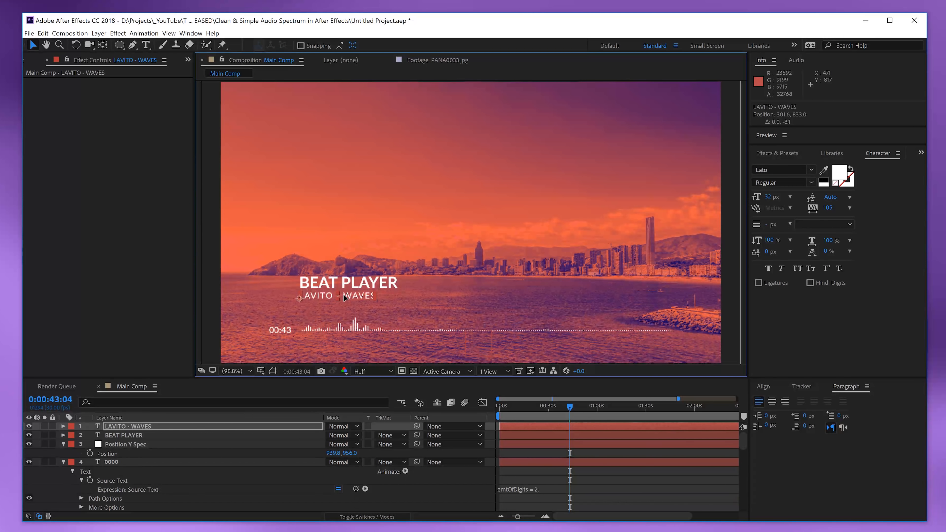
left_click(577, 489)
Collapse the expanded properties of all layers in the Main Comp timeline and leave nothing selected.
left_click(555, 462)
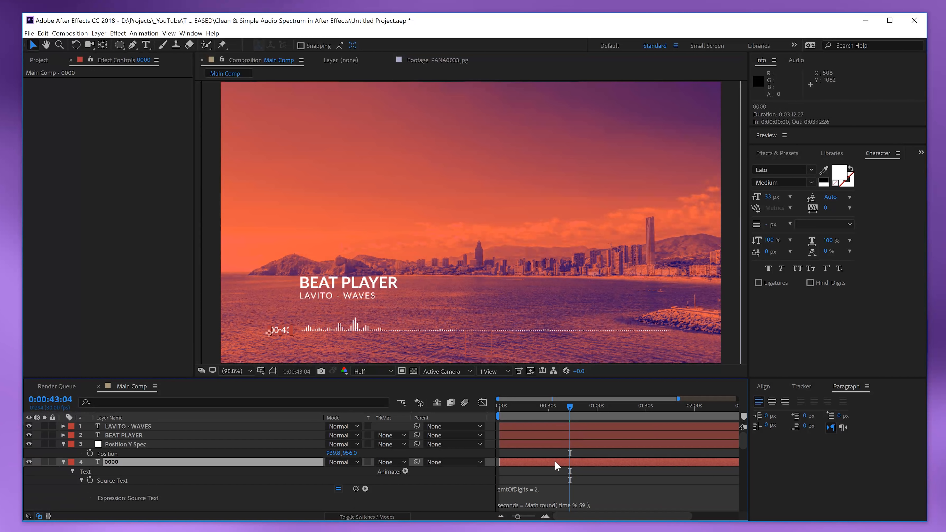
key("ctrl+a")
key("u")
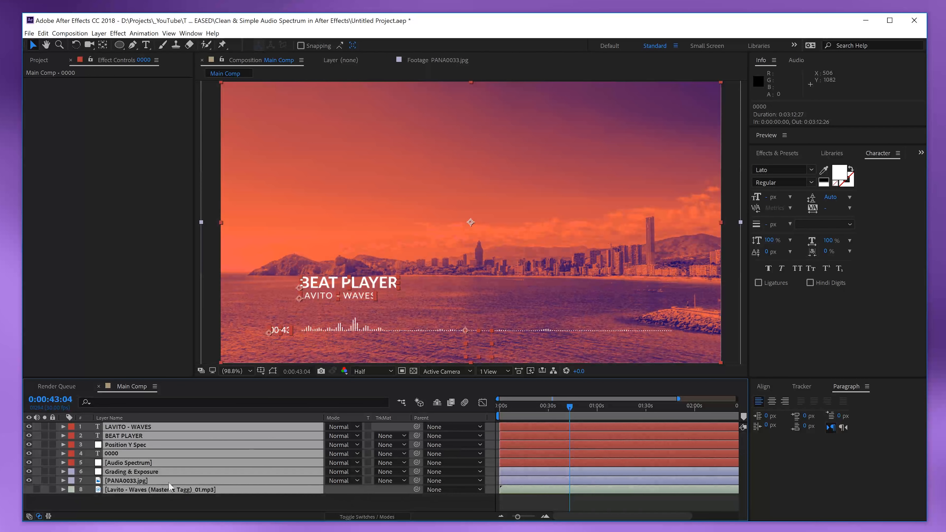
left_click(140, 503)
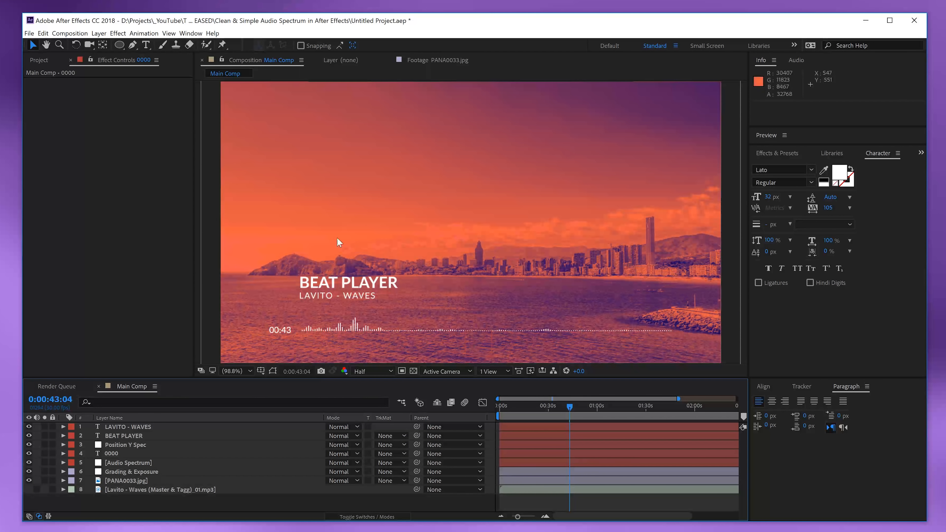
Create an adjustment layer named Vignette and darken it with a Curves effect by lowering the midpoint of the RGB curve.
right_click(174, 498)
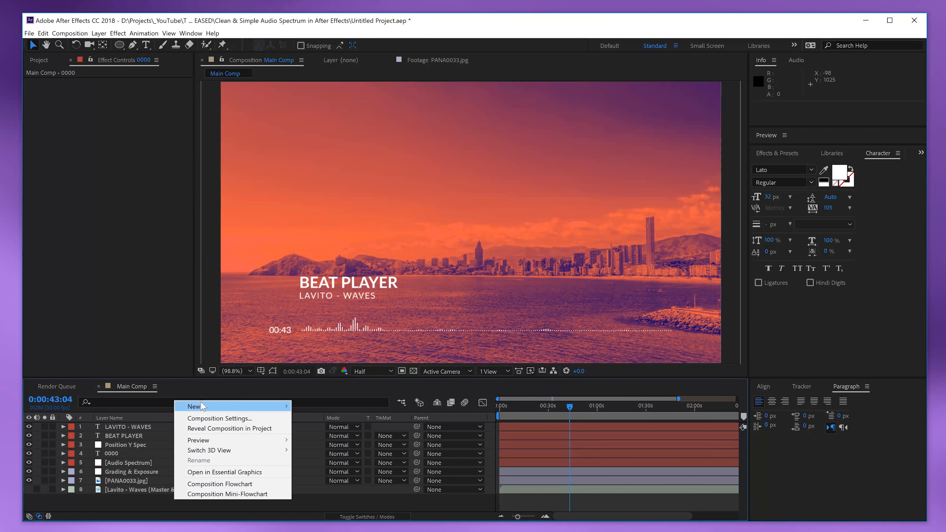
mouse_move(201, 406)
left_click(97, 479)
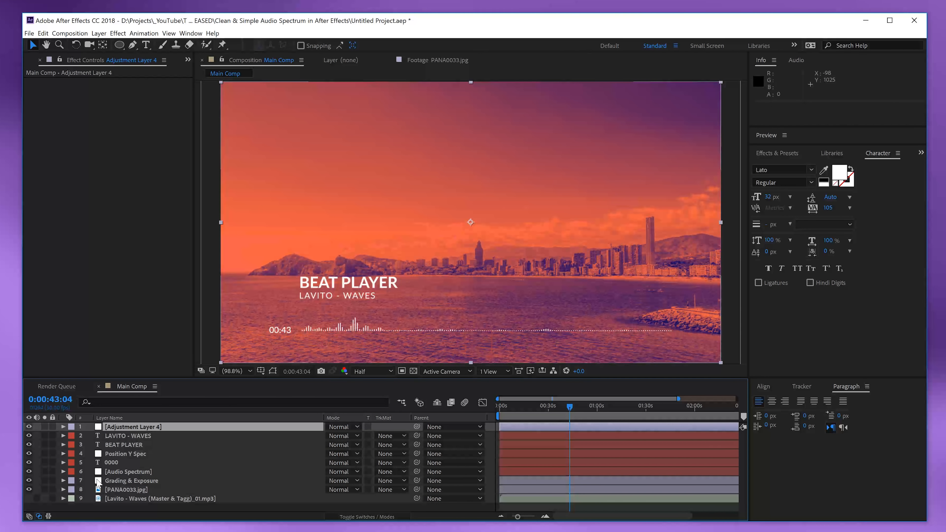
key("Return")
type("Vignette")
key("Return")
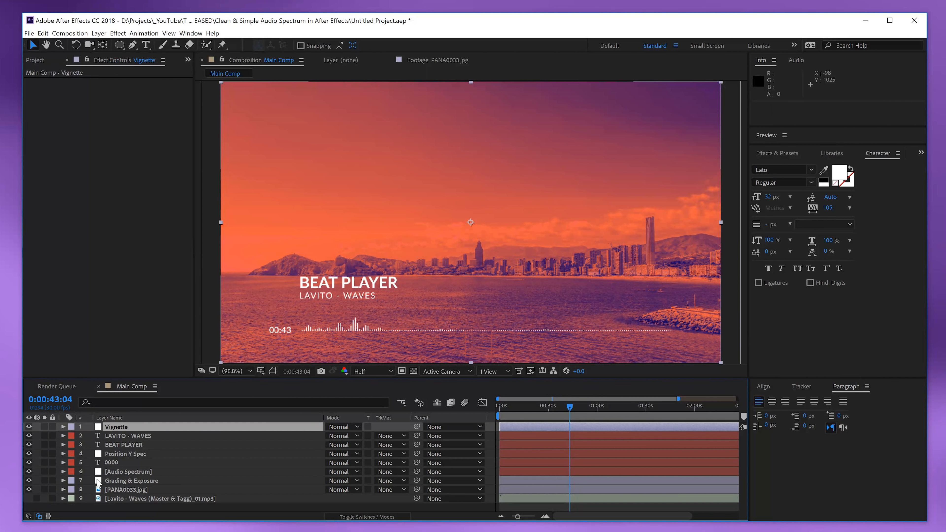
right_click(108, 196)
left_click_drag(108, 194, 113, 209)
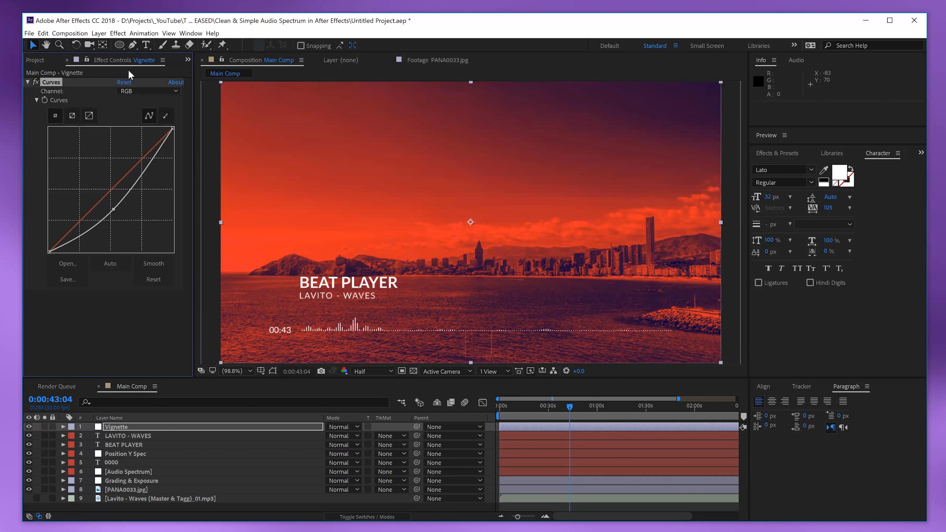
Mask the Vignette layer with a full-frame ellipse set to Subtract and a Mask Feather of 543 pixels.
left_click_drag(120, 48, 155, 71)
double_click(119, 44)
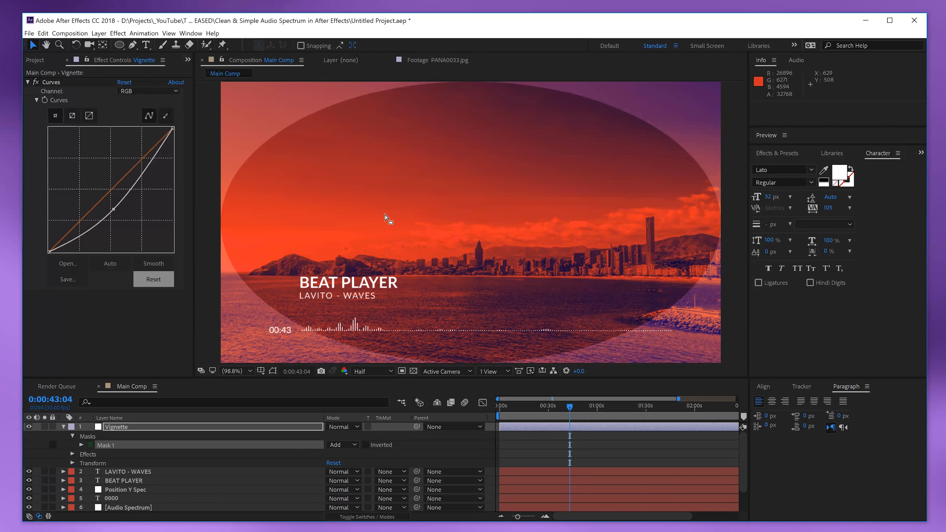
left_click(345, 445)
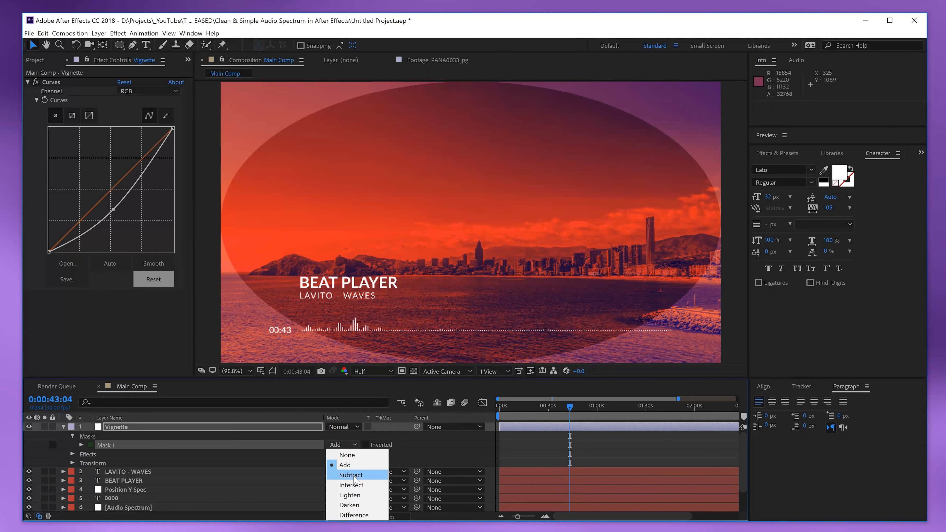
left_click(344, 478)
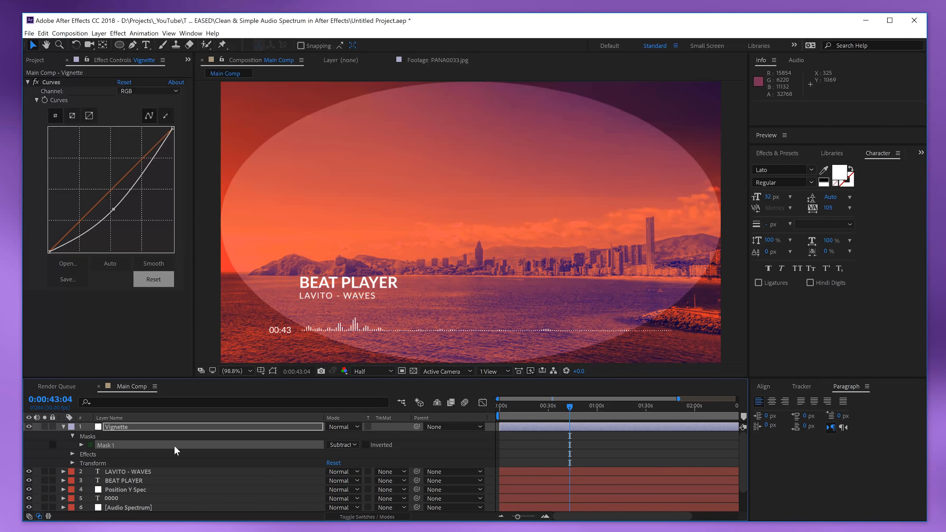
key("f")
left_click_drag(346, 445, 632, 439)
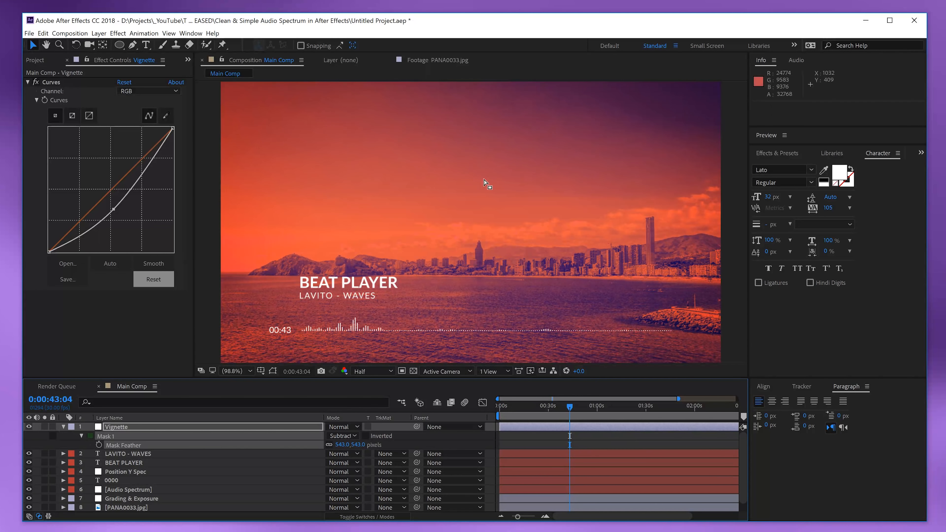
Compare the image with the Vignette layer on and off, and place the layer directly below Grading & Exposure.
left_click(29, 426)
left_click(28, 427)
left_click(29, 426)
left_click(29, 426)
left_click_drag(165, 425, 145, 500)
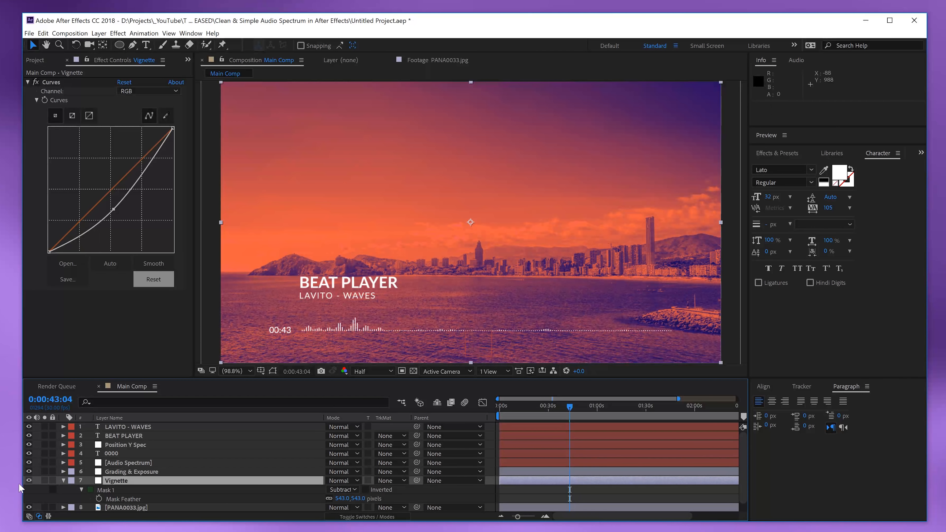
left_click(32, 481)
left_click(31, 481)
left_click(31, 480)
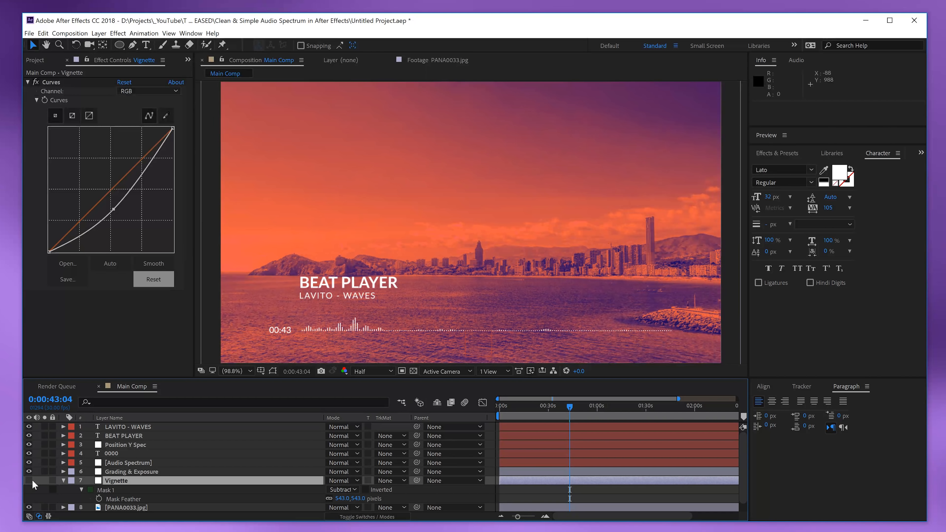
left_click(31, 480)
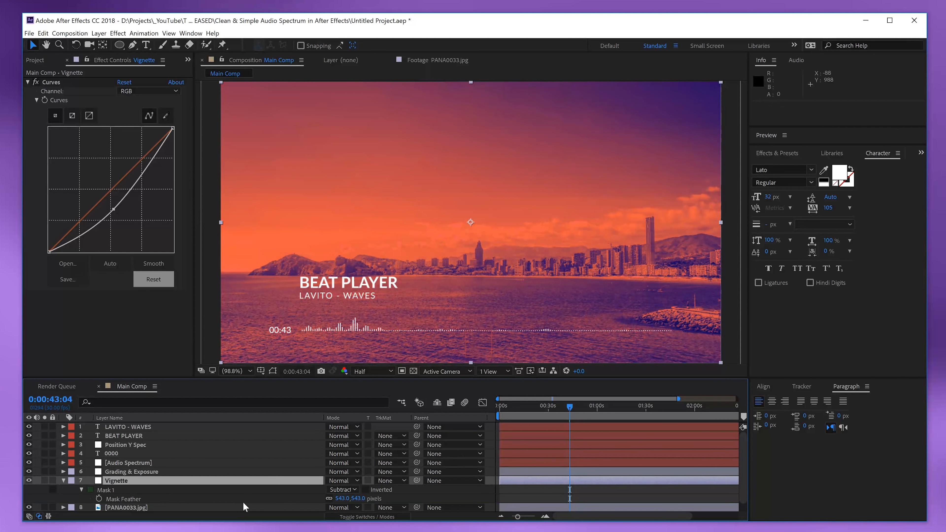
left_click(523, 495)
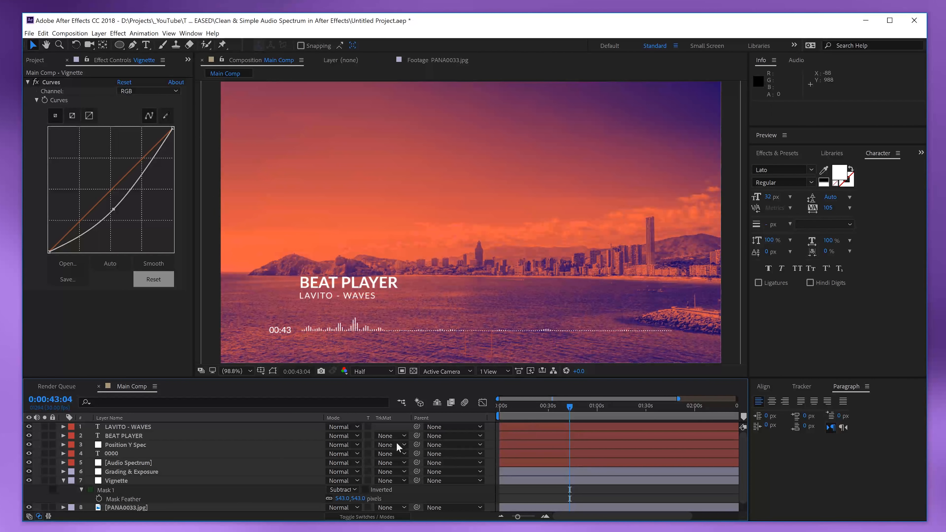
Keyframe the LAVITO - WAVES layer's Opacity at 0% at the very start of the composition.
left_click(131, 427)
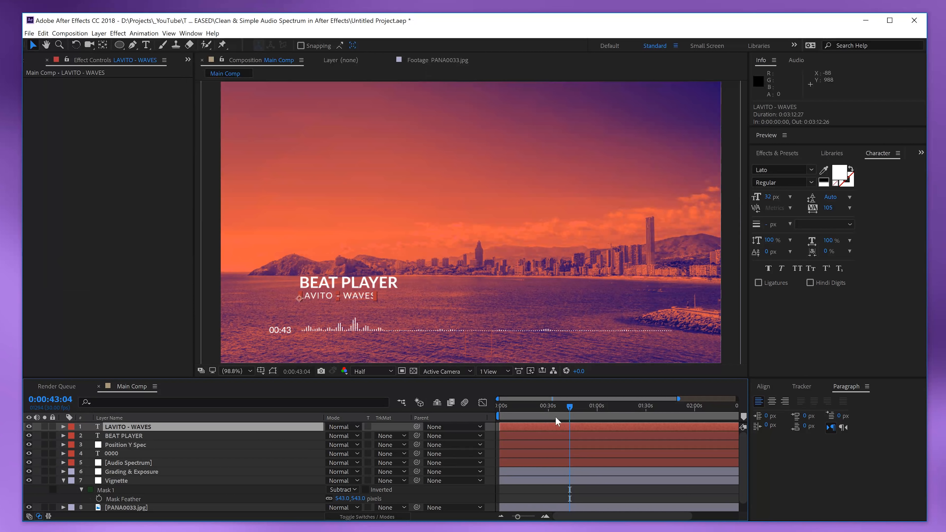
left_click_drag(526, 406, 417, 414)
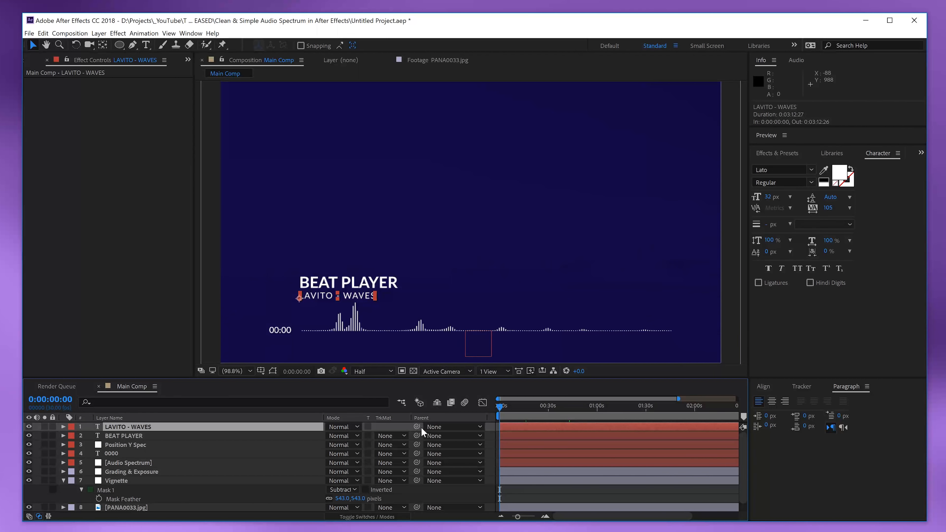
key("t")
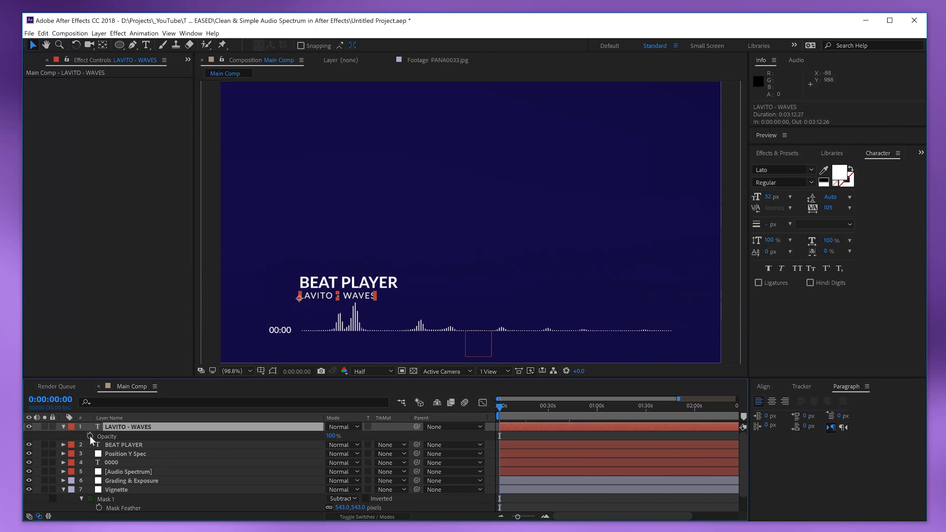
left_click(90, 436)
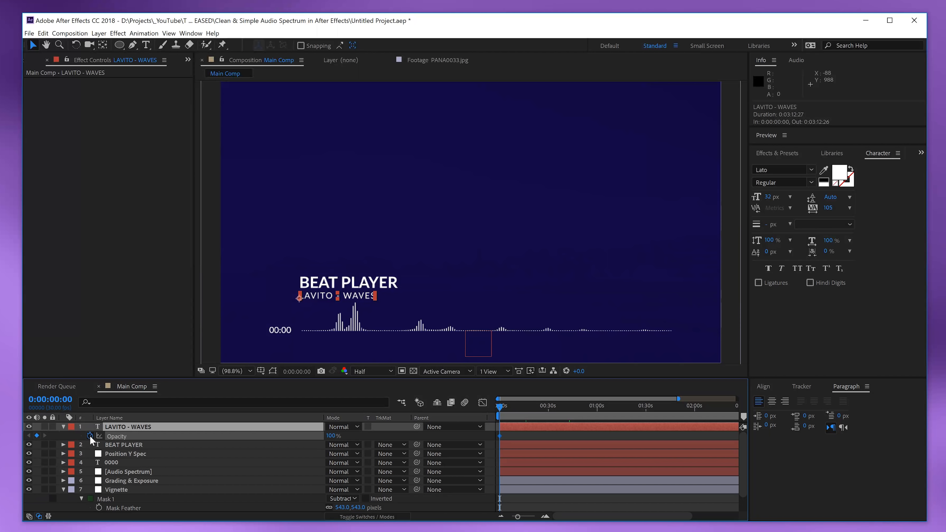
left_click(331, 436)
type("0")
key("Return")
Keyframe the LAVITO - WAVES layer's Opacity at 100% at 0:00:02:00.
left_click(545, 517)
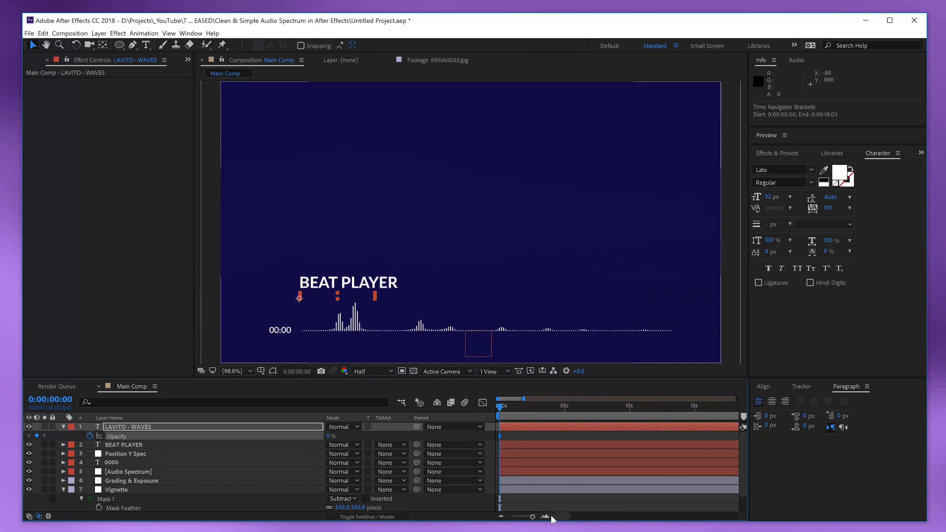
left_click(565, 405)
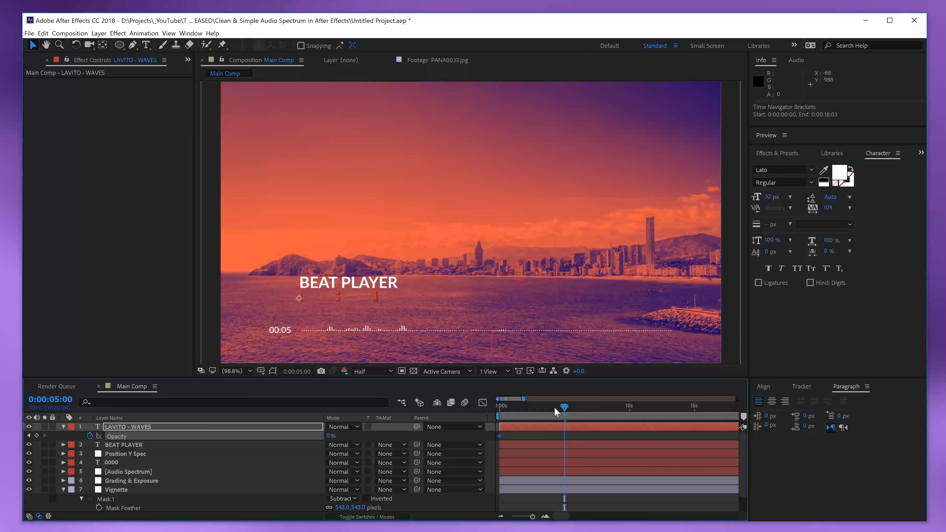
left_click(523, 408)
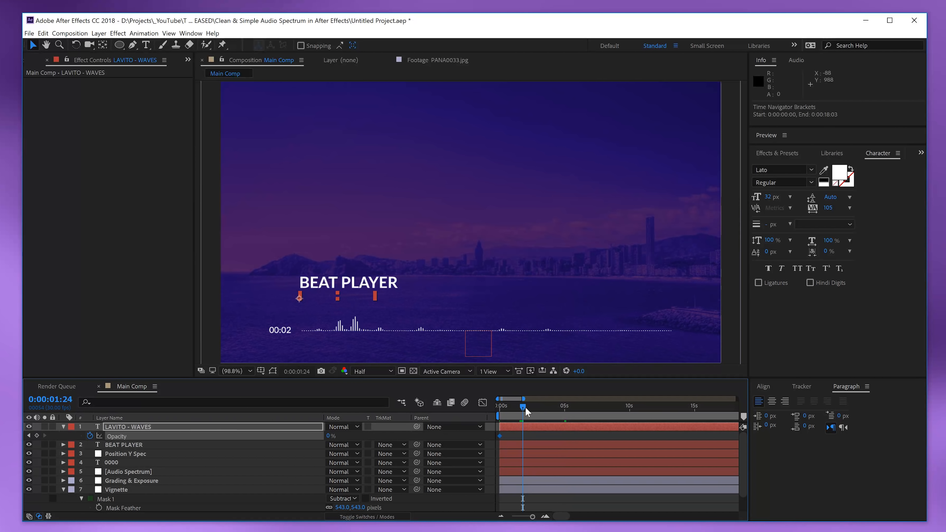
left_click_drag(526, 407, 530, 408)
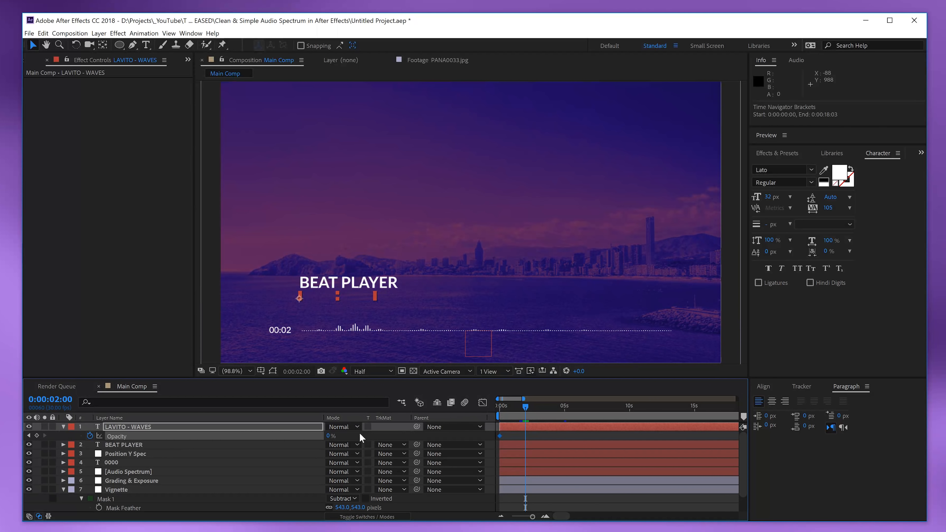
left_click(328, 436)
type("100")
key("Return")
Return to the composition start and add an Opacity text animator to the LAVITO - WAVES layer.
key("Home")
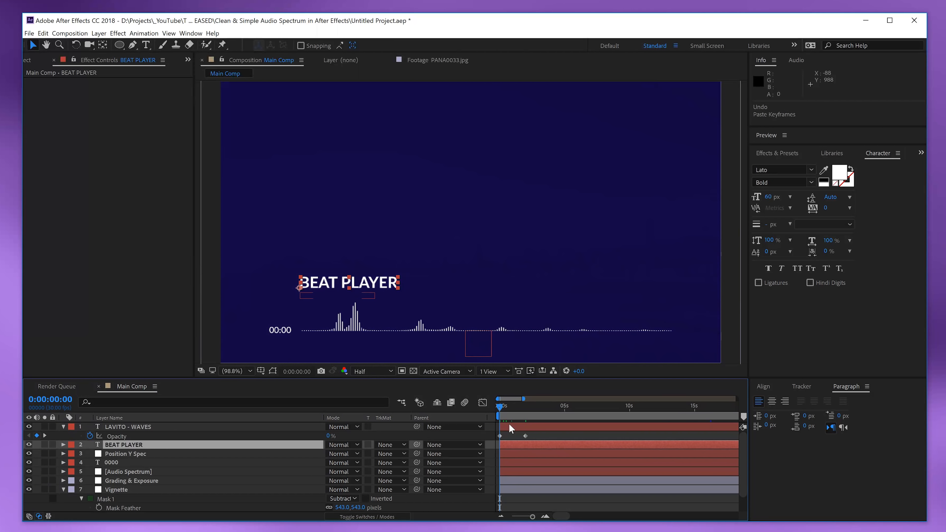
left_click(510, 429)
left_click(144, 33)
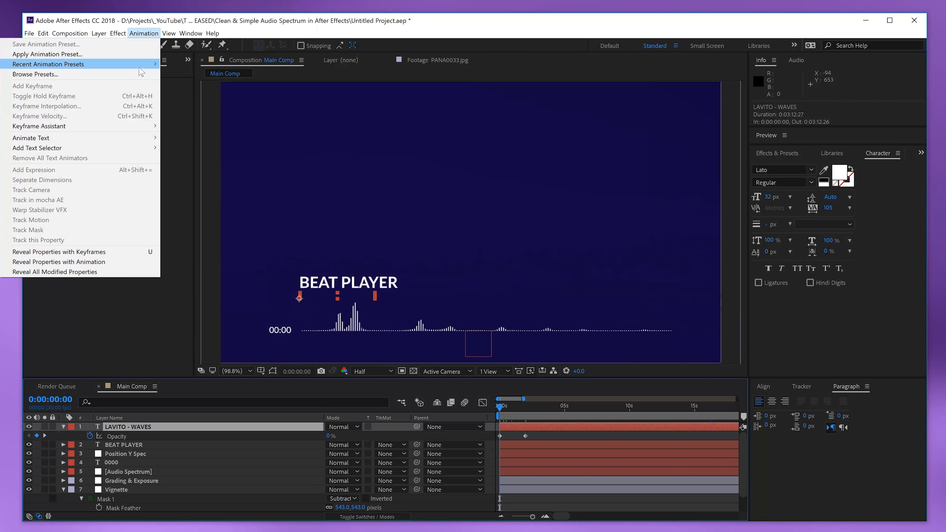
mouse_move(57, 140)
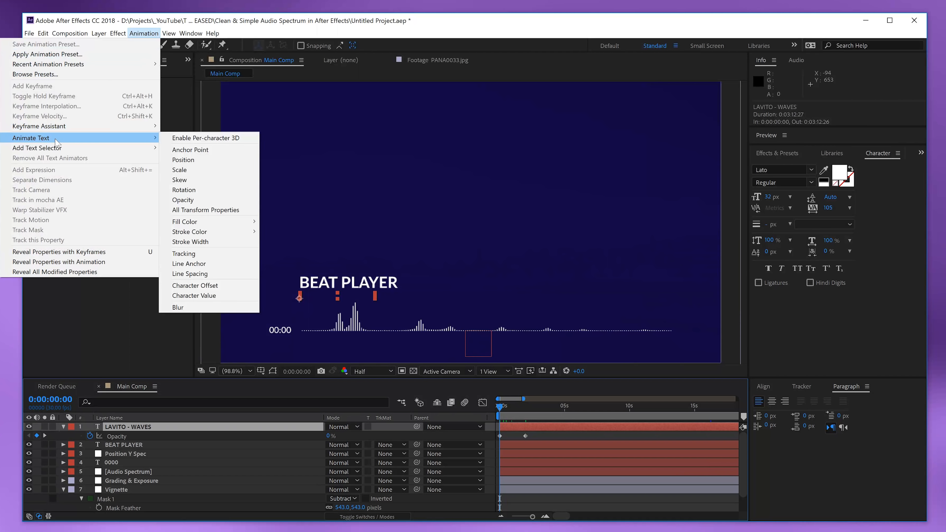
left_click(204, 200)
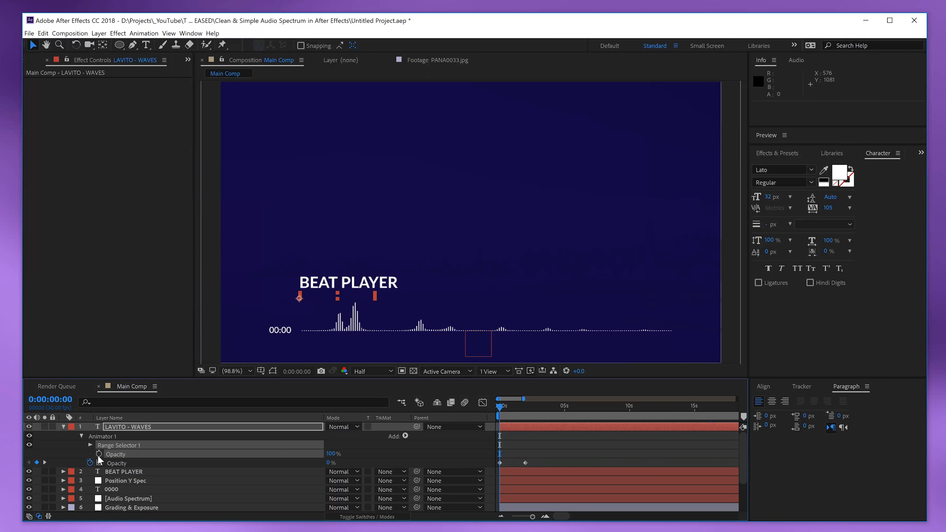
Keyframe the text animator's Opacity on LAVITO - WAVES at 0% at time zero.
key("space")
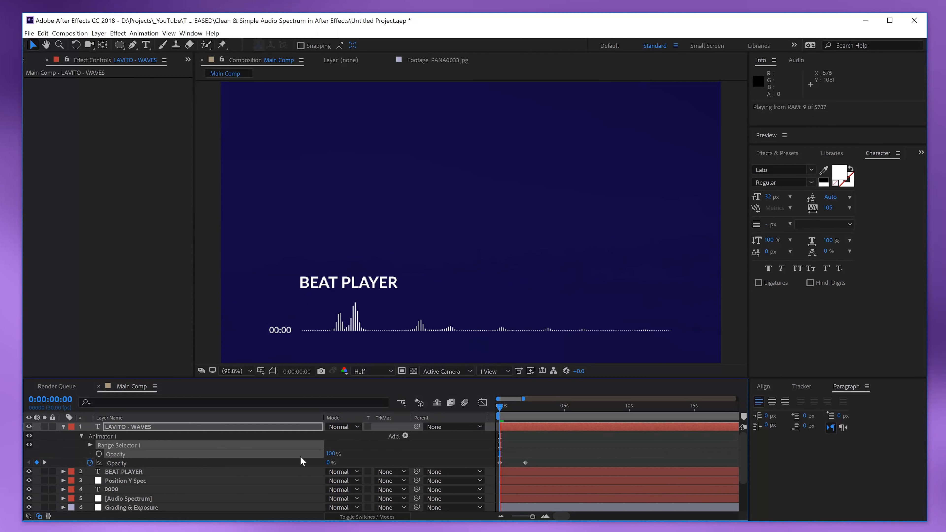
left_click(331, 454)
key("Return")
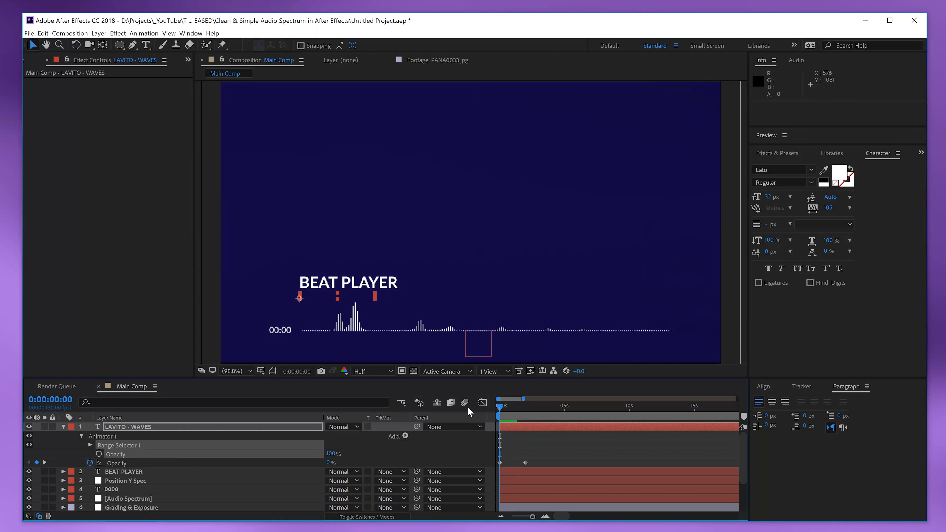
left_click(330, 452)
type("0")
key("Return")
left_click(99, 454)
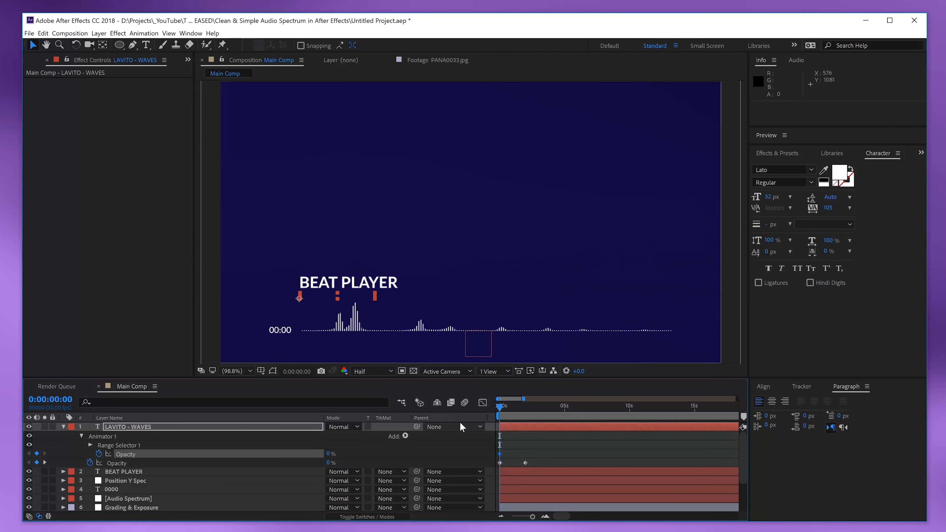
Keyframe the text animator's Opacity on LAVITO - WAVES at 100% at 0:00:05:02.
left_click_drag(514, 407, 565, 423)
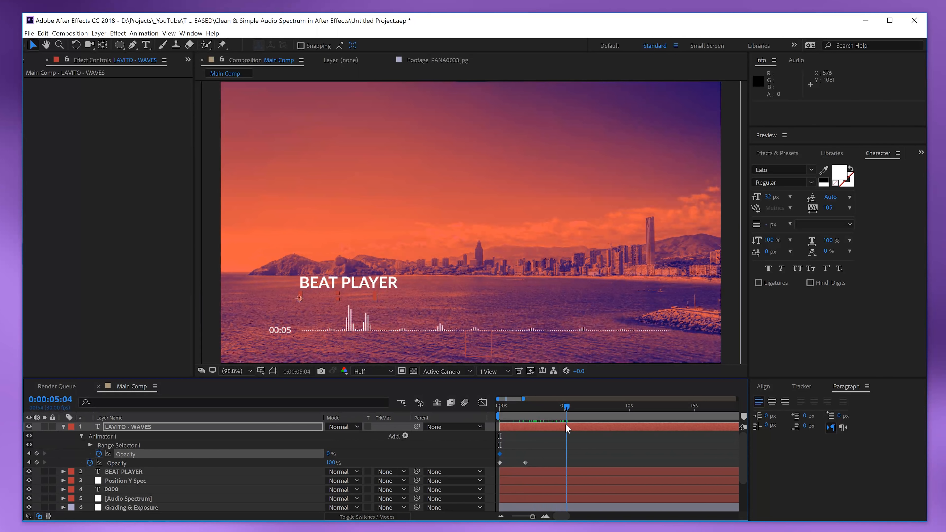
left_click(329, 453)
type("100")
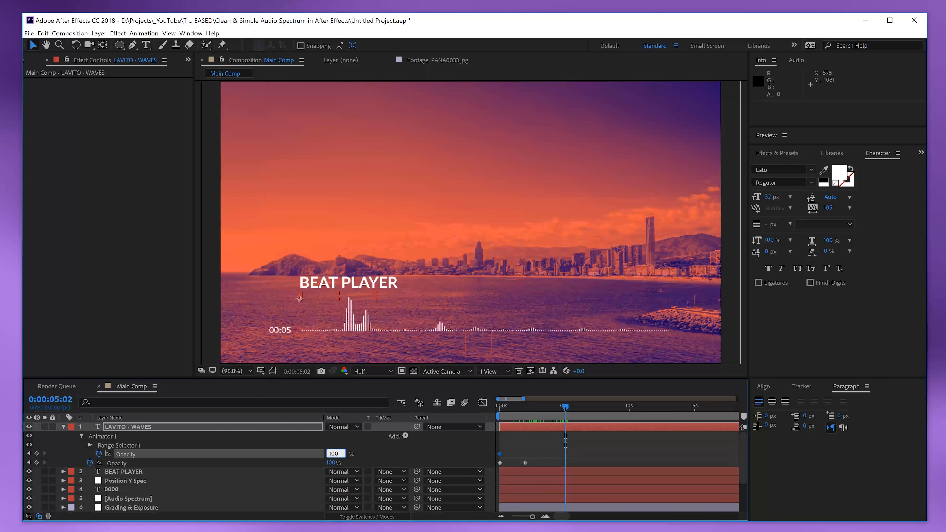
key("Return")
Review the text fade and add a Wiggly selector to Animator 1 of the LAVITO - WAVES layer.
left_click_drag(534, 408, 551, 440)
left_click(528, 472)
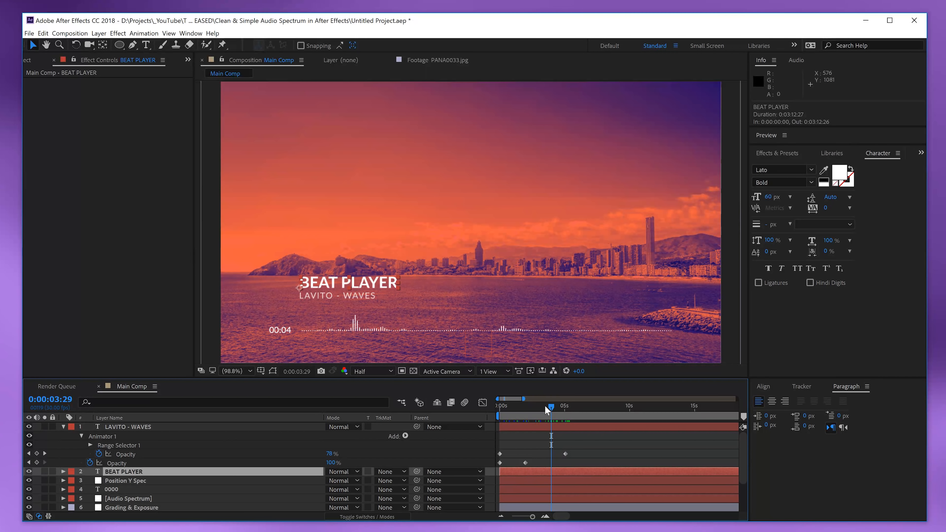
left_click_drag(544, 410, 543, 434)
left_click(548, 429)
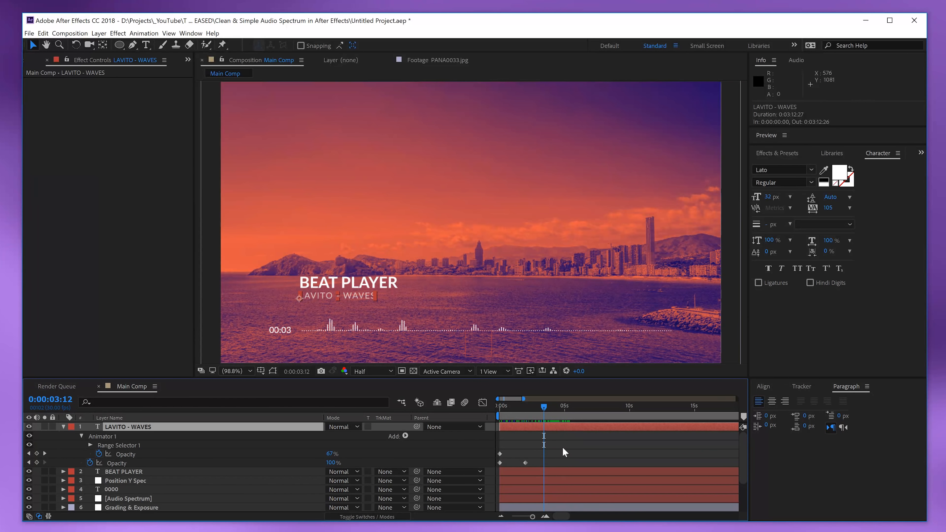
left_click(405, 437)
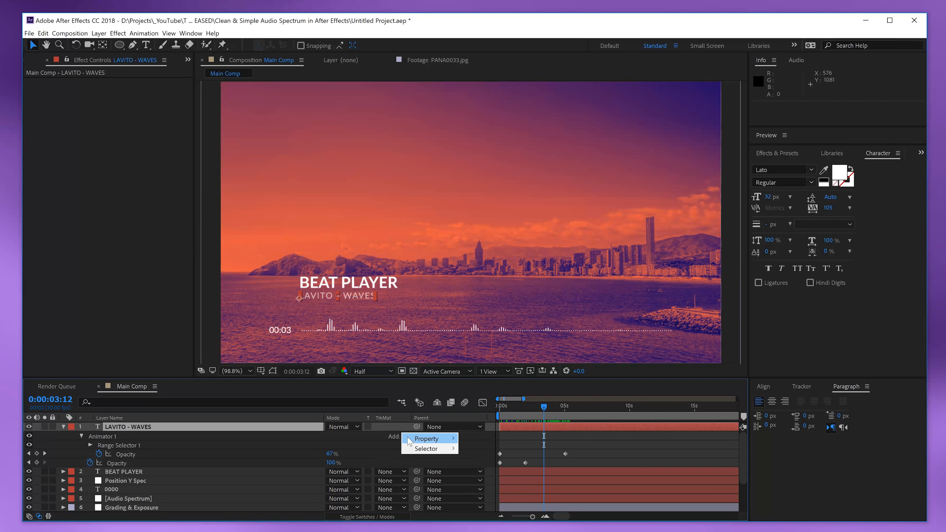
mouse_move(425, 449)
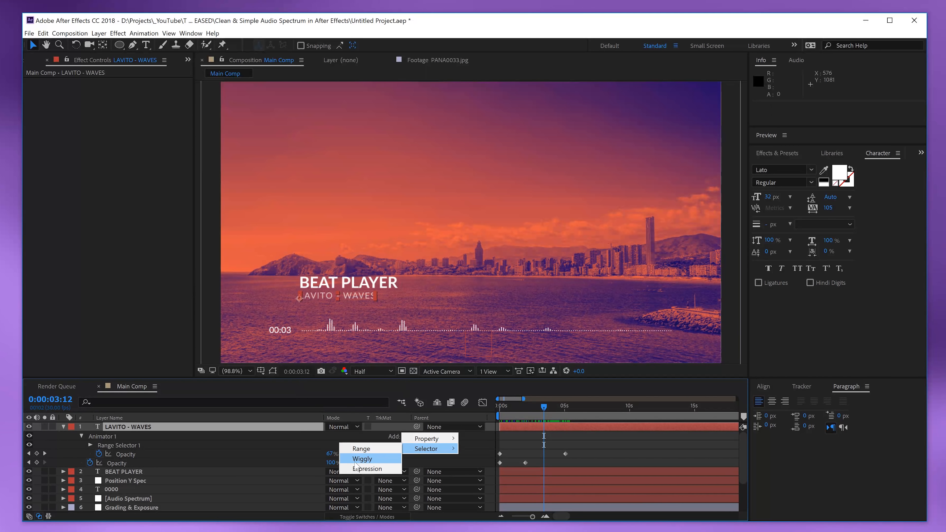
left_click(362, 458)
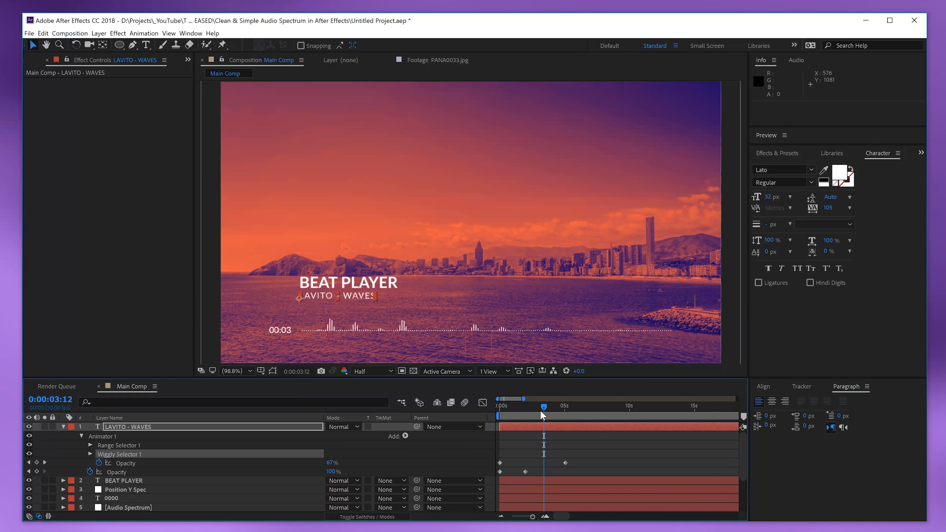
Copy both sets of Opacity keyframes from LAVITO - WAVES and paste them onto the BEAT PLAYER layer at the composition start.
left_click_drag(542, 414, 488, 478)
key("ctrl+c")
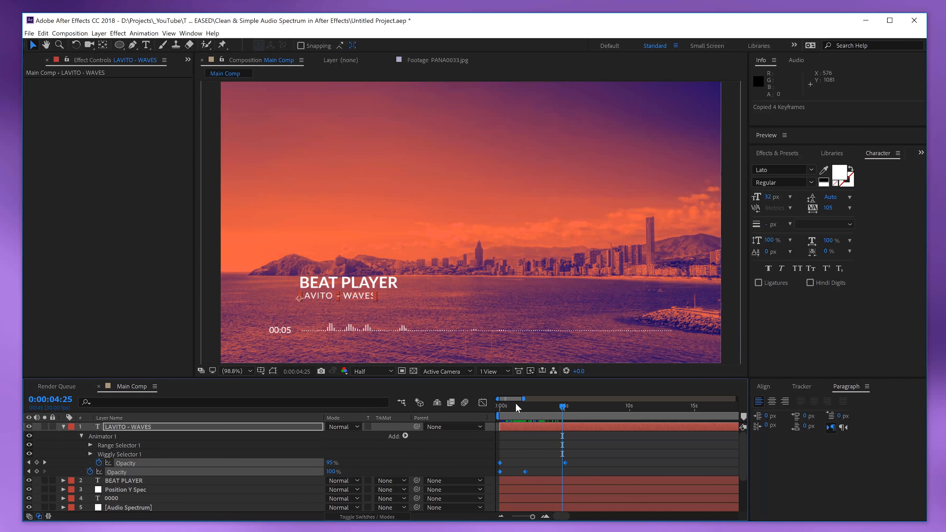
key("Home")
left_click(502, 481)
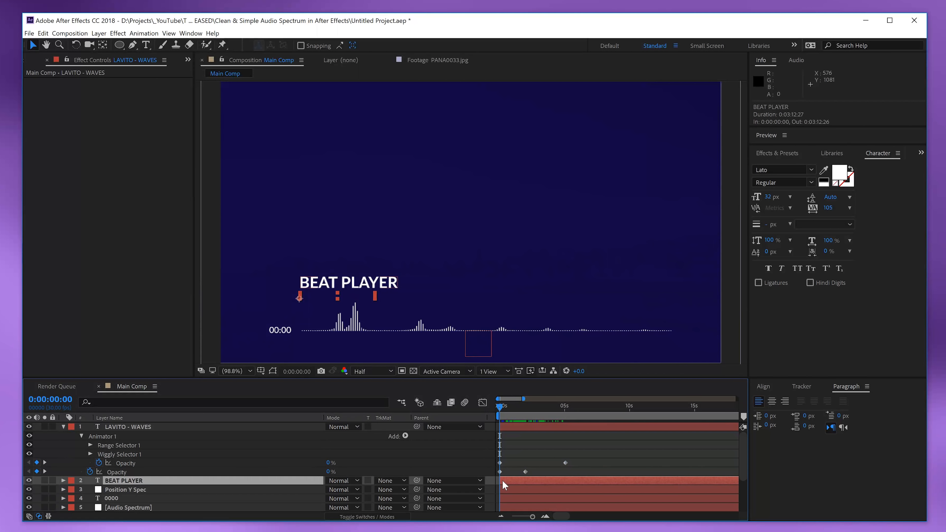
key("ctrl+v")
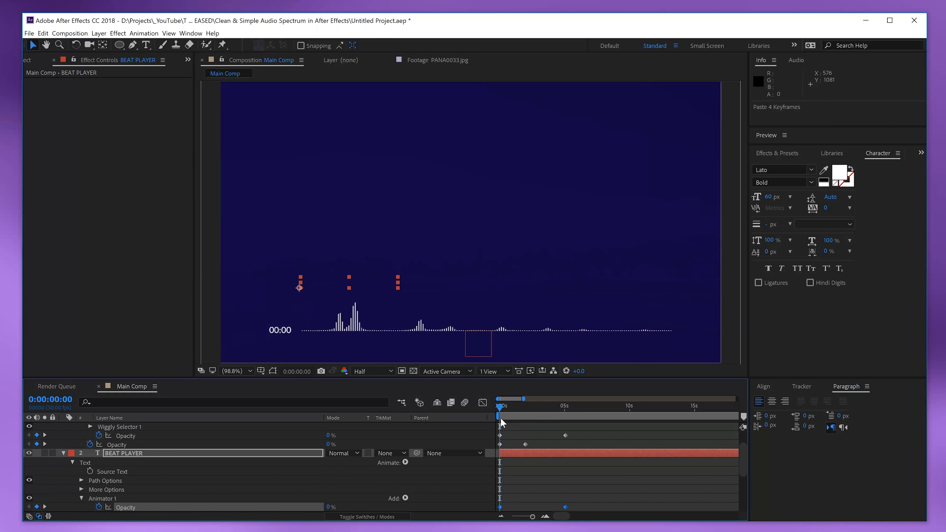
Shift the LAVITO - WAVES layer in time to start at about 3 seconds, and collapse both text layers.
left_click_drag(503, 406, 588, 448)
scroll(541, 432, "up", 2)
left_click(532, 452)
left_click(587, 447)
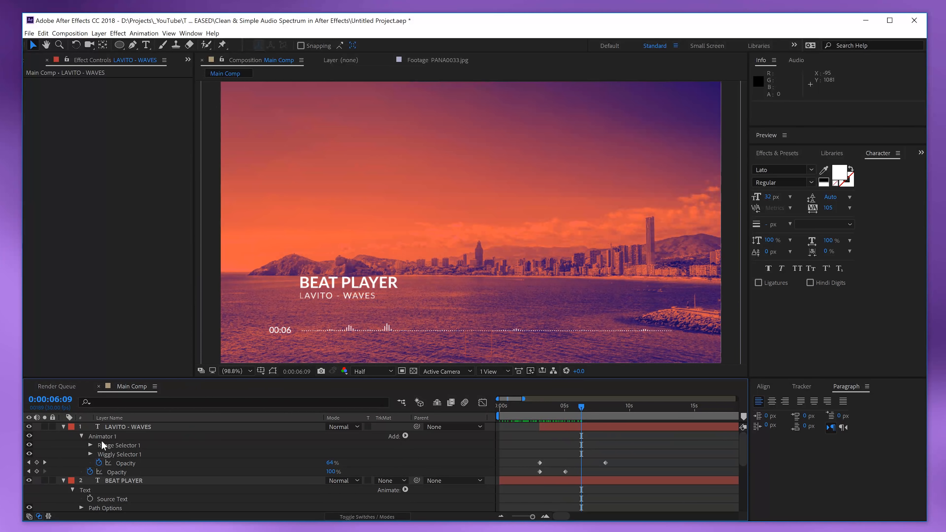
left_click(62, 426)
left_click(63, 435)
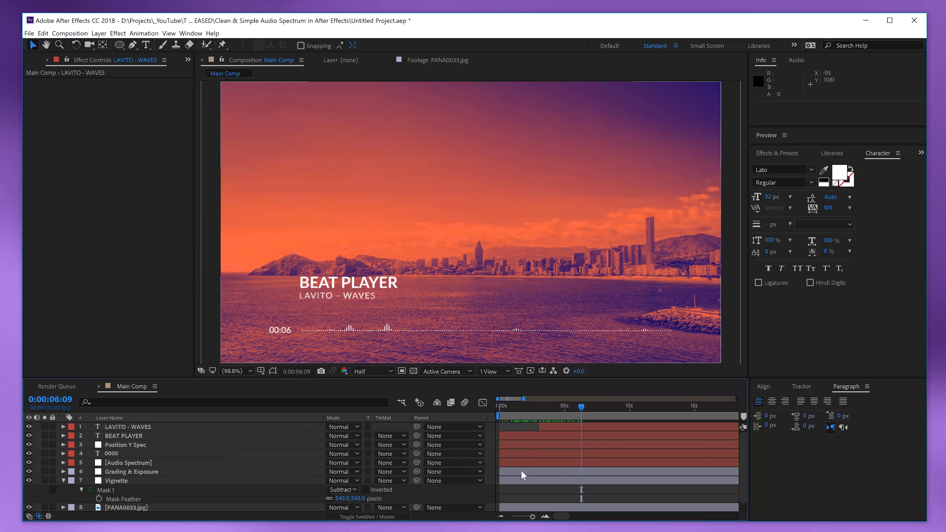
Add the Logo composition to Main Comp as the top layer and center it horizontally and vertically in the frame.
left_click(29, 60)
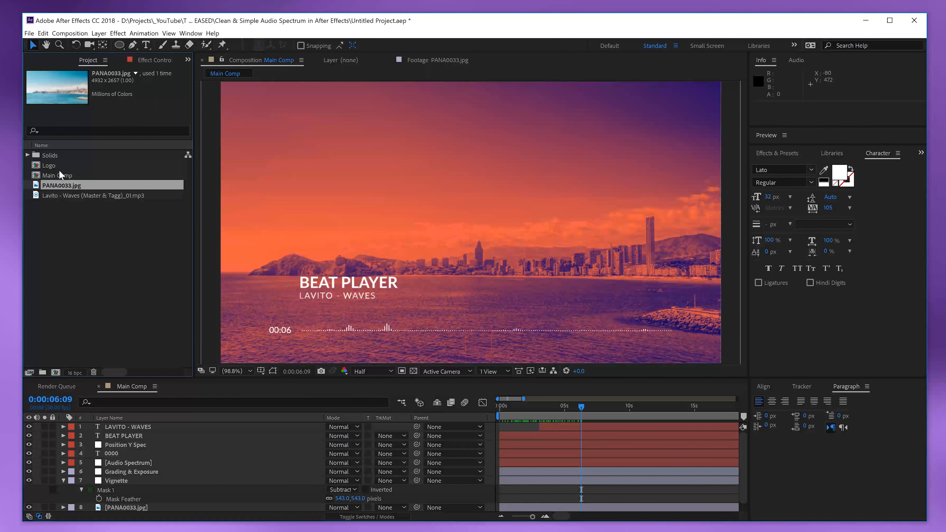
left_click_drag(50, 167, 464, 212)
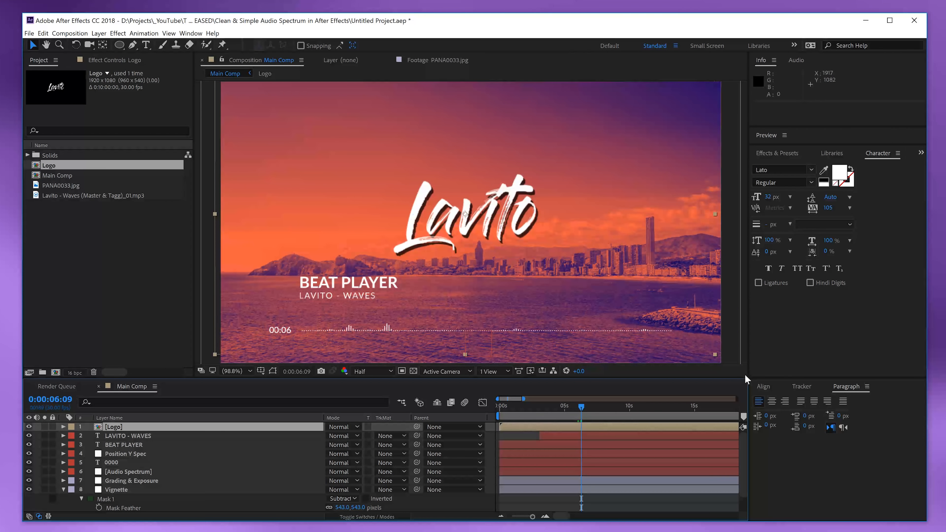
left_click(763, 387)
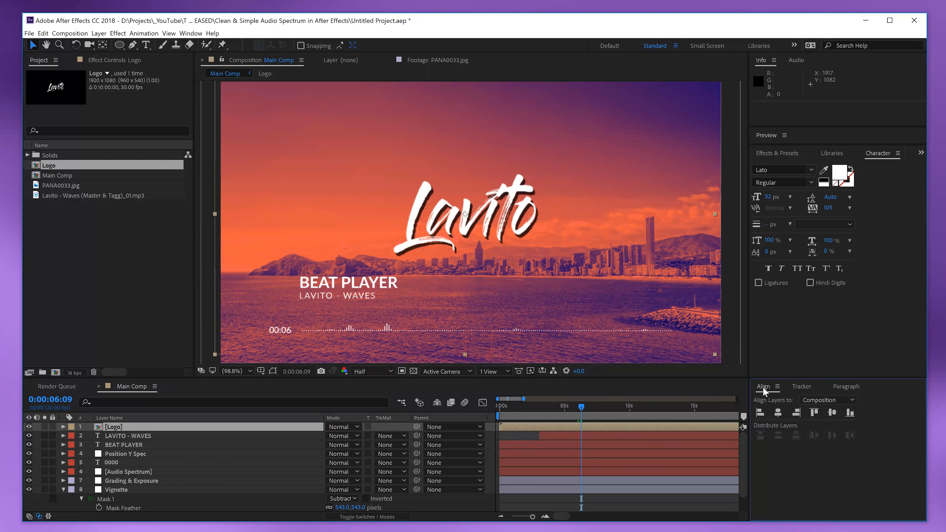
left_click(777, 412)
left_click(832, 413)
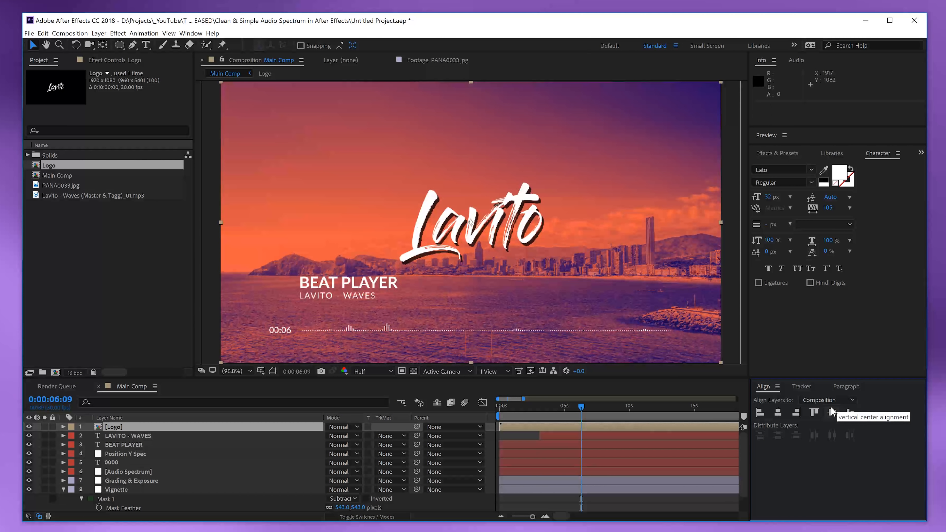
Keyframe the Logo layer's Position at 960, 816 at the composition start and move the current time to 0:00:02:03.
key("p")
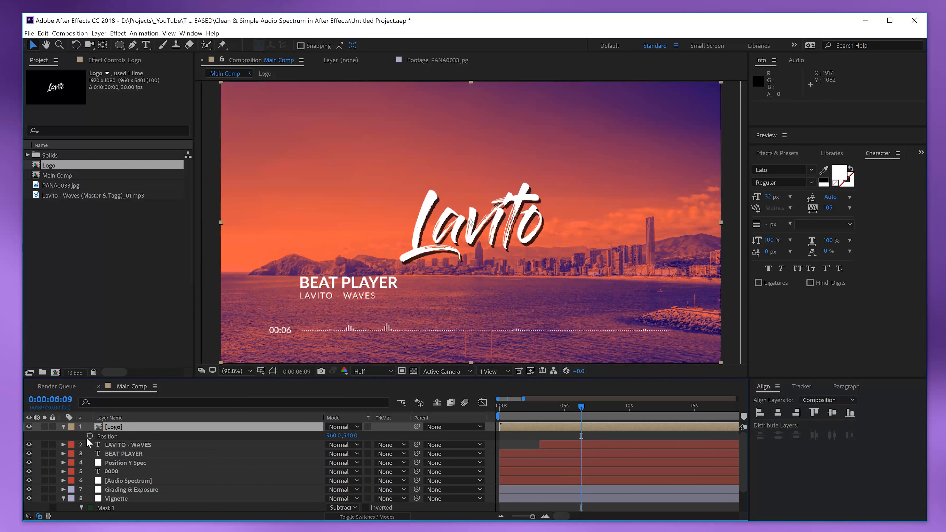
left_click(90, 435)
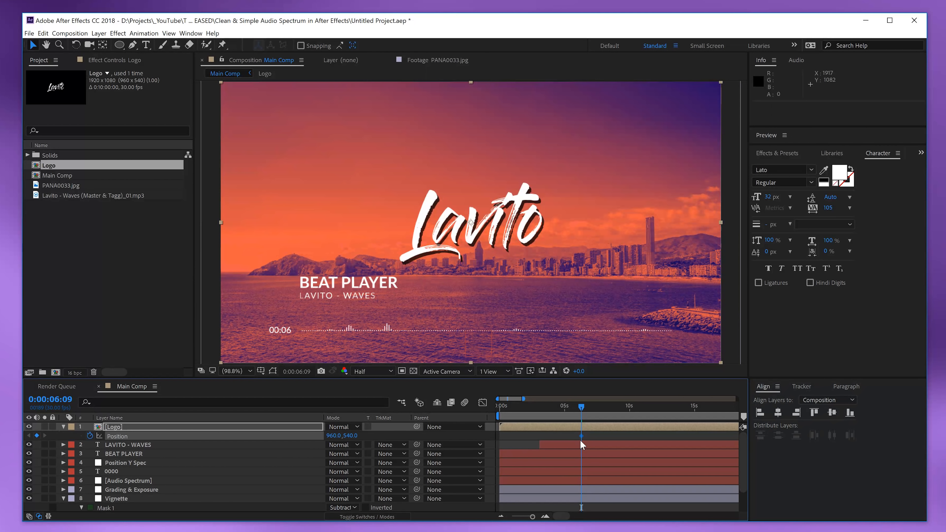
left_click_drag(581, 435, 514, 441)
key("Home")
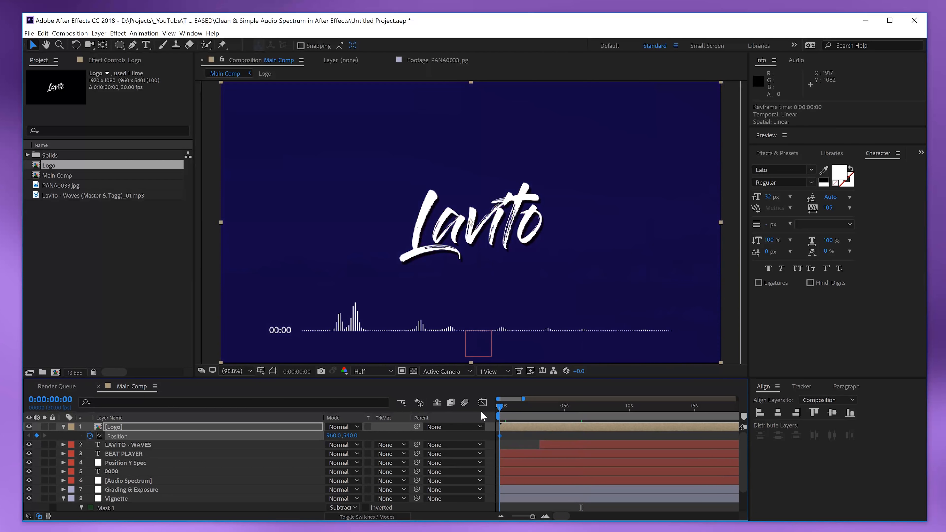
left_click_drag(353, 435, 494, 437)
left_click_drag(512, 407, 526, 421)
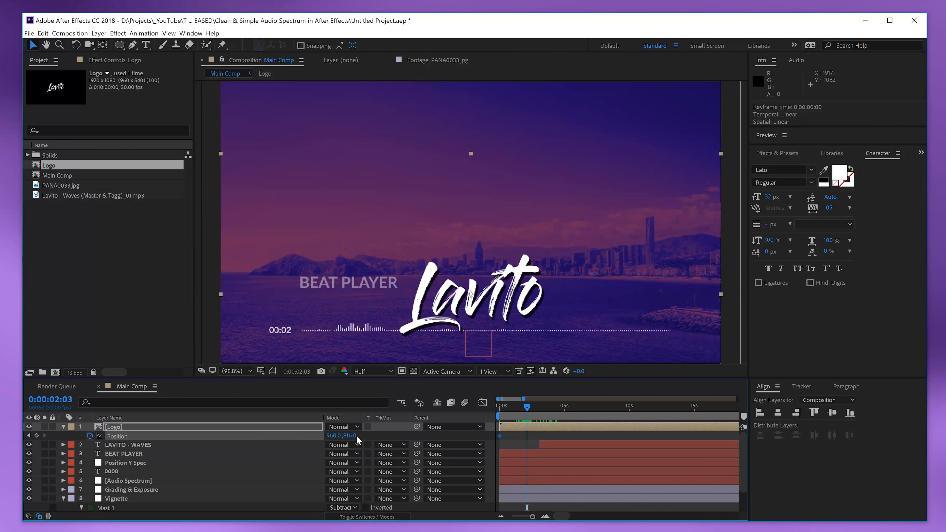
Reset the Logo layer's Position to 960, 540 at 0:00:02:03 and nudge its position at the composition start to 951.9, 816.
right_click(279, 436)
left_click(306, 490)
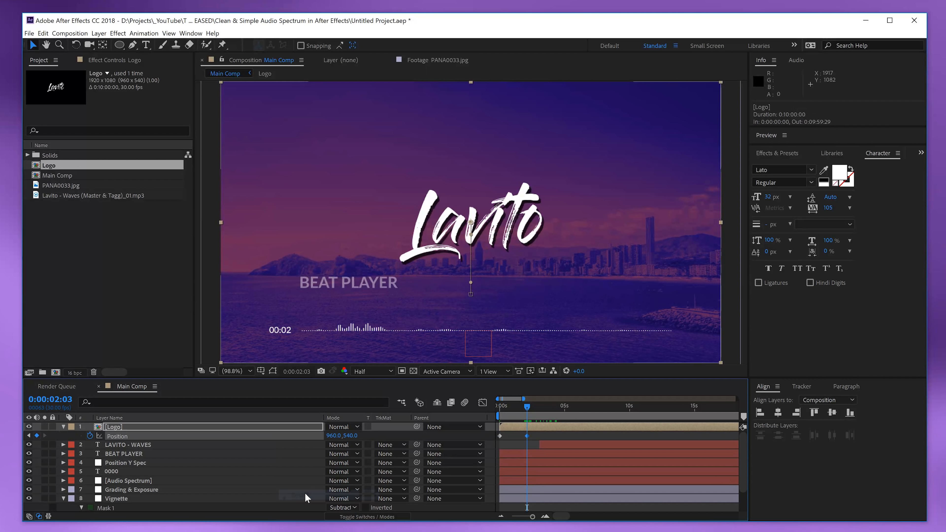
left_click_drag(527, 411, 487, 422)
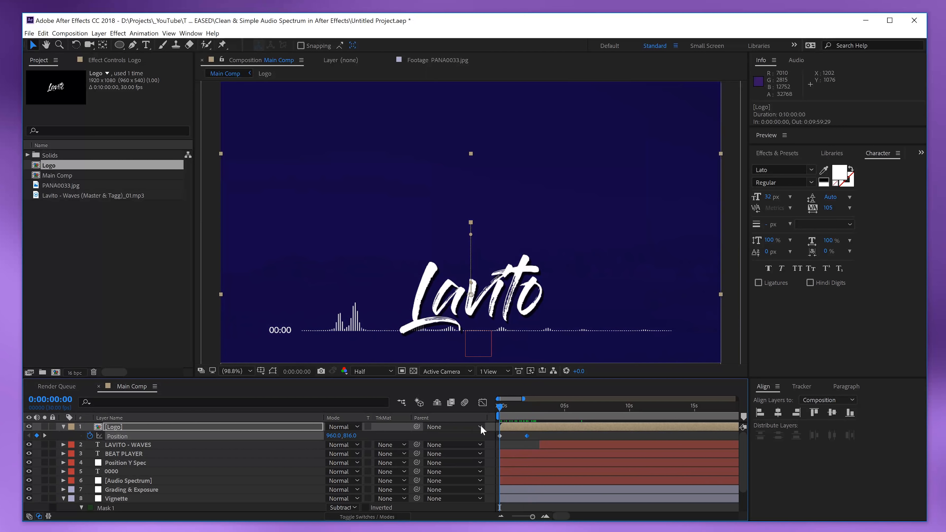
left_click_drag(502, 309, 503, 303)
Keyframe the Logo layer's Opacity at 100% at 0:00:02:22 and at 0% at the composition start.
left_click_drag(502, 405, 536, 407)
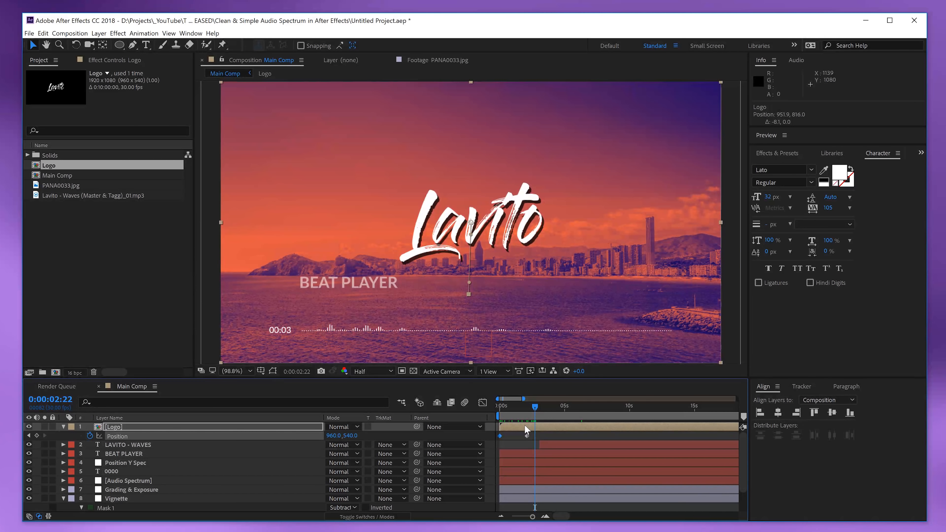
key("t")
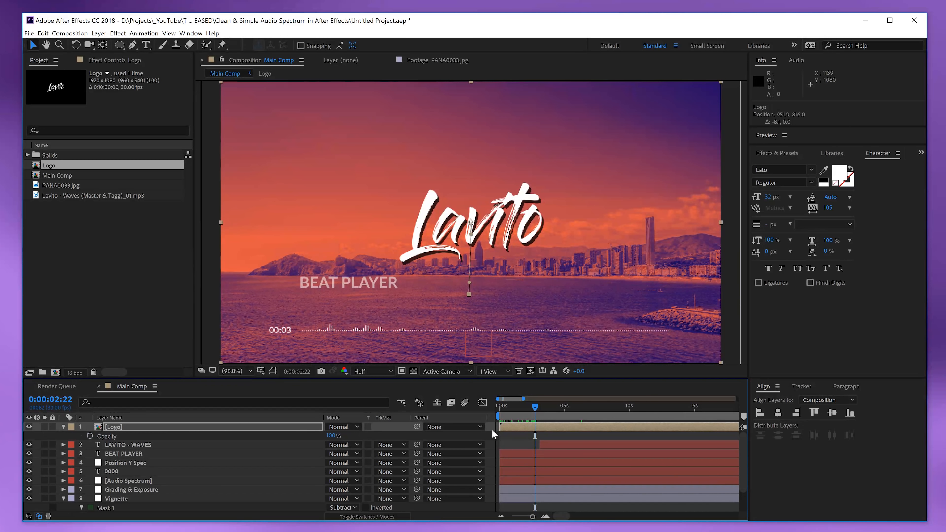
left_click(89, 436)
key("Home")
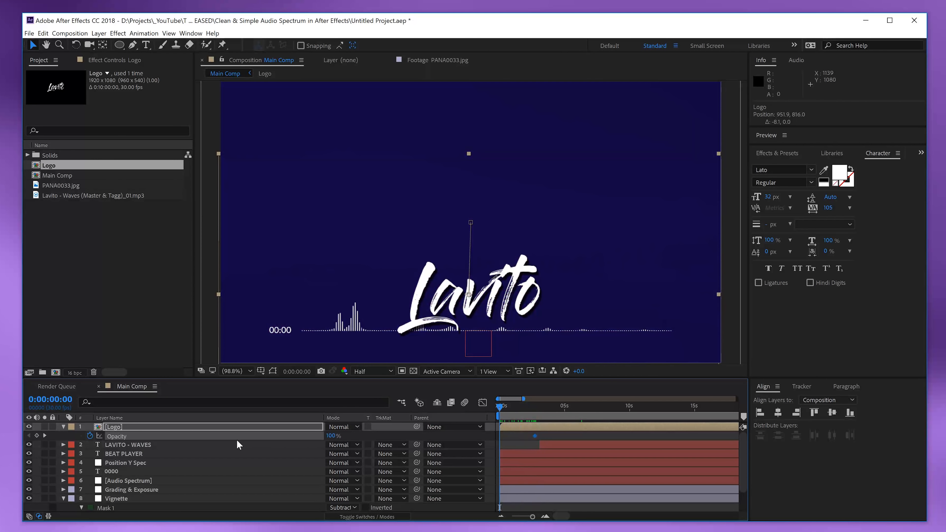
left_click(330, 436)
type("0")
key("Return")
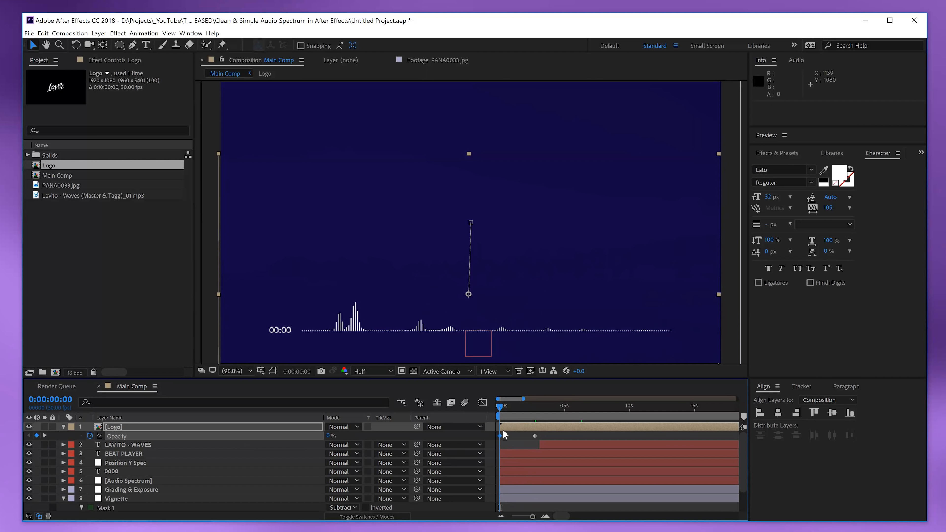
Align the Logo's ending Opacity keyframe with its Position keyframe at 0:00:02:03 and apply Easy Ease to both.
key("shift+p")
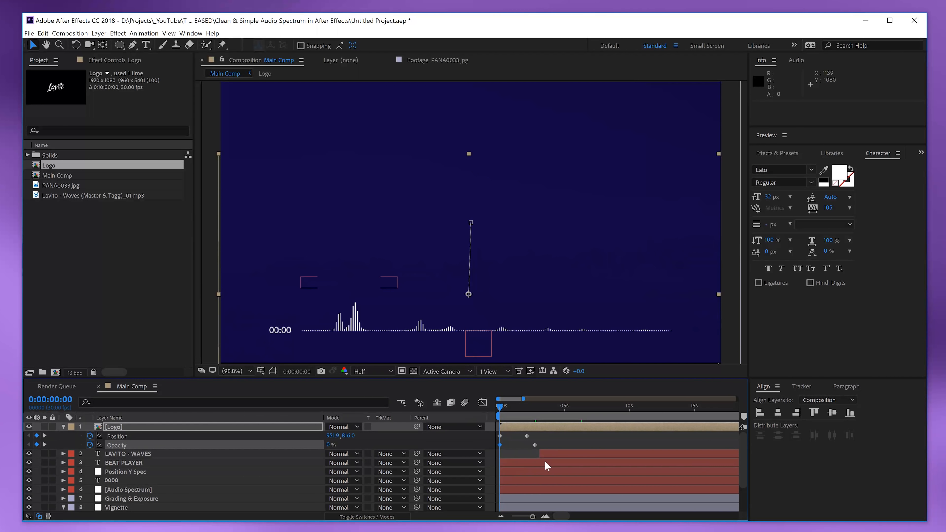
left_click_drag(534, 444, 533, 431)
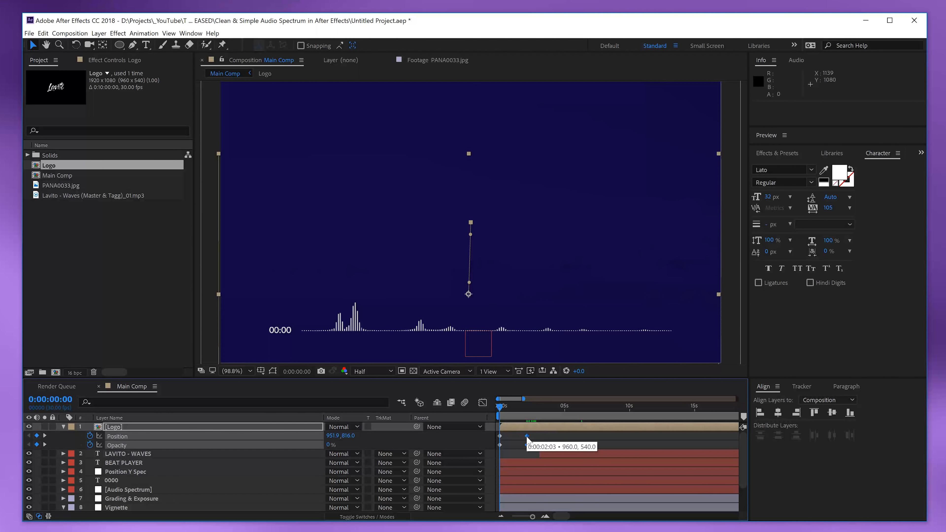
right_click(526, 440)
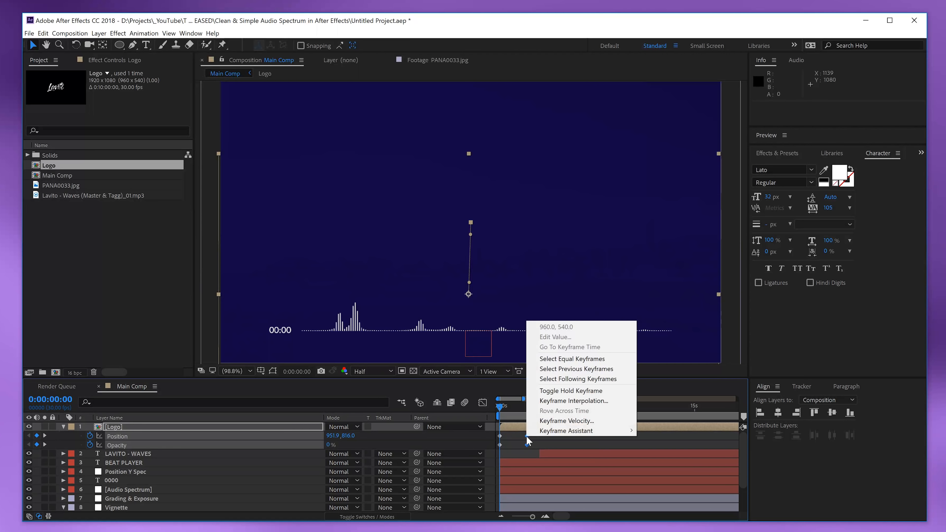
mouse_move(555, 430)
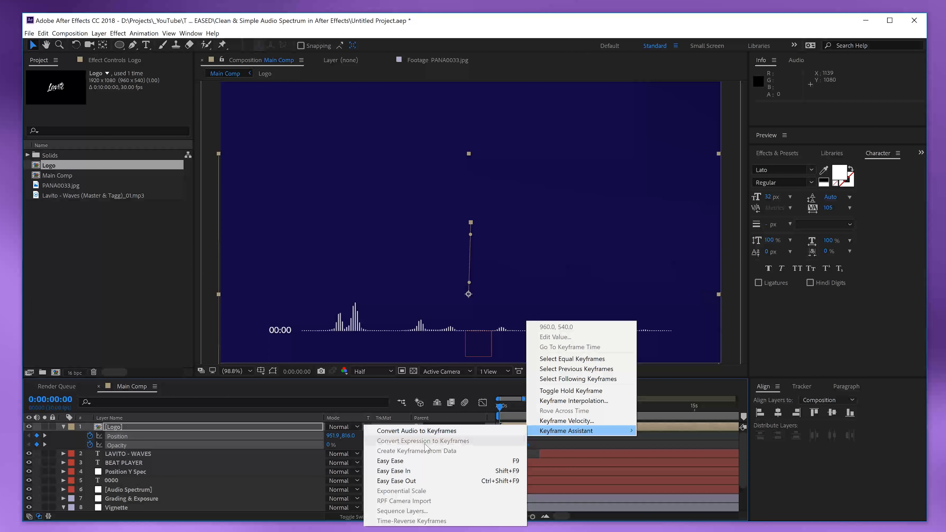
left_click(413, 463)
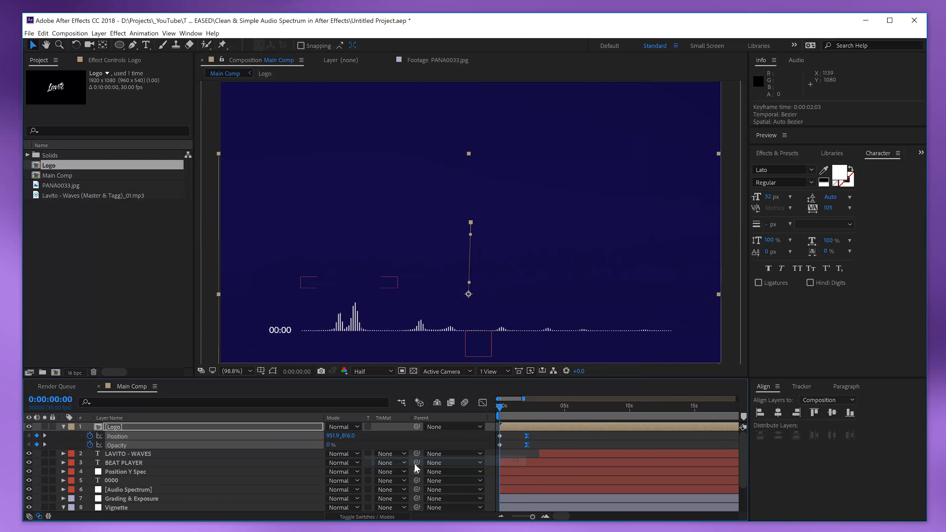
Lengthen the incoming ease of the Logo's ending Position and Opacity keyframes in the speed graph so the motion starts fast and slows down.
left_click(482, 403)
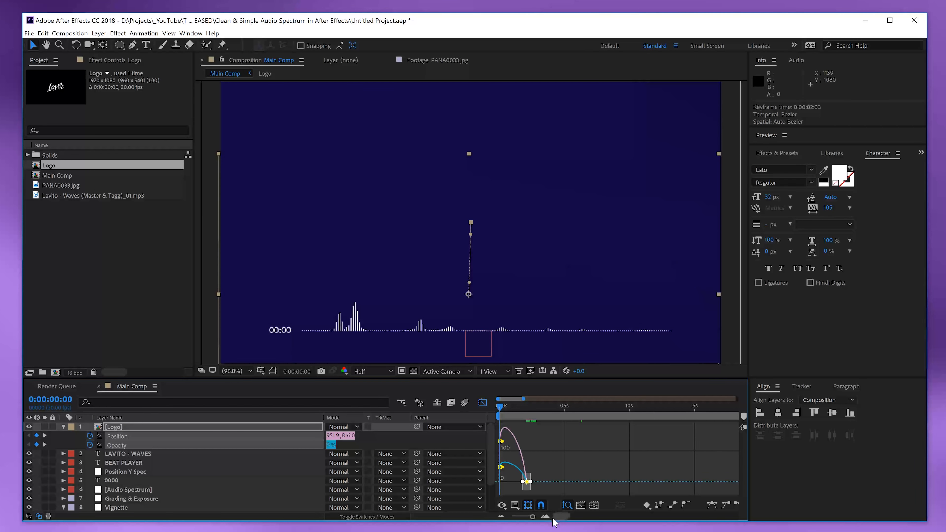
left_click(545, 516)
left_click(545, 516)
left_click(515, 504)
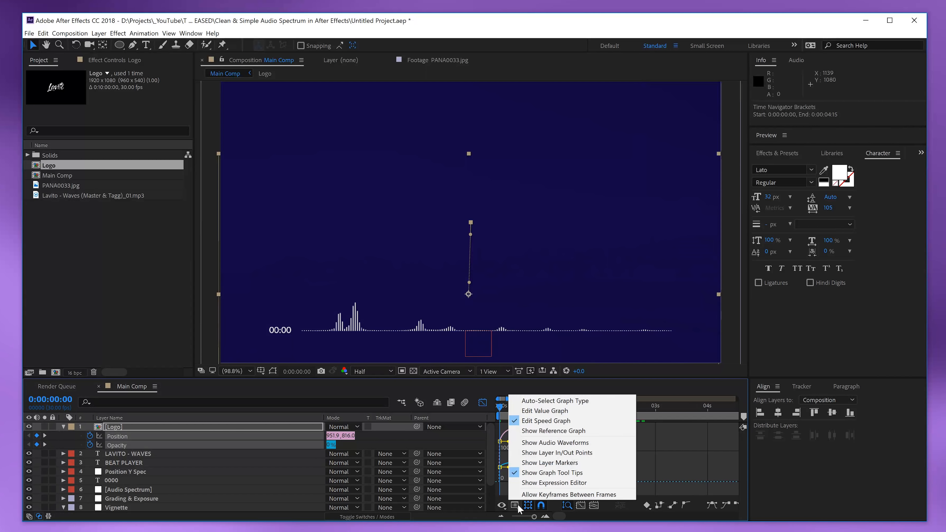
left_click(555, 425)
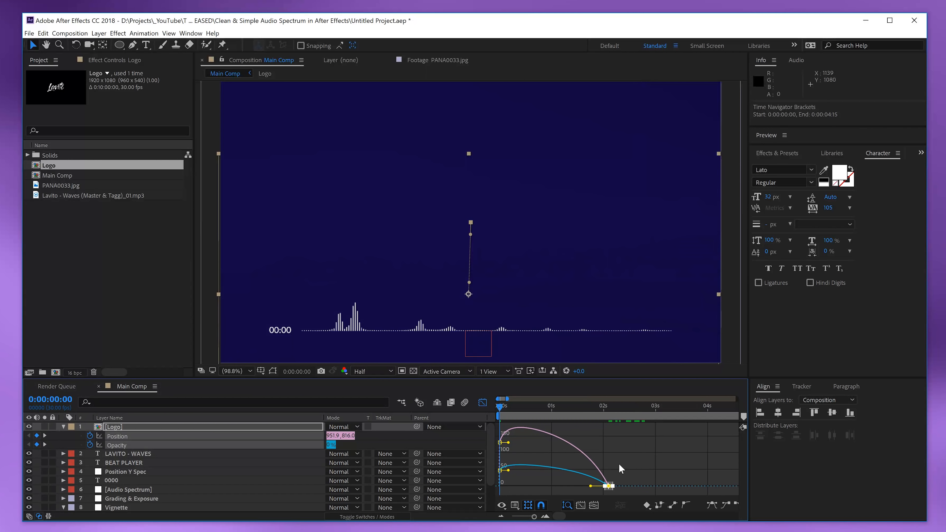
left_click_drag(588, 486, 555, 488)
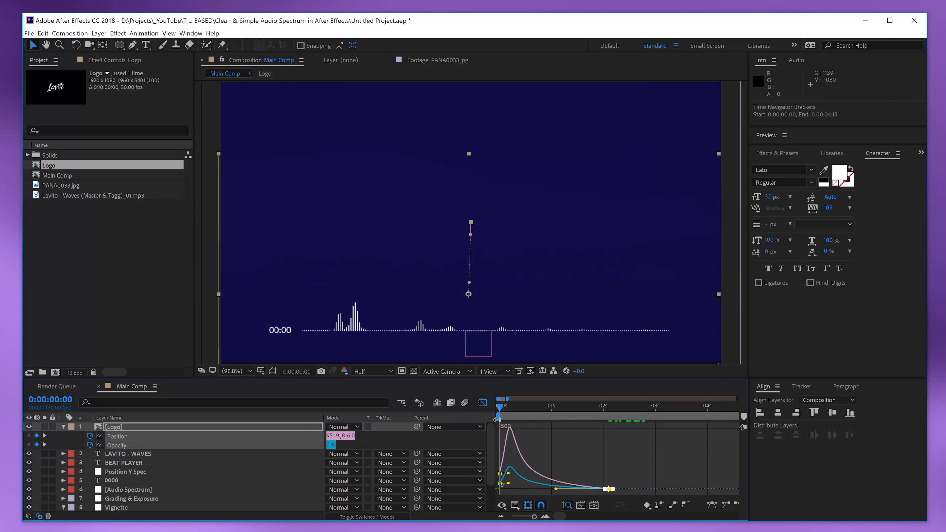
left_click(482, 402)
Move the Logo's ending Position and Opacity keyframes to about 1 second, preview the animation and collapse the layer.
key("space")
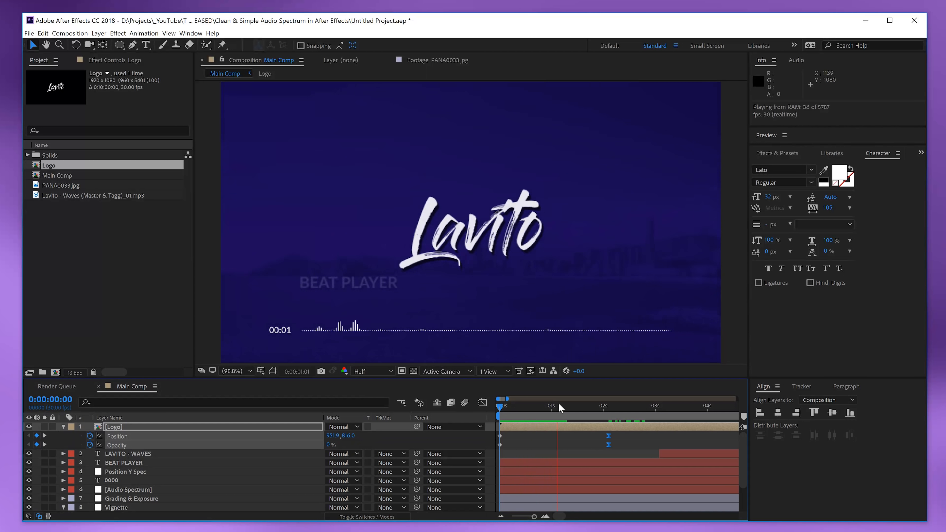
key("space")
left_click_drag(612, 438, 556, 447)
key("space")
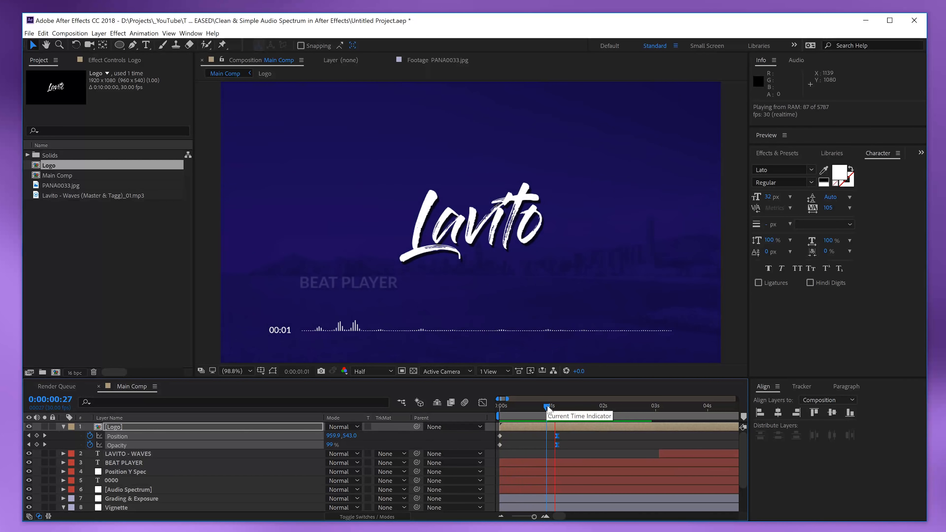
key("space")
left_click(63, 426)
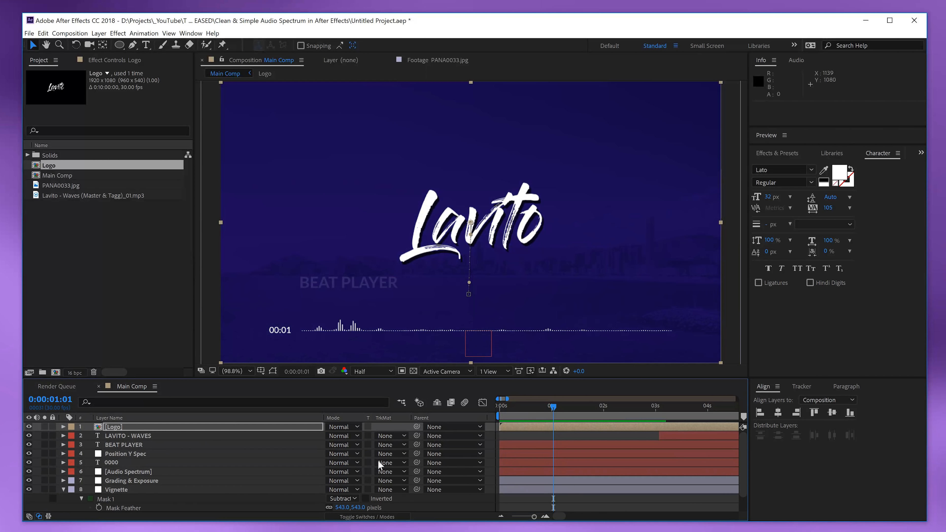
Preview the scene from about 1 second and collapse the Vignette layer's properties.
left_click(447, 503)
left_click(119, 481)
key("ctrl+a")
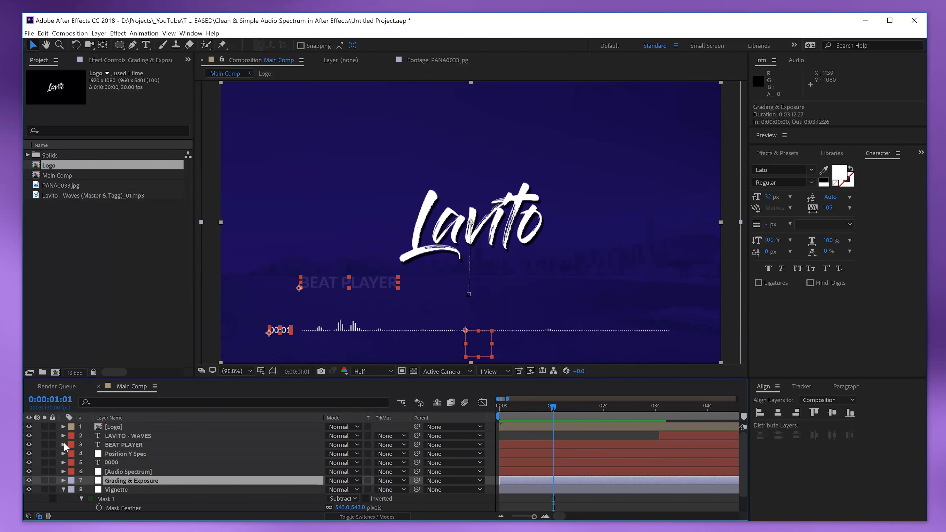
left_click(521, 503)
key("space")
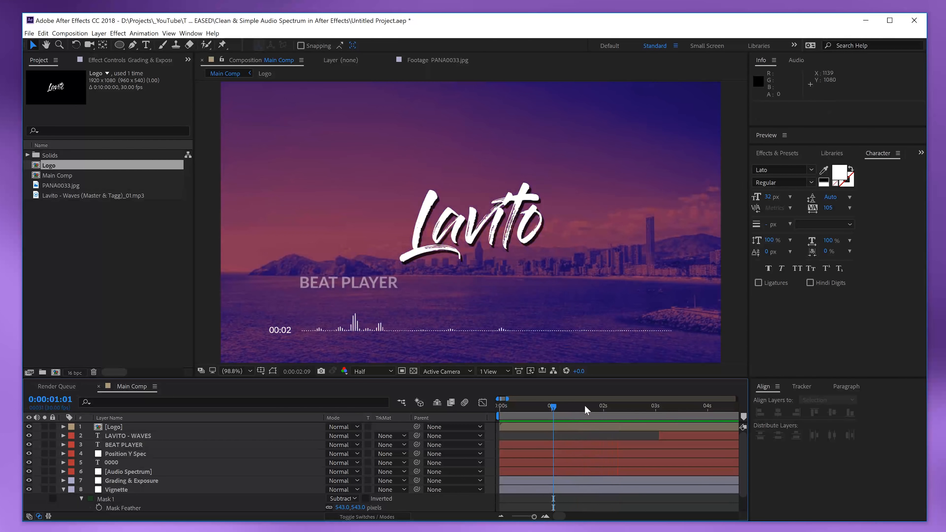
left_click(585, 405)
scroll(577, 471, "down", 1)
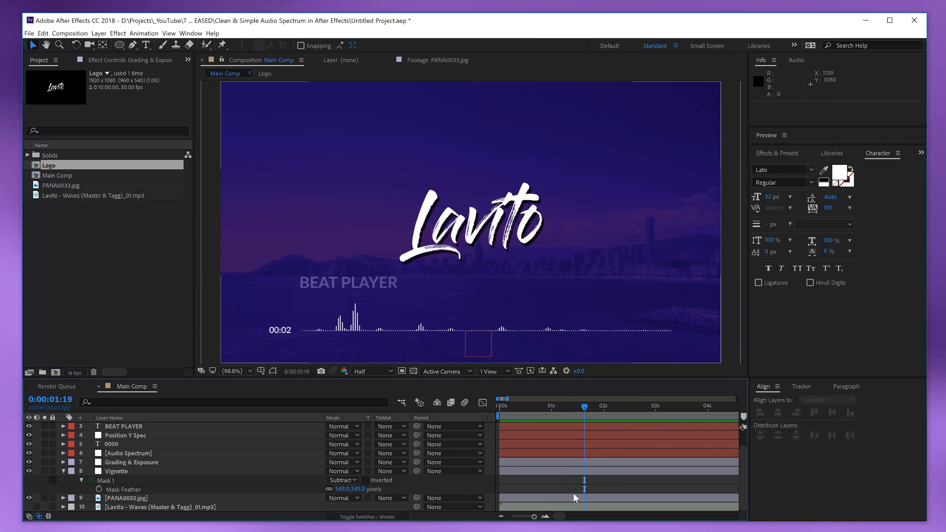
left_click(579, 471)
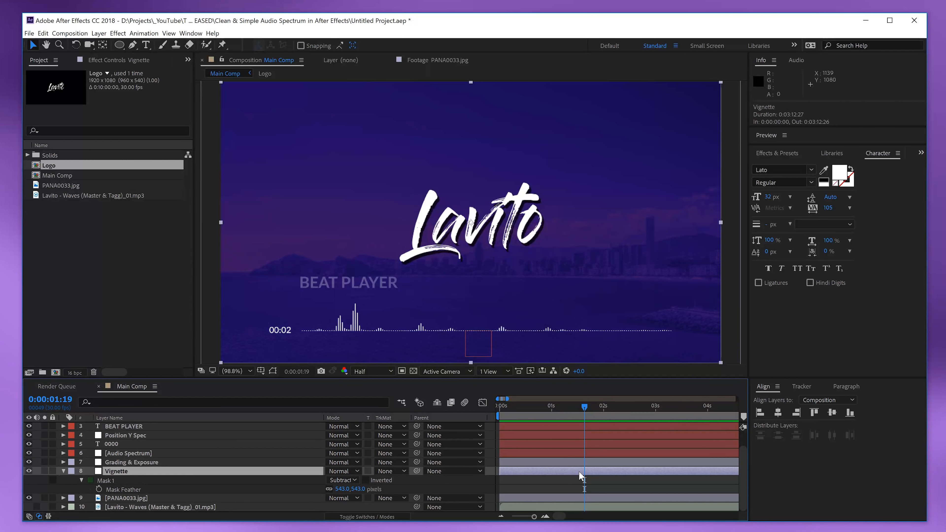
key("u")
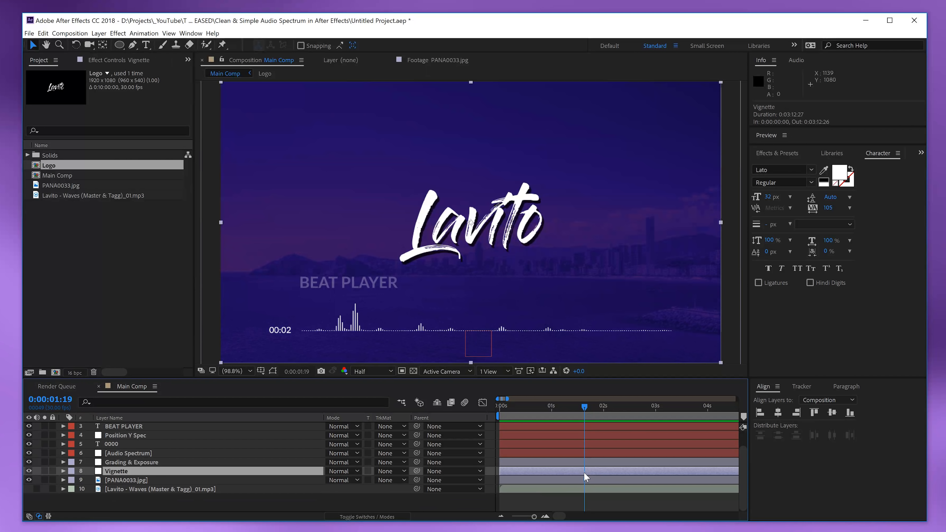
Shift all Exposure keyframes after the first on Grading & Exposure earlier, so that group starts at 0:00:01:10, and preview it.
left_click(581, 462)
key("u")
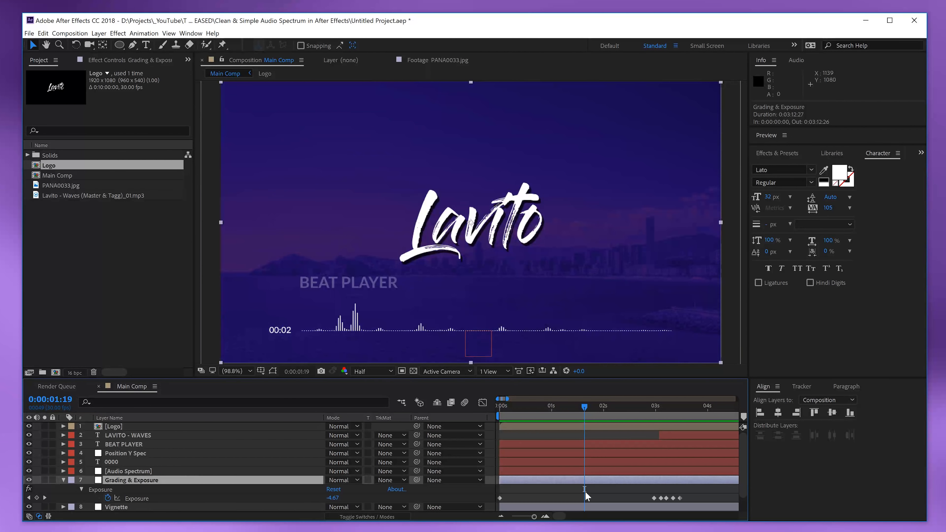
left_click_drag(638, 495, 595, 502)
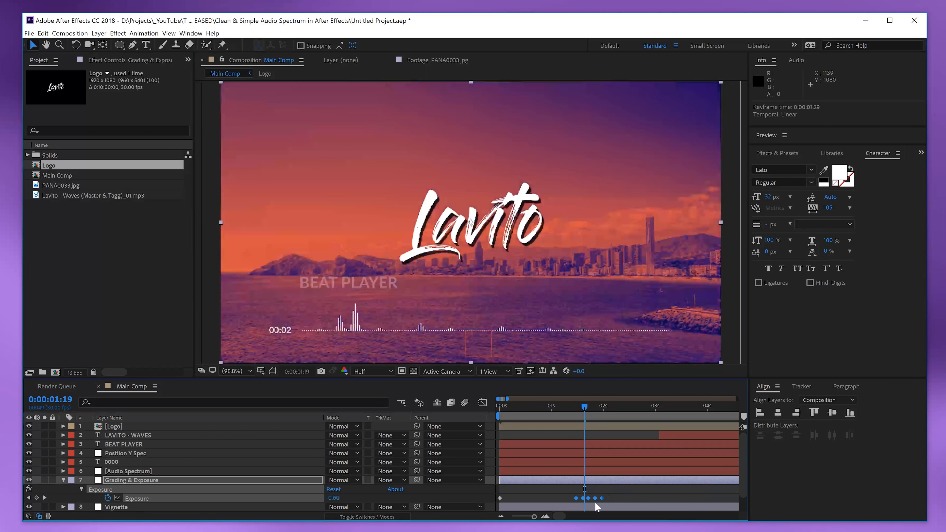
left_click(621, 494)
key("space")
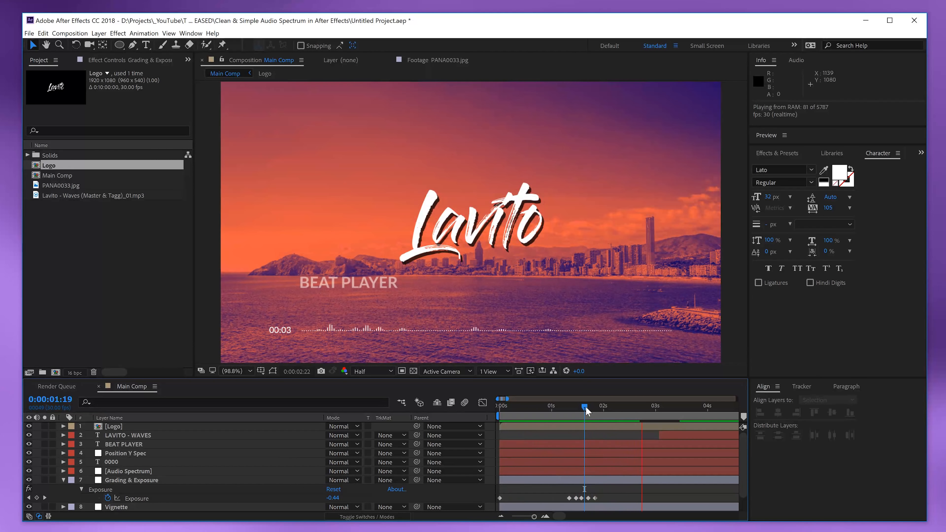
Set the Exposure keyframe at 0:00:01:17 to 0 and lower the Exposure value of the keyframe at 0:00:01:10.
left_click(585, 406)
left_click_drag(585, 406, 582, 429)
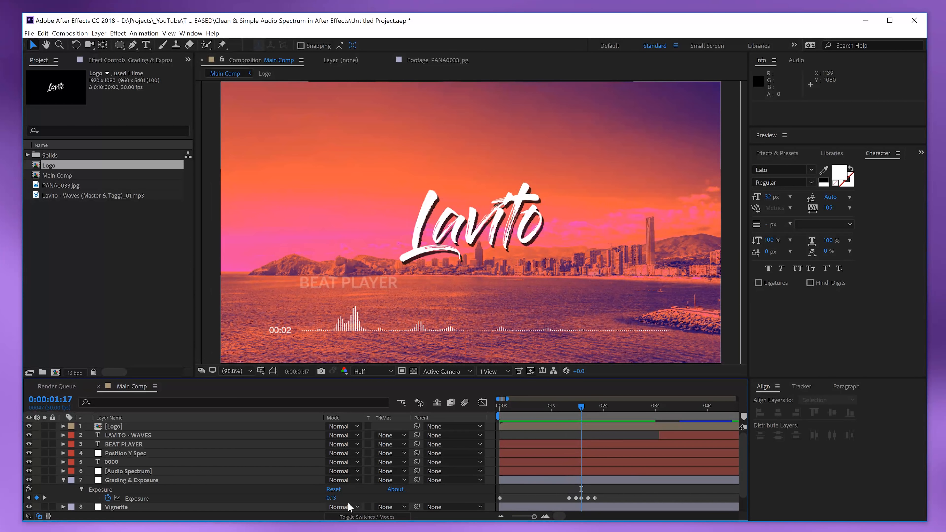
left_click(331, 498)
type("00")
key("Return")
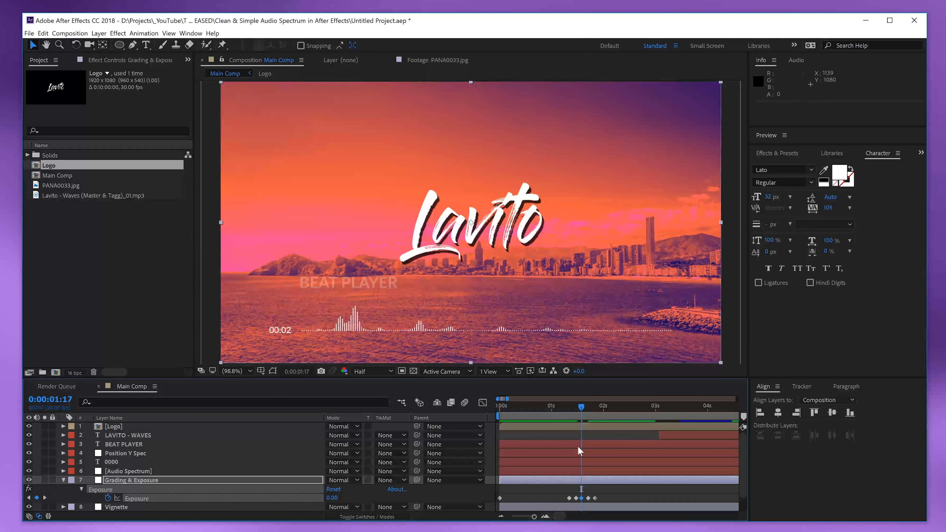
left_click_drag(336, 498, 331, 498)
left_click_drag(580, 413, 569, 420)
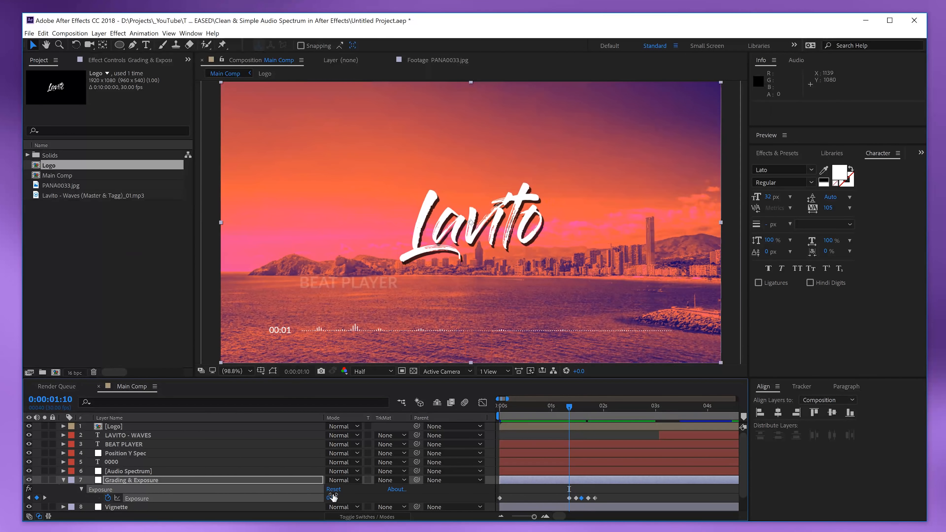
left_click_drag(332, 498, 320, 497)
Shift the LAVITO - WAVES layer to start just after 0:00:02:01 and reveal the keyframes of both text layers.
left_click_drag(569, 407, 605, 411)
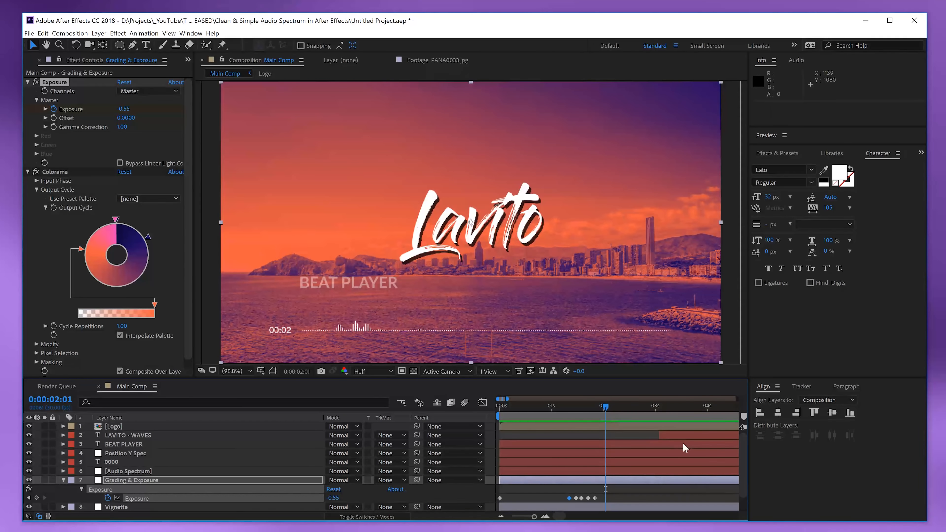
left_click_drag(665, 436, 618, 440)
left_click(616, 443, "ctrl")
key("u")
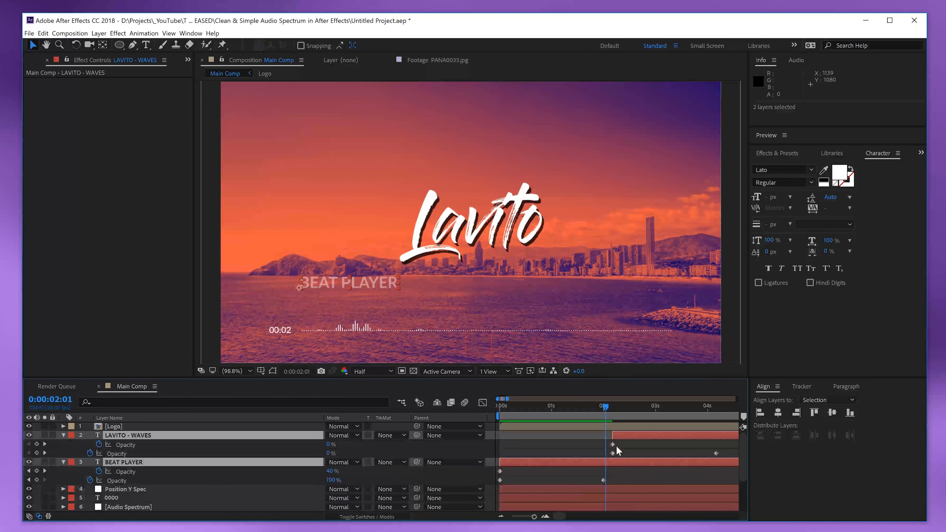
key("minus")
key("minus")
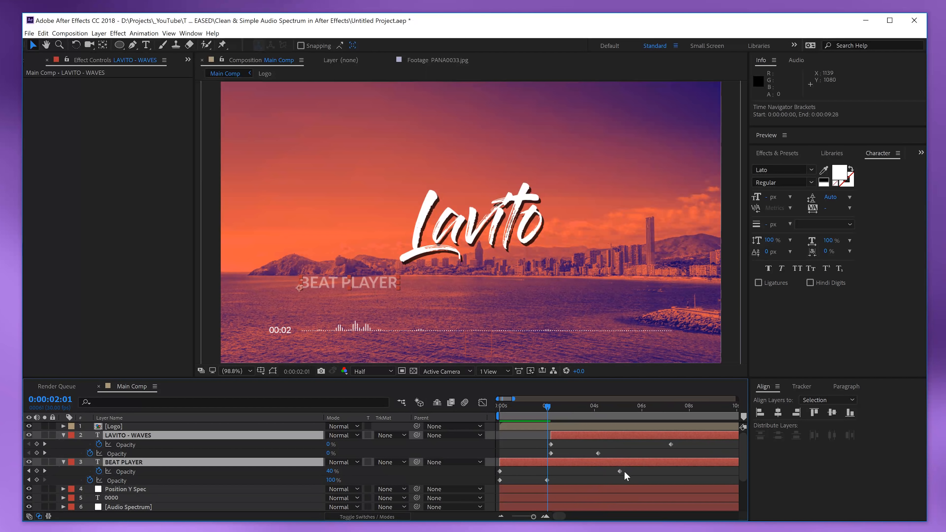
Proportionally compress the Opacity keyframes of BEAT PLAYER to end at about 3.5 seconds and LAVITO - WAVES at about 5.6 seconds, and preview.
left_click_drag(636, 469, 480, 486)
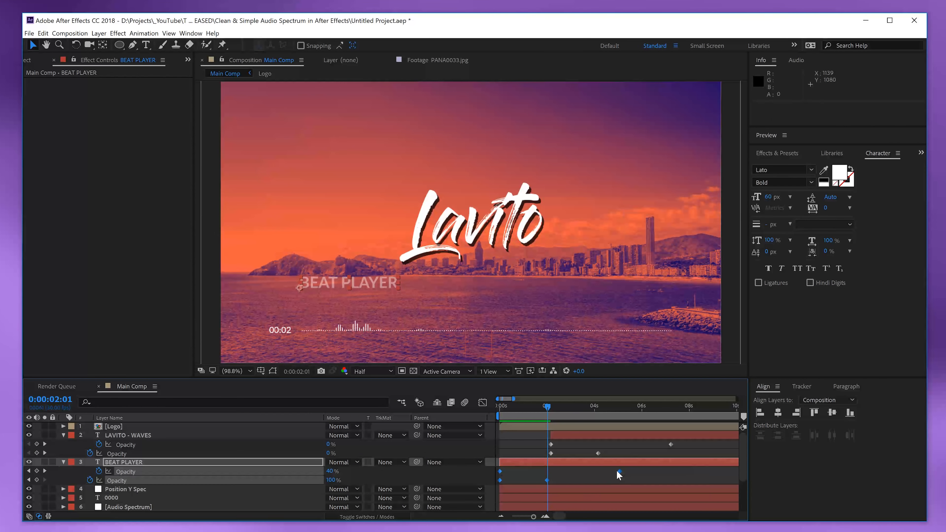
left_click_drag(617, 472, 583, 471)
left_click_drag(687, 442, 523, 457)
left_click_drag(670, 444, 631, 450)
key("space")
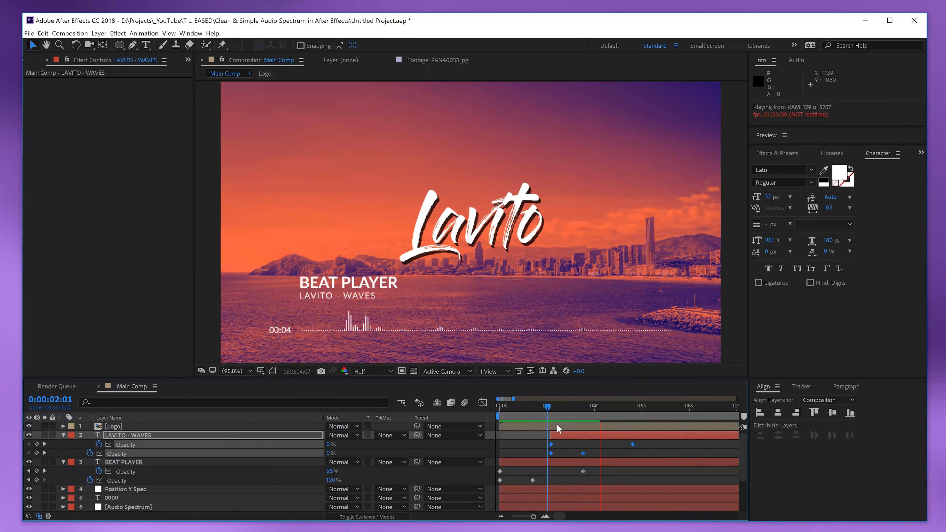
left_click(599, 411)
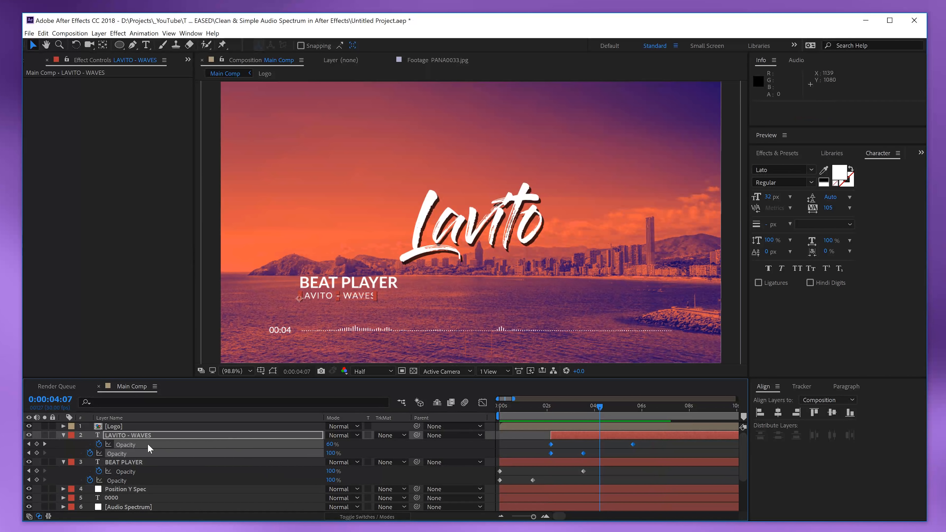
Move the LAVITO - WAVES and BEAT PLAYER text layers together straight down by about 53 px, closer to the spectrum, and check a later frame.
left_click(152, 438)
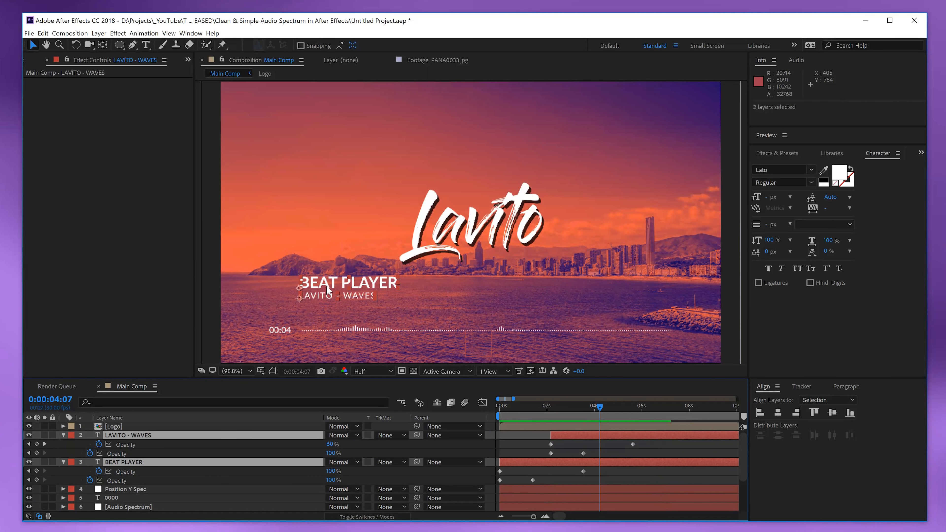
left_click_drag(334, 294, 334, 308)
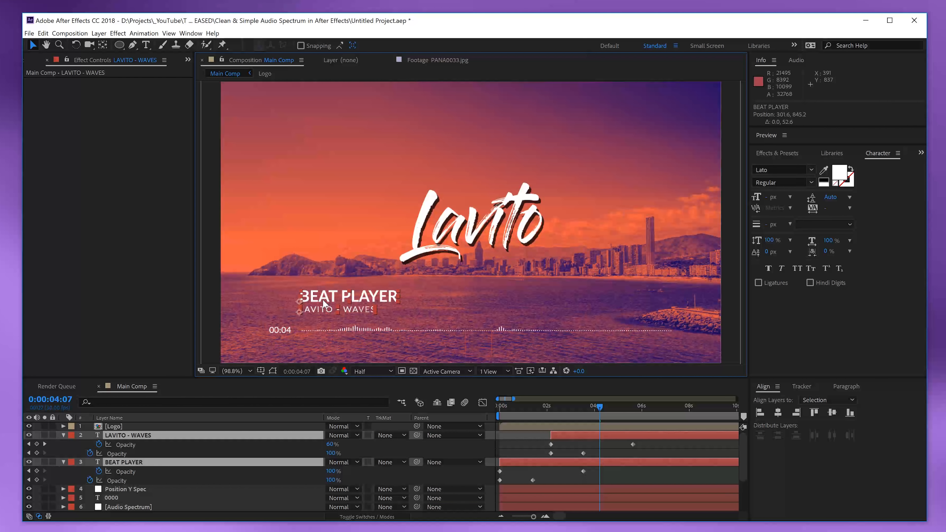
left_click(523, 451)
left_click_drag(611, 410, 637, 427)
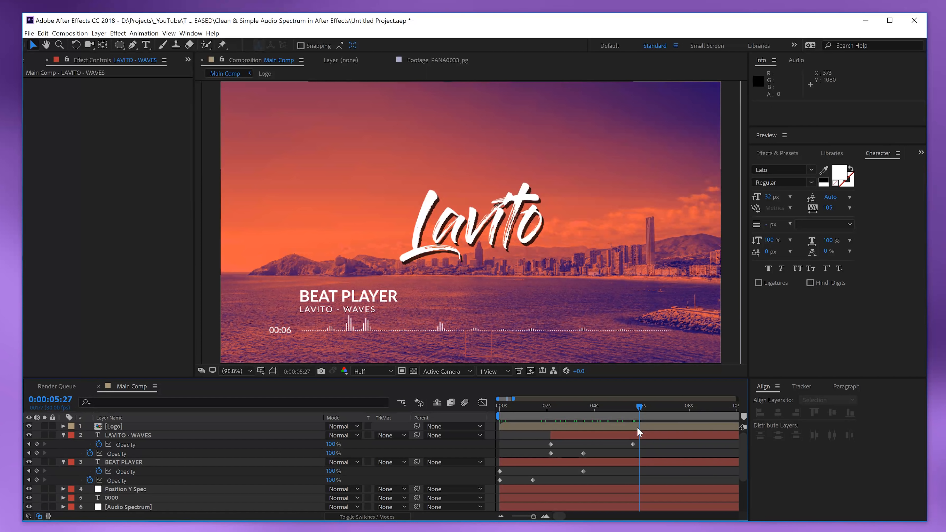
Create a white 1920 x 1080 solid named Stroke and apply the Generate > Stroke effect to it.
left_click(99, 33)
mouse_move(101, 43)
left_click(209, 54)
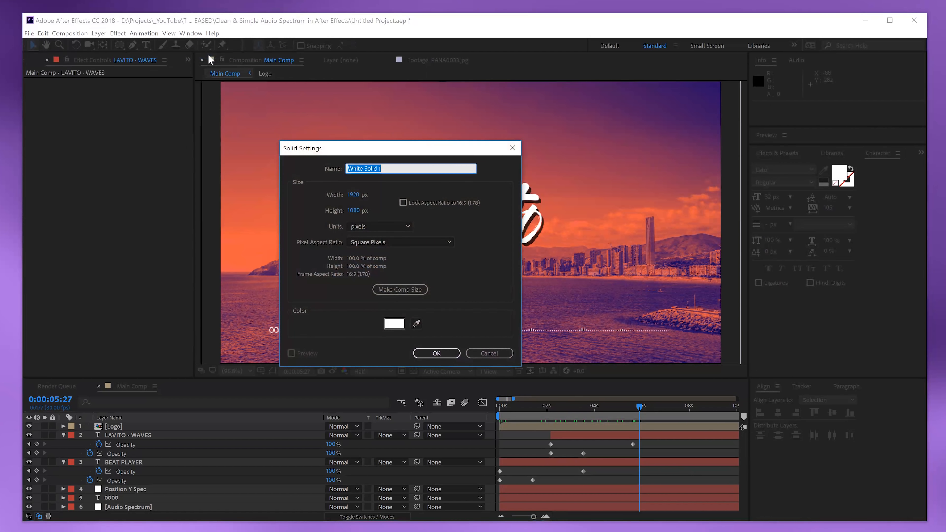
type("Stroke")
key("Return")
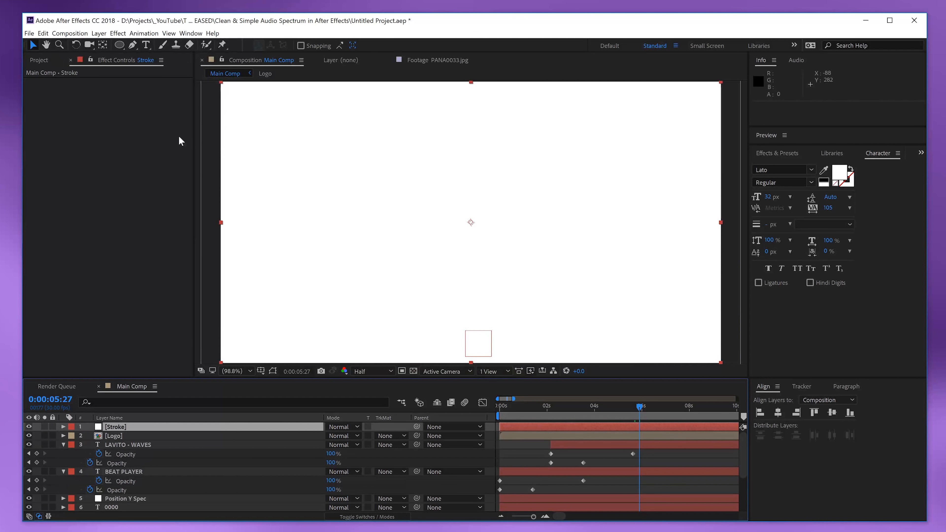
left_click(772, 153)
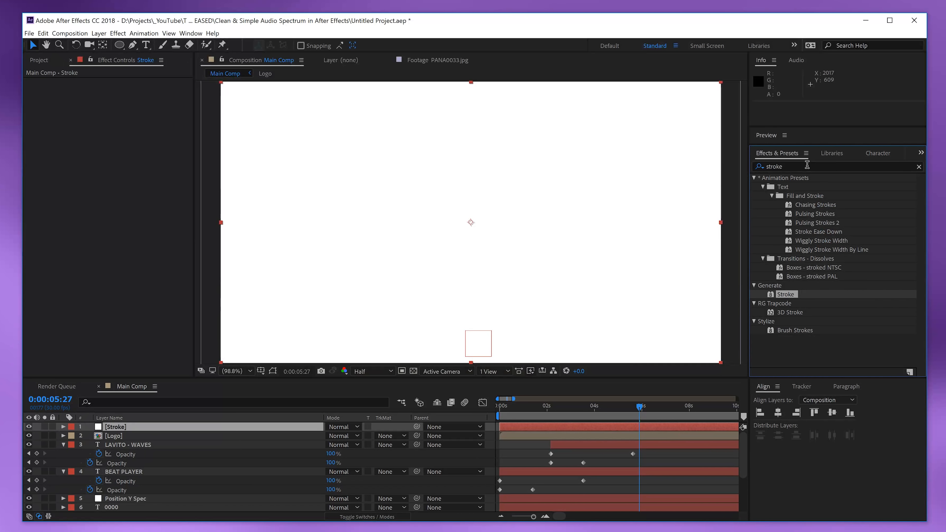
mouse_move(786, 297)
left_mouse_down()
mouse_move(566, 275)
mouse_move(564, 298)
left_mouse_up()
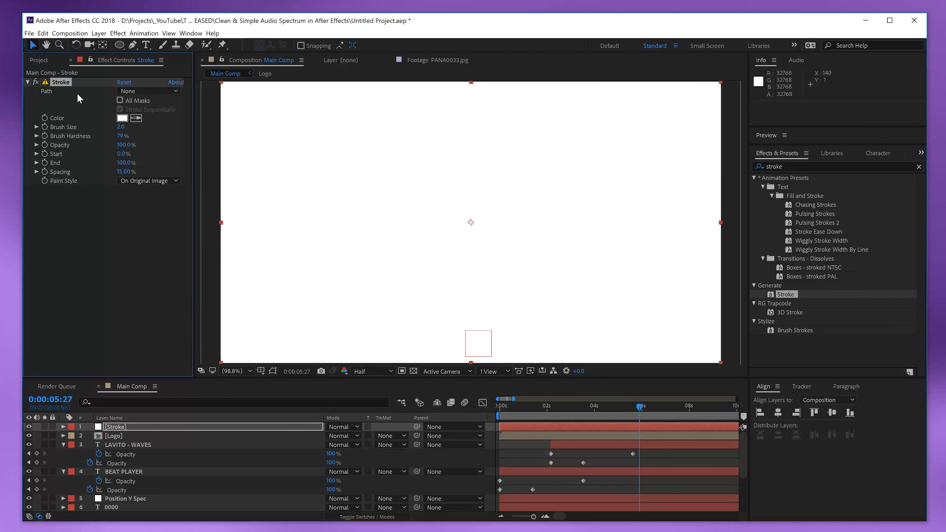
Hide the Stroke solid, draw a straight two-point mask along the full spectrum baseline, and set the effect's Path to Mask 1.
left_click(29, 427)
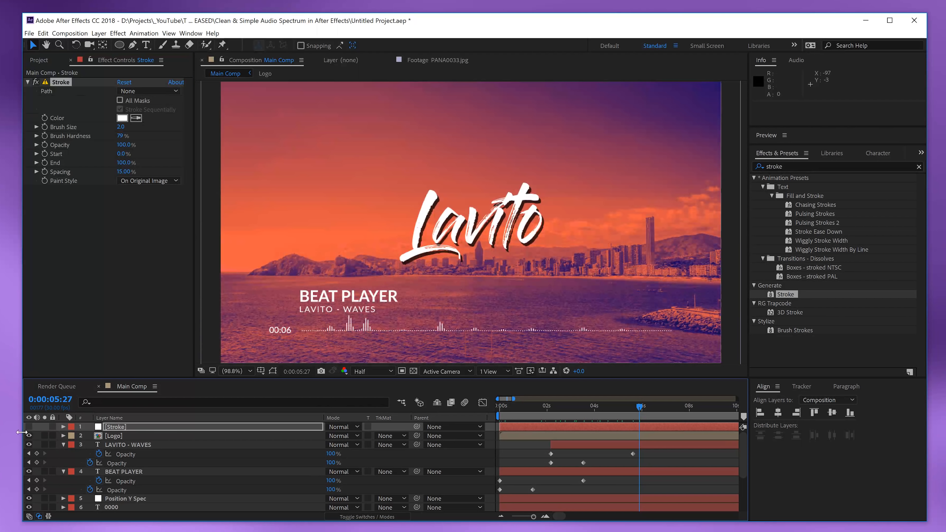
left_click(132, 45)
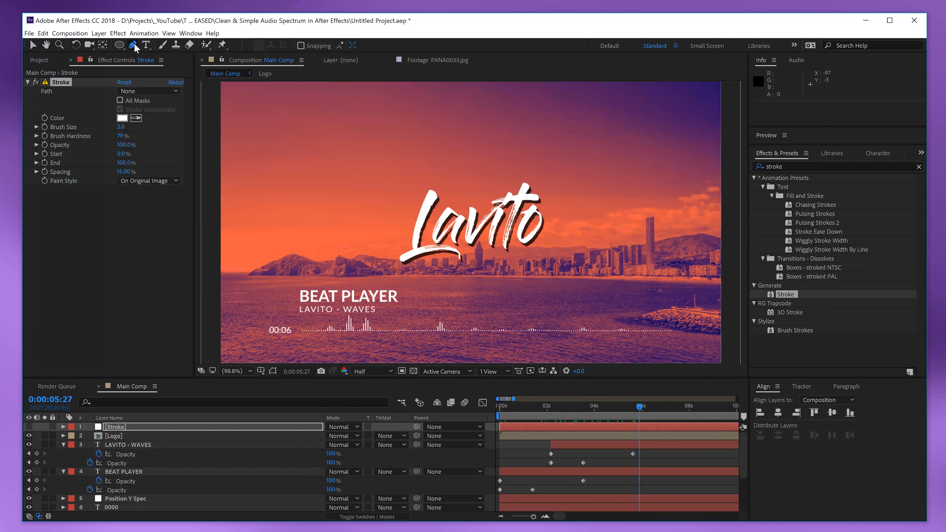
left_click(301, 331)
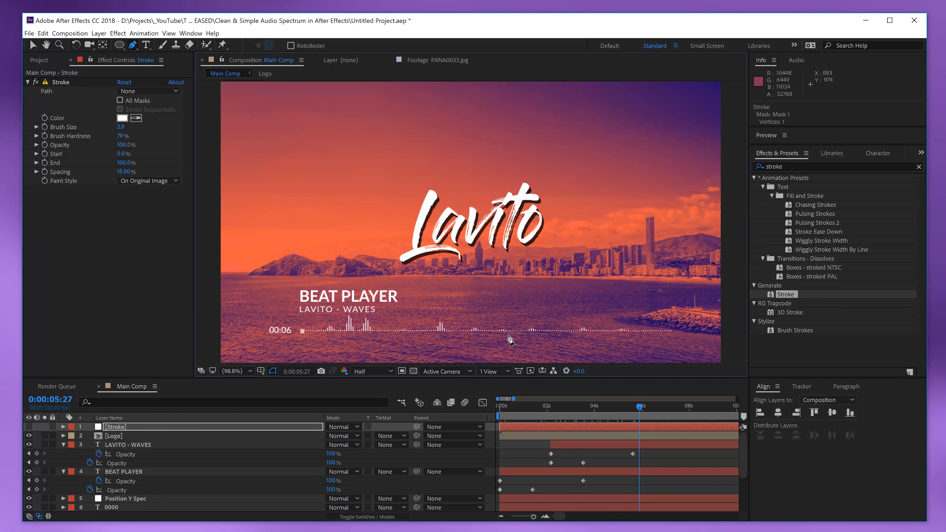
left_click(671, 331)
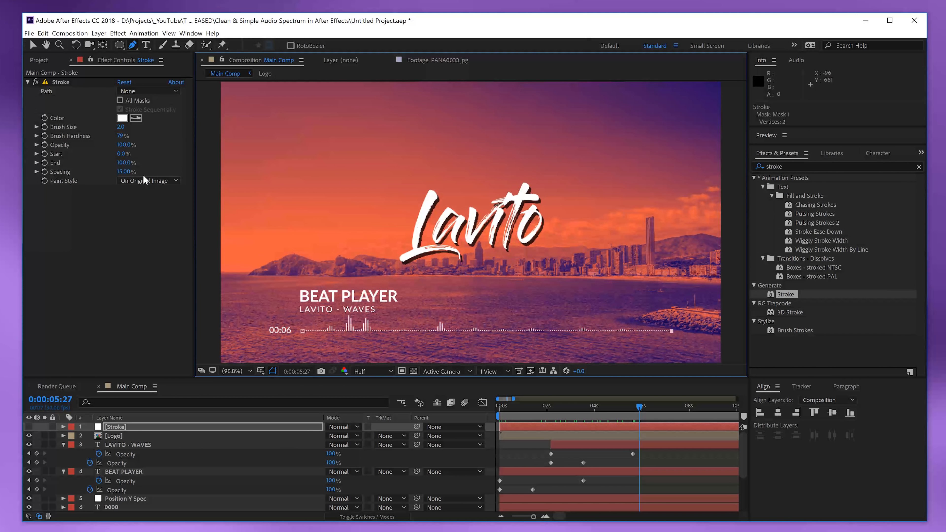
left_click(123, 91)
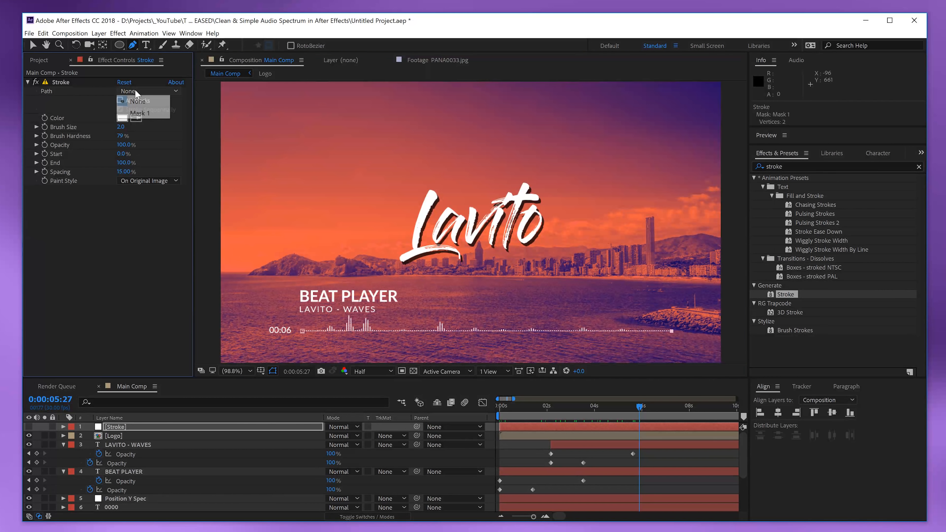
left_click(140, 113)
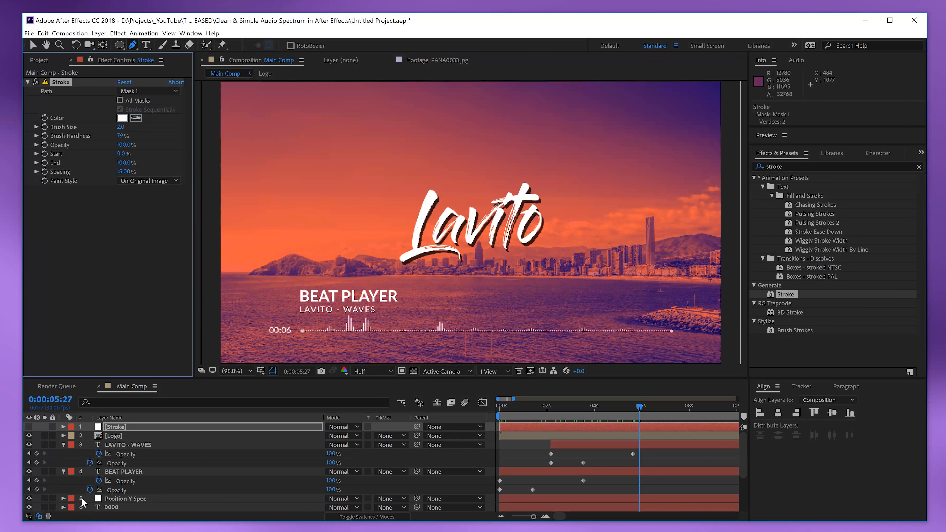
Show and solo the Stroke layer, set its Paint Style to On Transparent, and hide the mask outlines in the viewer.
left_click(29, 426)
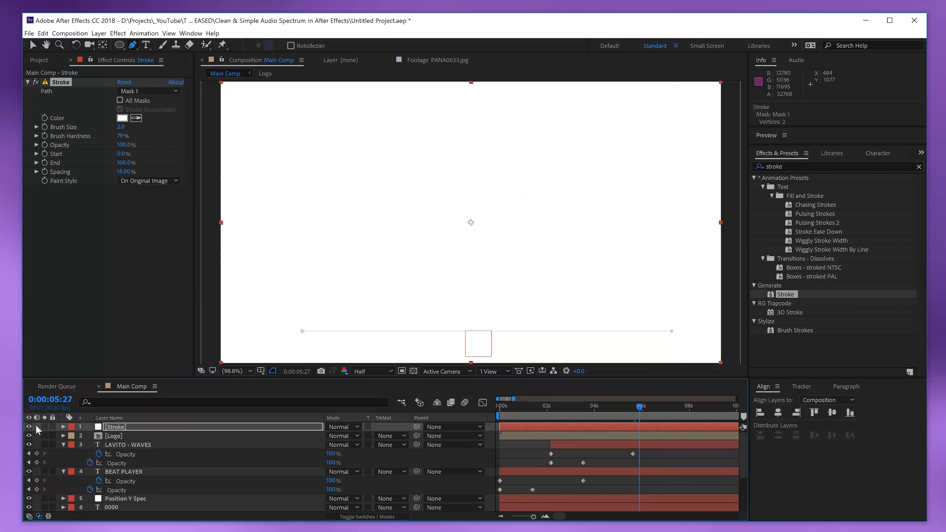
left_click(44, 426)
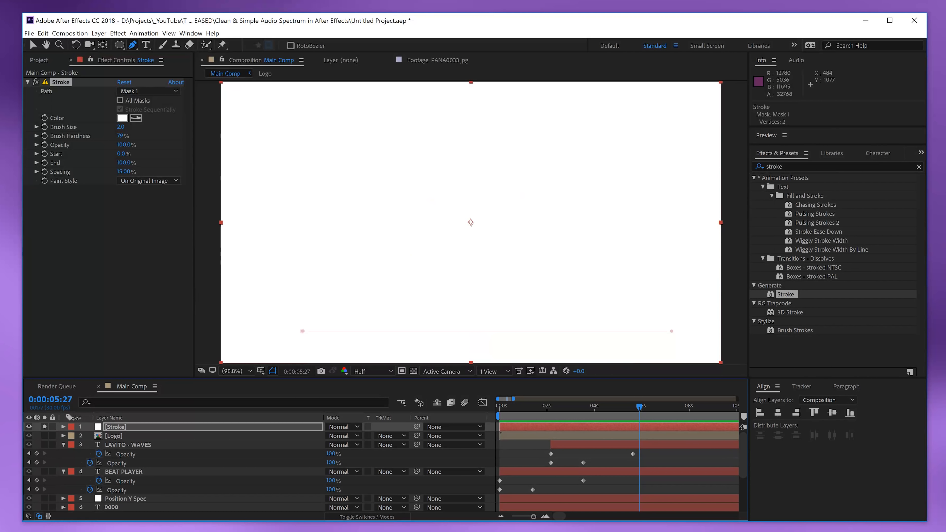
left_click(148, 181)
left_click(143, 201)
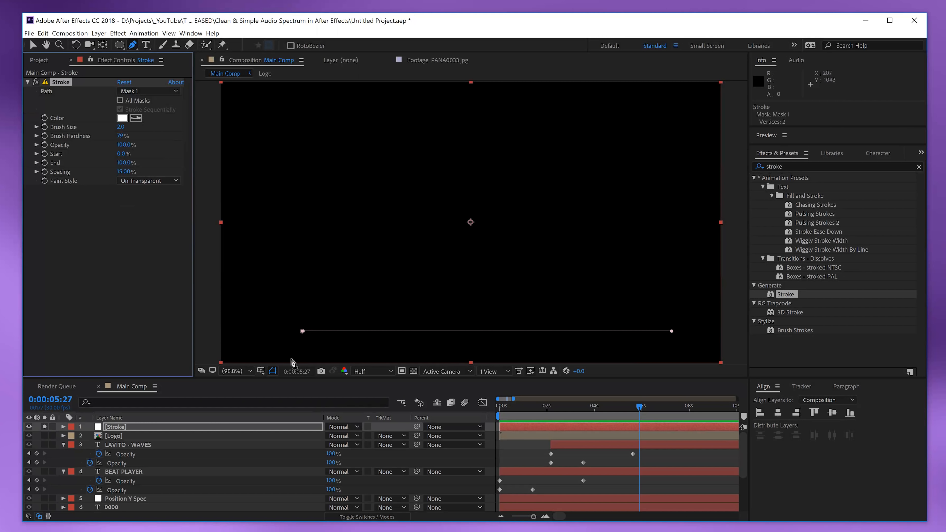
left_click(272, 370)
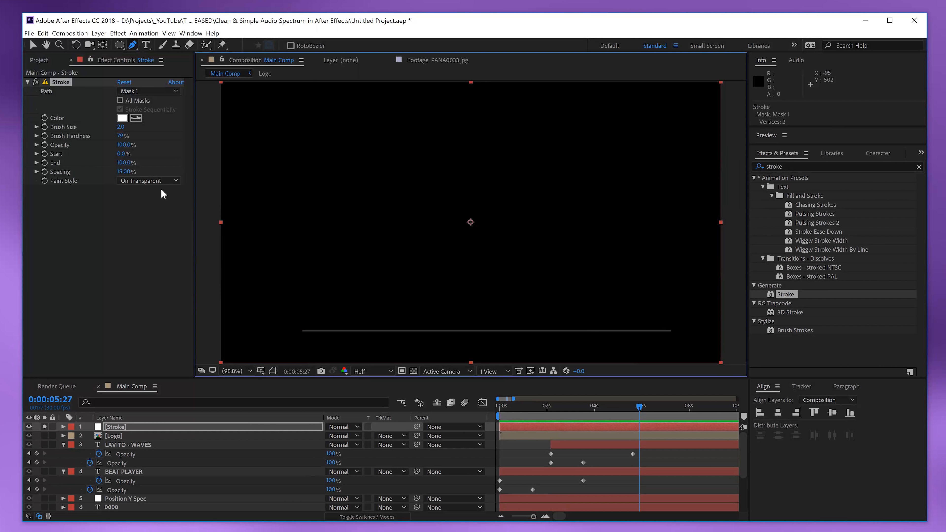
Try a Brush Size of 11.5 on the Stroke effect and undo it.
left_click_drag(122, 127, 136, 127)
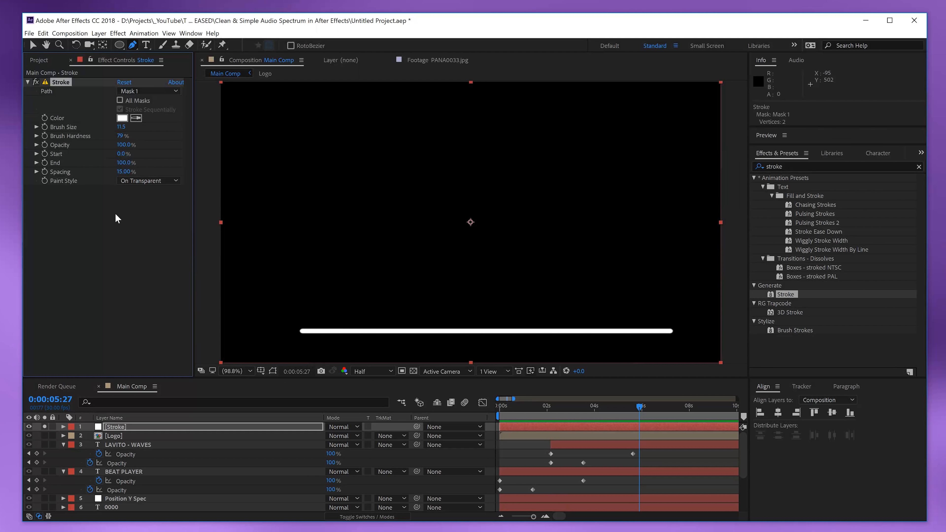
key("ctrl+z")
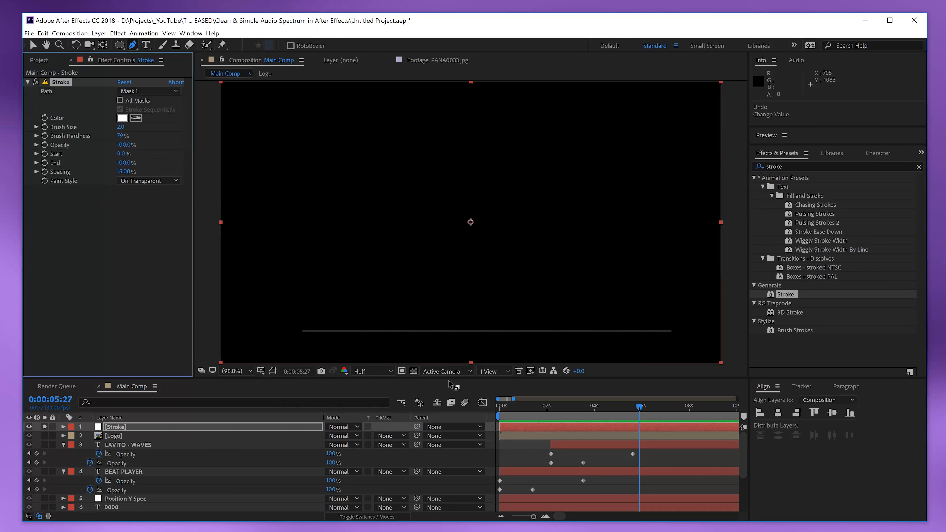
At the start of the composition, enable keyframing for the stroke's Start and End and set both to 50%.
key("Home")
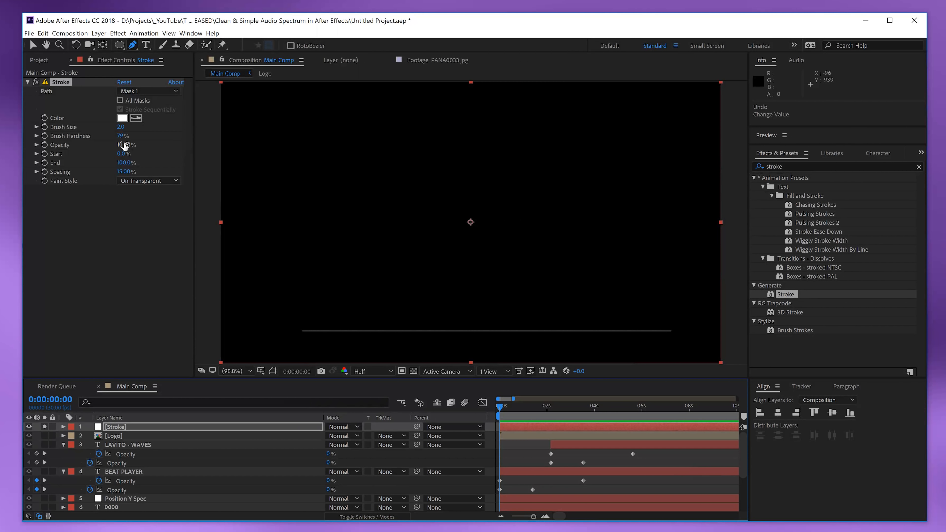
left_click(122, 149)
left_click(122, 154)
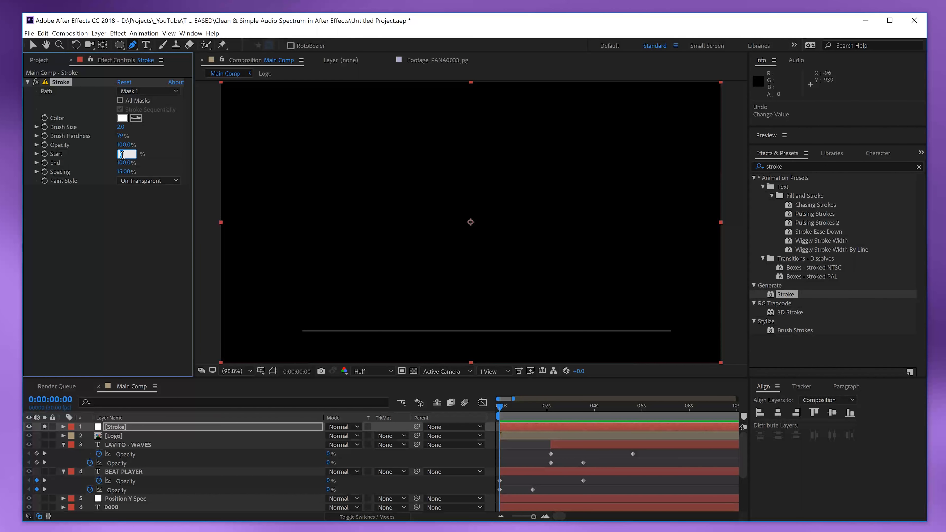
type("50")
key("Return")
left_click(122, 162)
type("50")
key("Return")
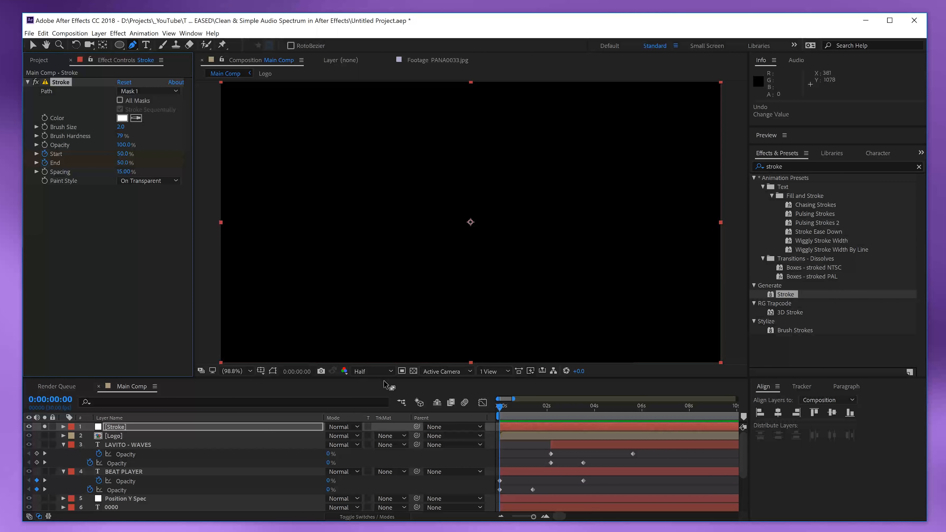
At 0:00:01:01, set the stroke's Start to 0% and End to 100%.
left_click(521, 408)
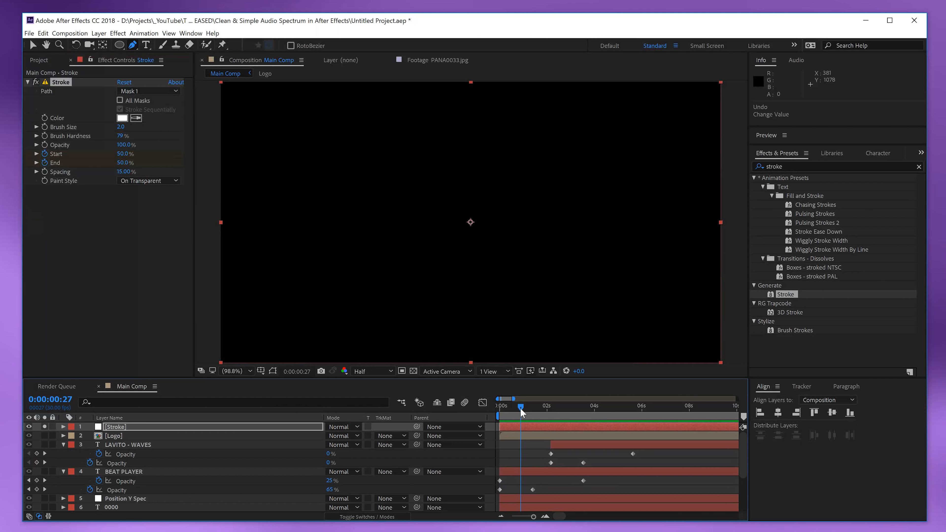
left_click_drag(520, 409, 525, 406)
left_click(123, 154)
type("0")
key("Tab")
type("100")
key("Return")
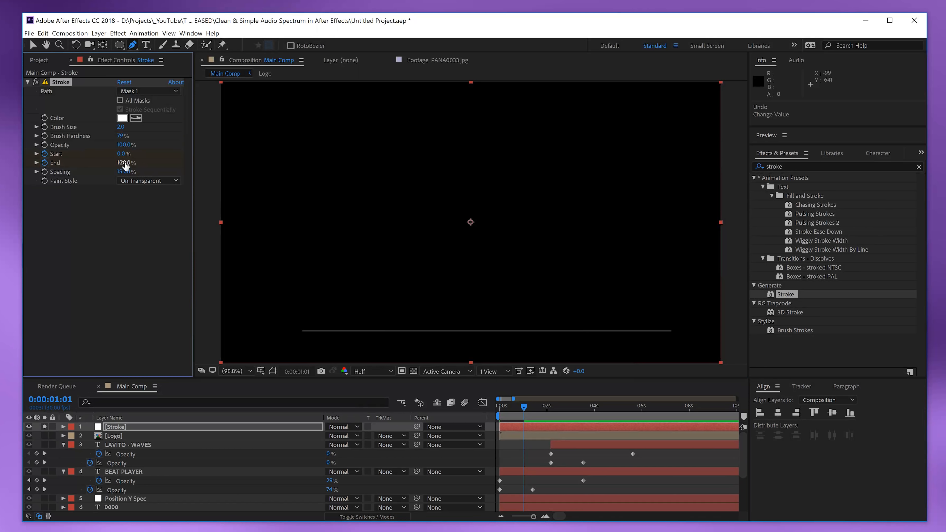
Reveal the Stroke layer's keyframes and apply Easy Ease to the final Start and End keyframes.
mouse_move(519, 411)
left_mouse_down()
mouse_move(497, 410)
mouse_move(518, 418)
left_mouse_up()
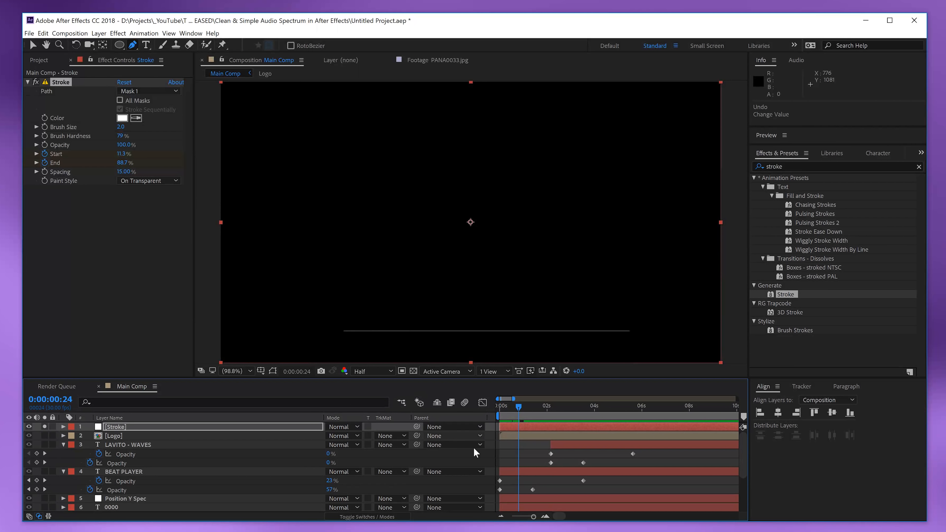
key("u")
left_click_drag(536, 440, 523, 452)
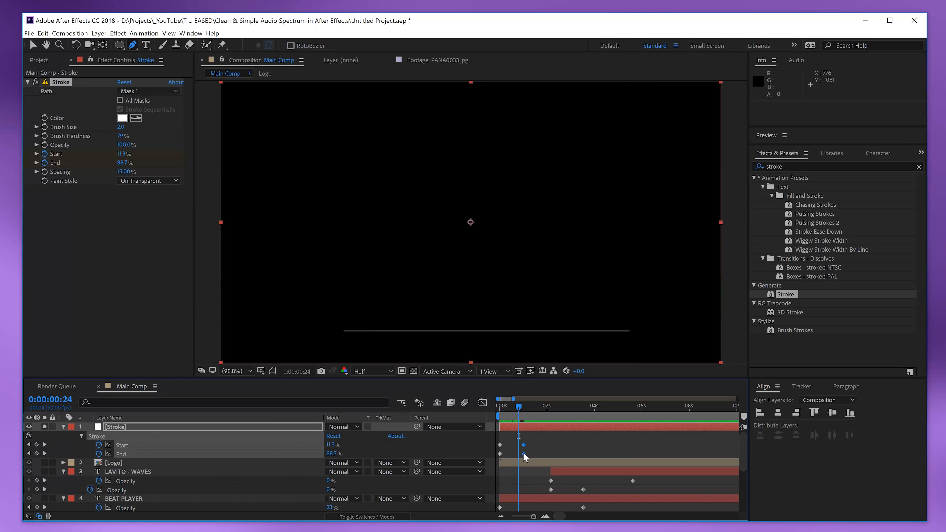
right_click(523, 452)
mouse_move(540, 447)
left_click(499, 476)
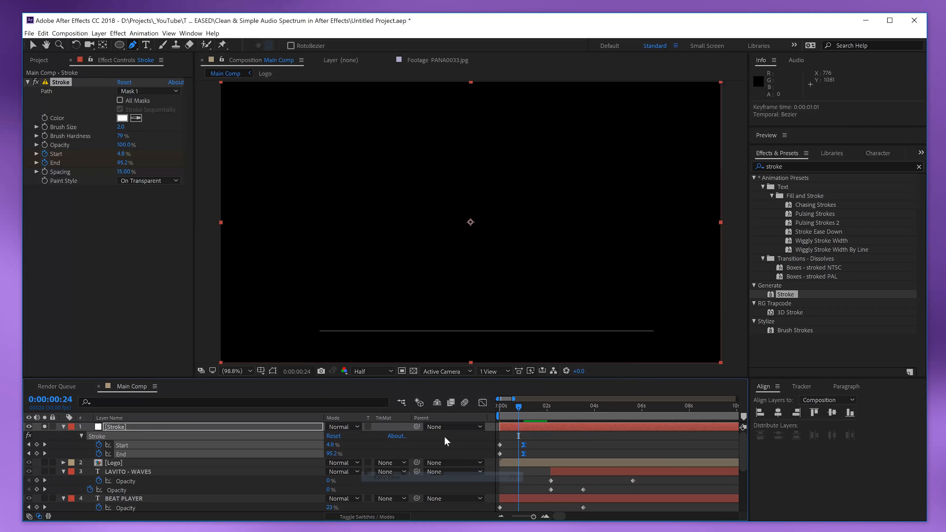
In the Graph Editor, lengthen the incoming influence of the final Start and End keyframes so the line opens fast and slows smoothly.
left_click(483, 403)
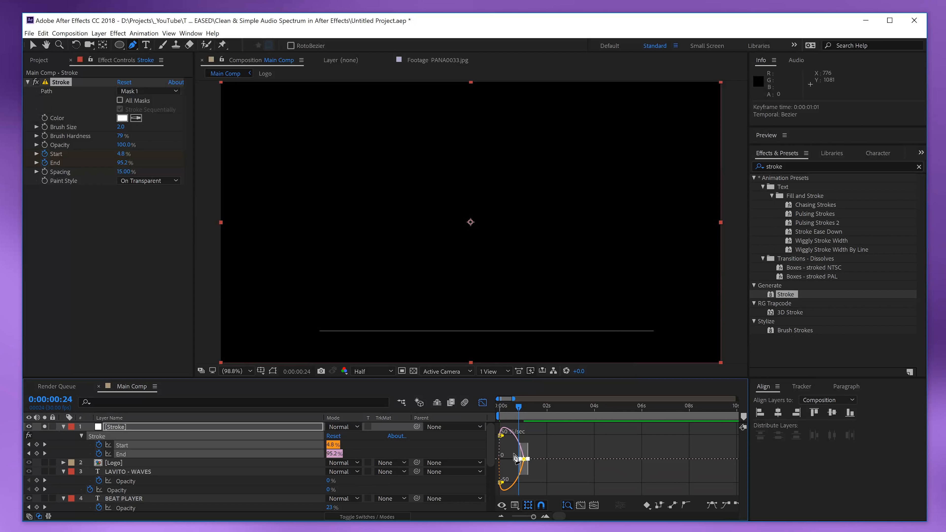
left_click_drag(513, 454, 532, 468)
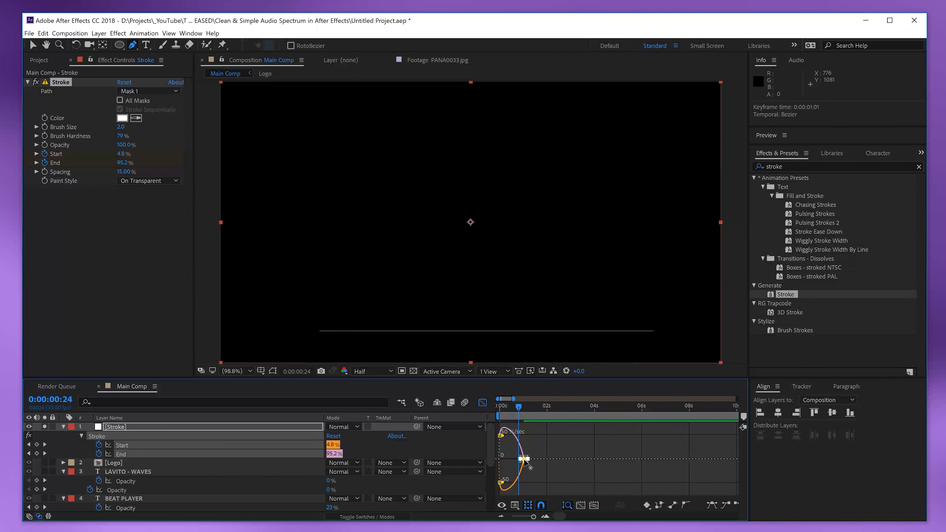
left_click(544, 516)
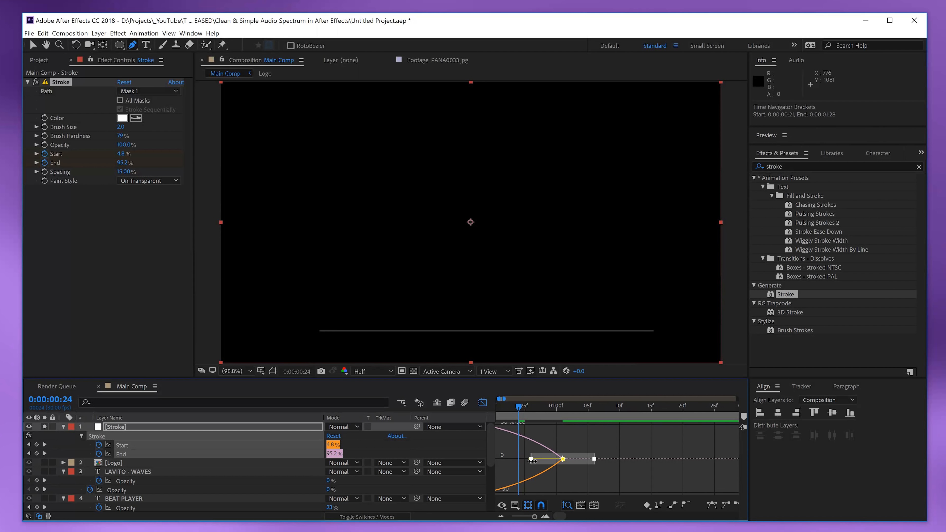
key("v")
left_click(516, 451)
left_click(562, 458)
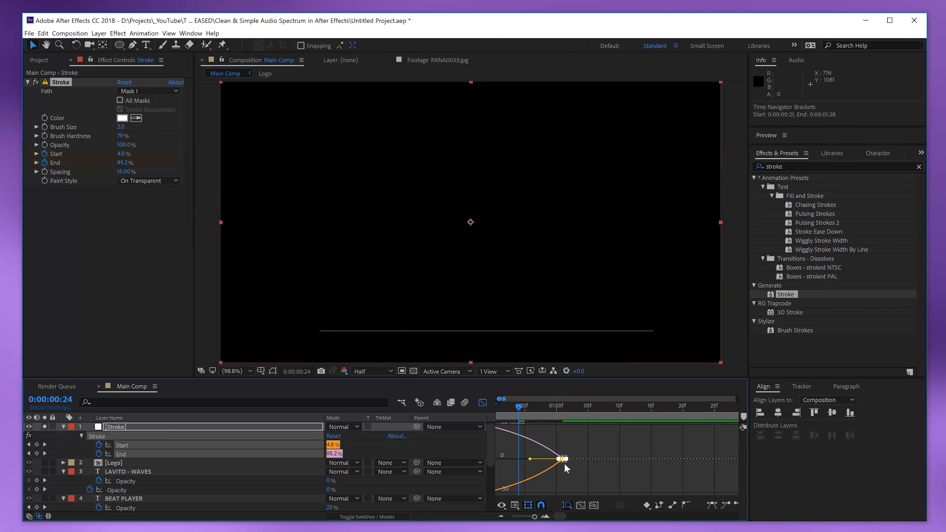
left_click_drag(525, 459, 502, 516)
left_click(502, 516)
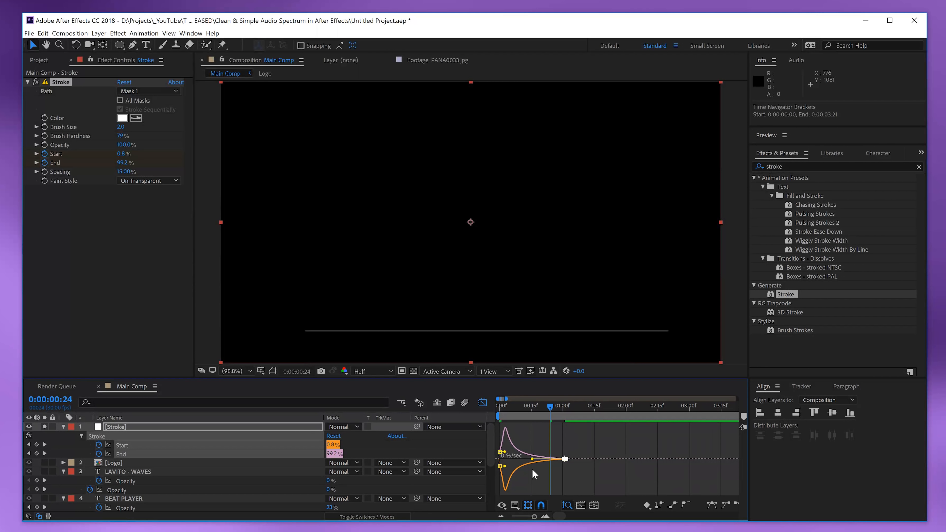
left_click(483, 403)
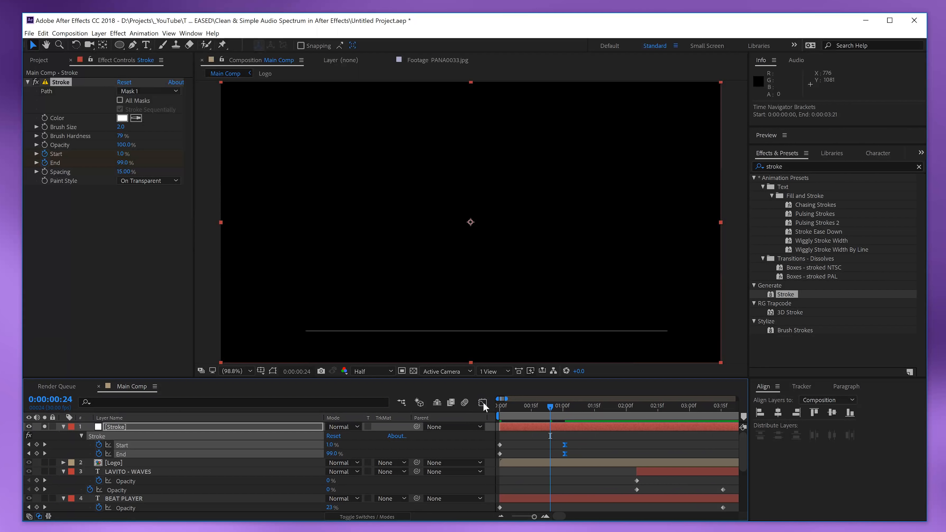
Preview the line animation, go to 0:00:01:00, and unsolo the Stroke layer.
key("space")
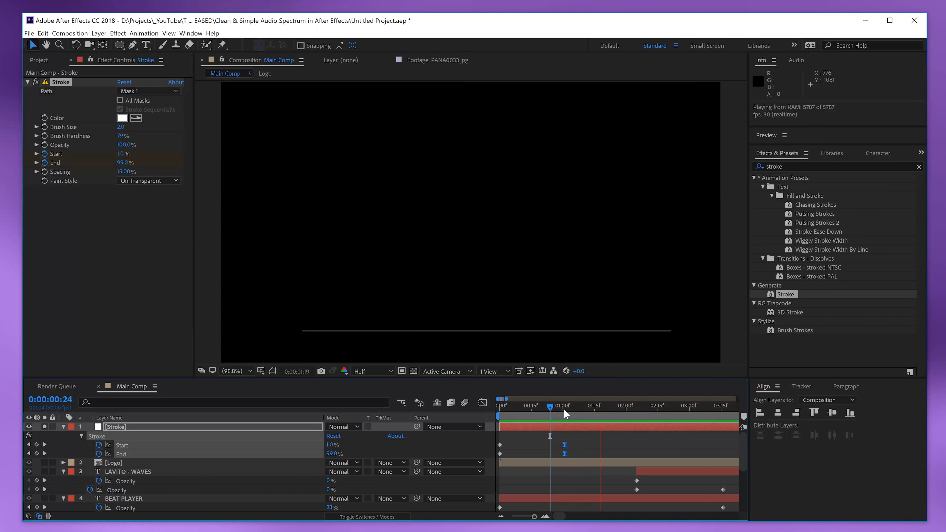
left_click(563, 408)
left_click(45, 427)
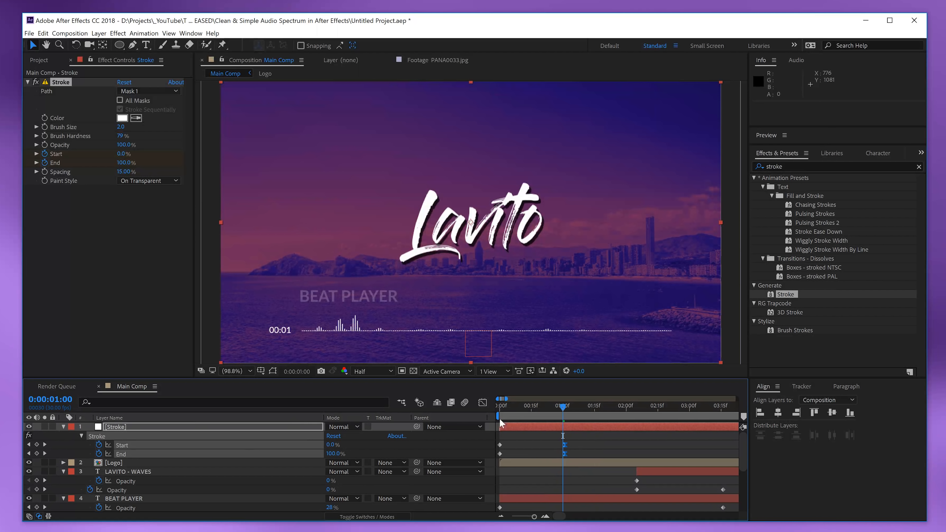
Preview the stroke line's opening animation within the full scene.
left_click(543, 445)
key("space")
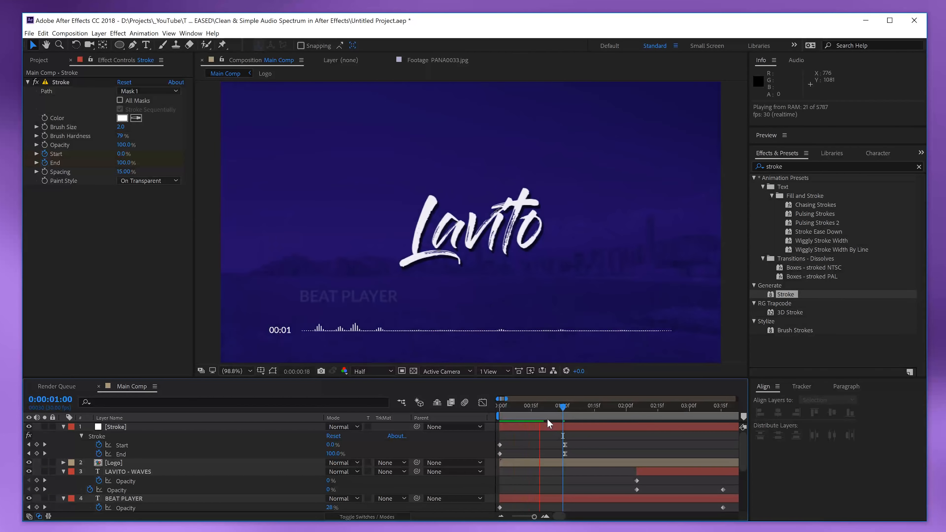
key("space")
left_click(575, 426)
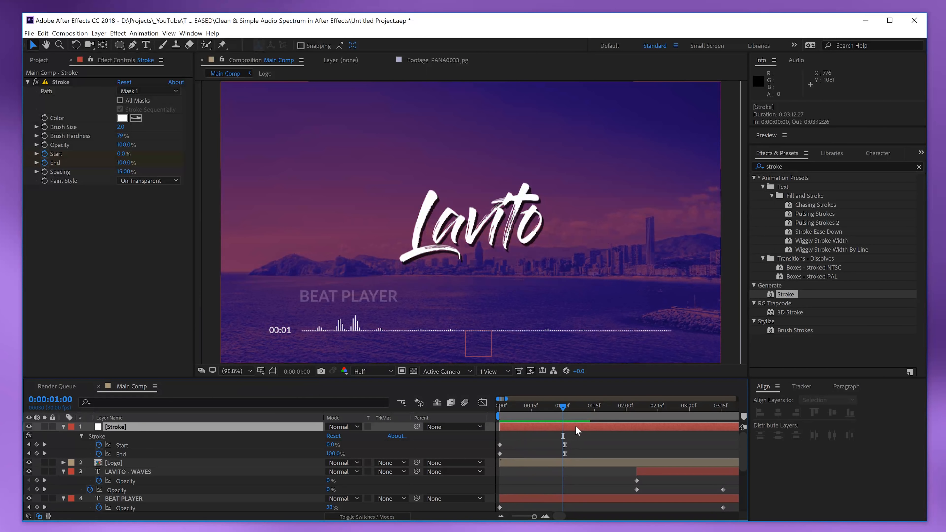
Show the mask paths, nudge the Stroke layer's line slightly down to align with the audio spectrum, and preview it.
scroll(558, 343, "up", 2)
key("space")
left_click_drag(564, 312, 554, 160)
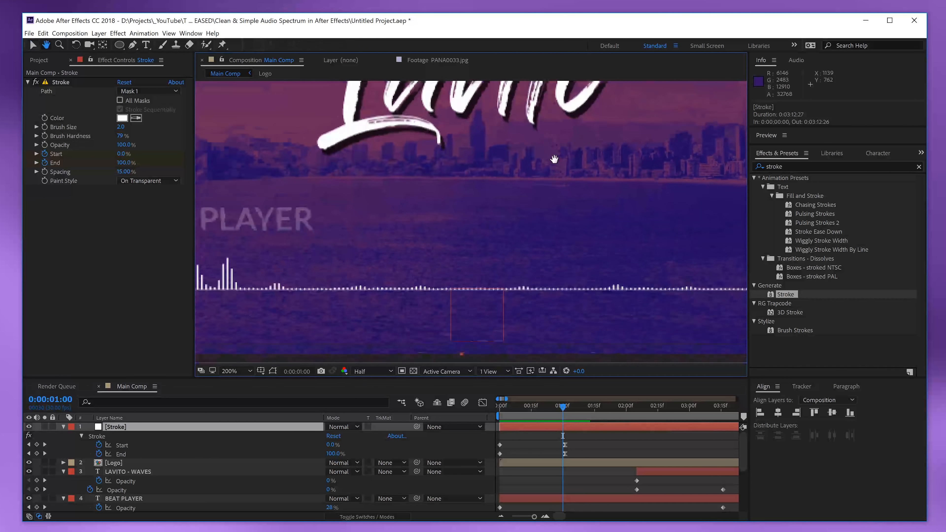
left_click_drag(592, 302, 792, 310)
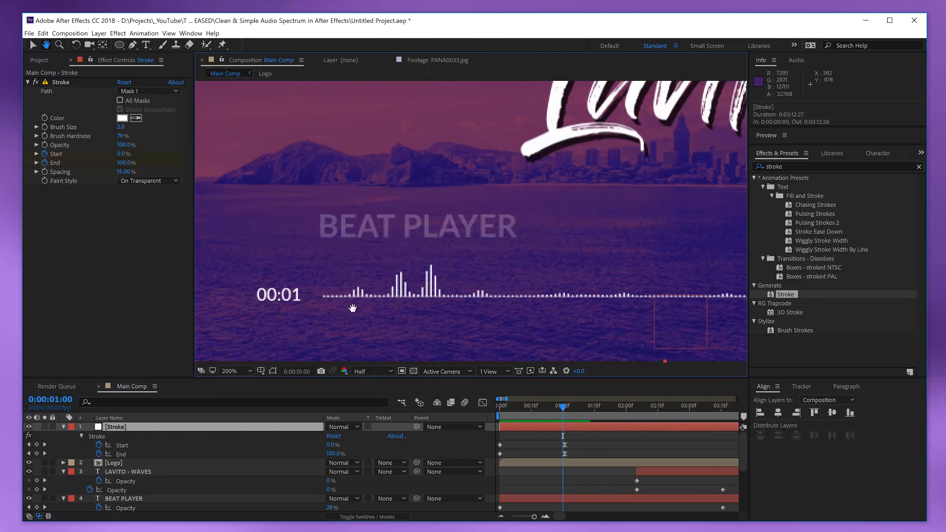
left_click(272, 371)
left_click(360, 297)
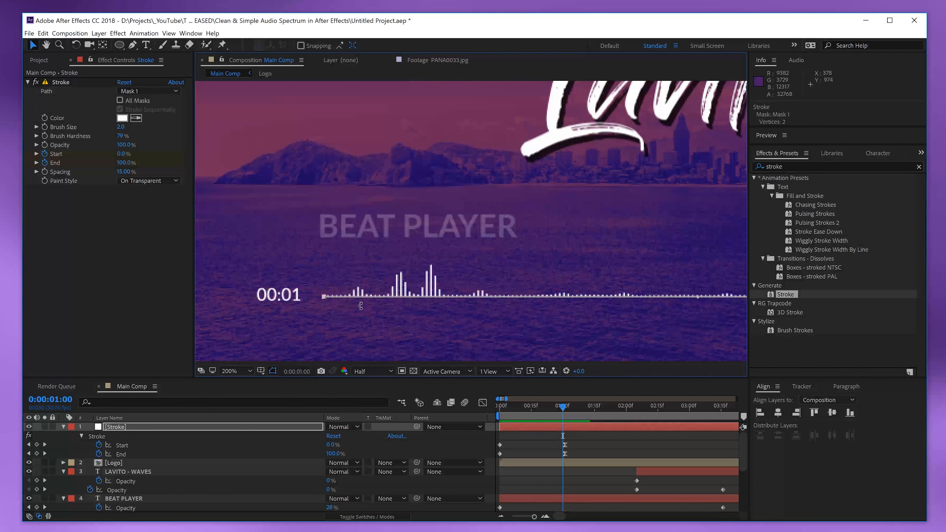
key("Down")
key("Down")
left_click(546, 443)
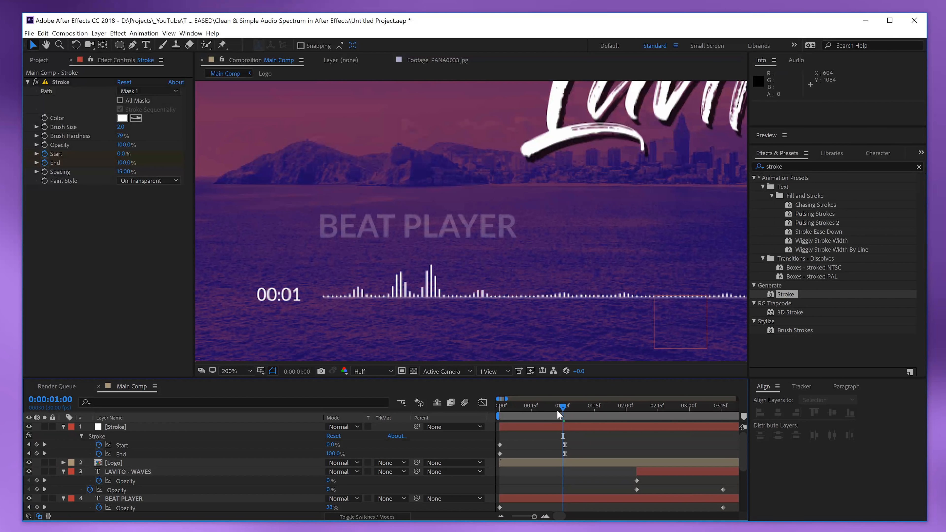
key("space")
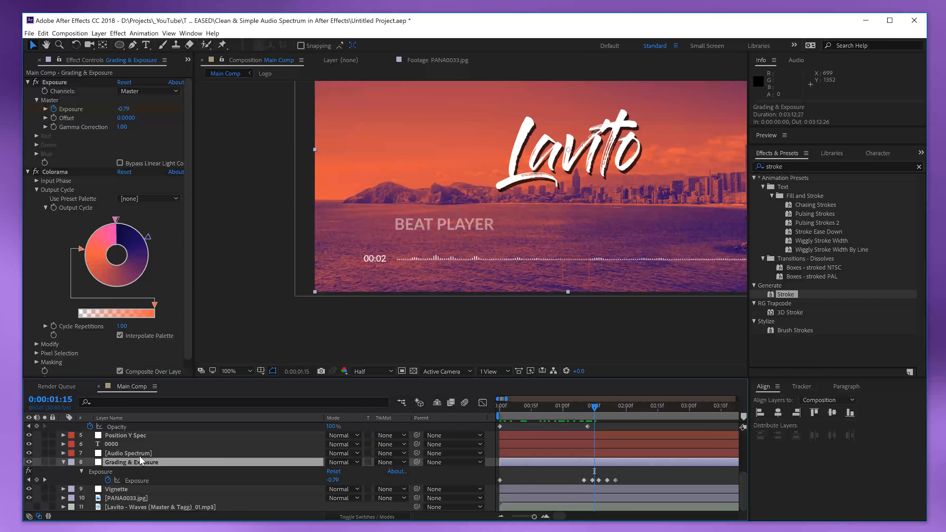
Reveal Opacity on the 0000 and Audio Spectrum layers and keyframe both at 0% at 0:00:00:00.
left_click(138, 460)
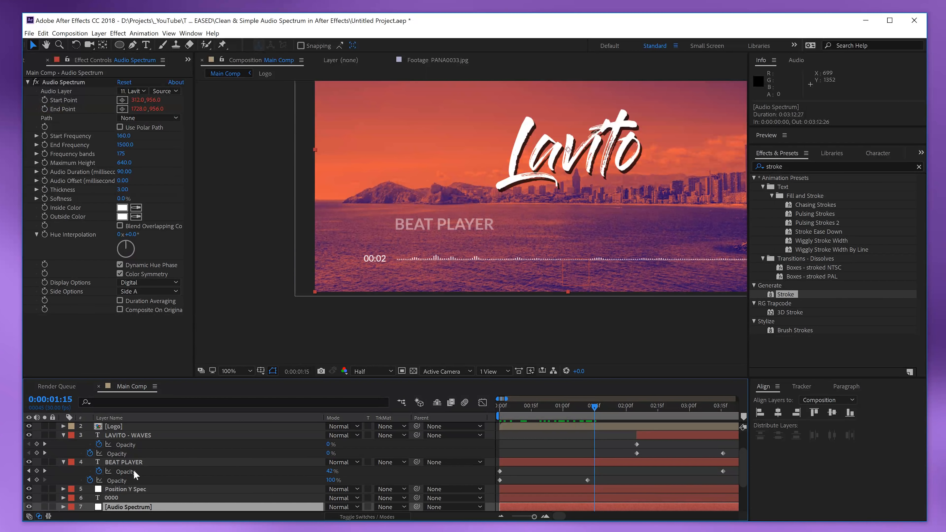
scroll(133, 470, "down", 2)
scroll(136, 473, "up", 3)
scroll(137, 479, "down", 3)
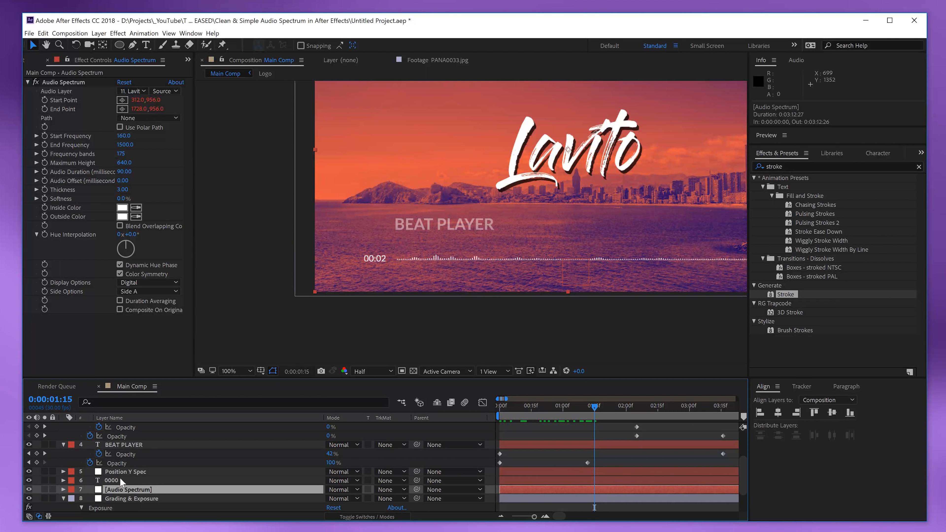
left_click(120, 478, "ctrl")
key("t")
scroll(229, 484, "down", 2)
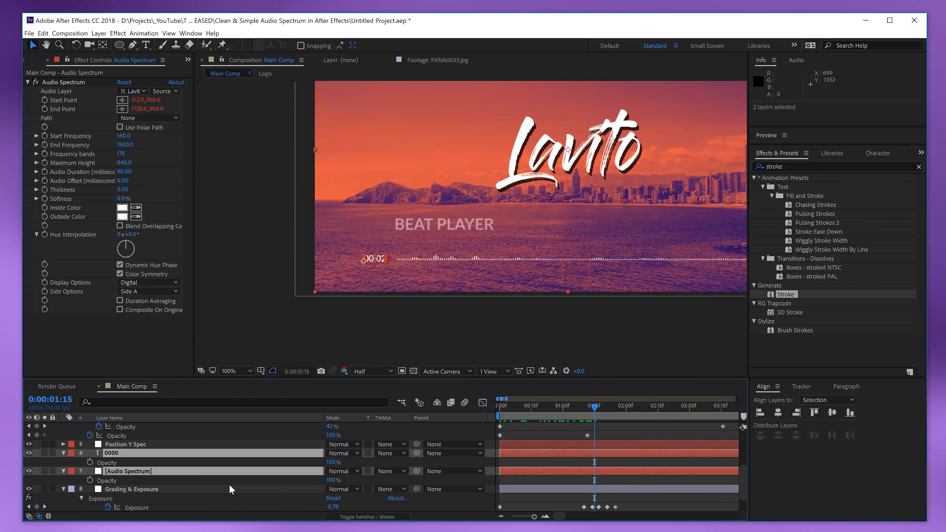
left_click(332, 463)
type("0")
key("Return")
left_click_drag(523, 408, 450, 415)
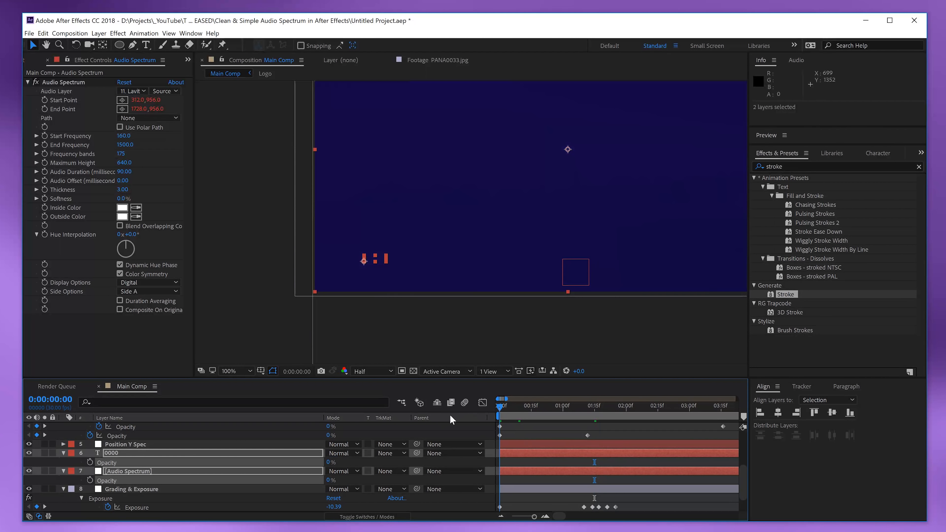
left_click(90, 462)
At 0:00:01:23, set the Opacity of the 0000 and Audio Spectrum layers to 100%.
left_click_drag(582, 409, 611, 408)
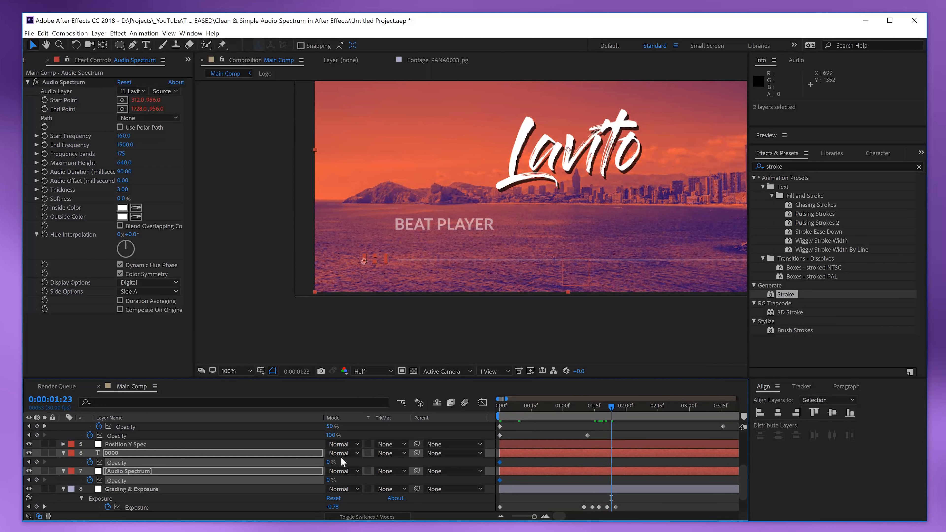
left_click(330, 462)
type("100")
key("Return")
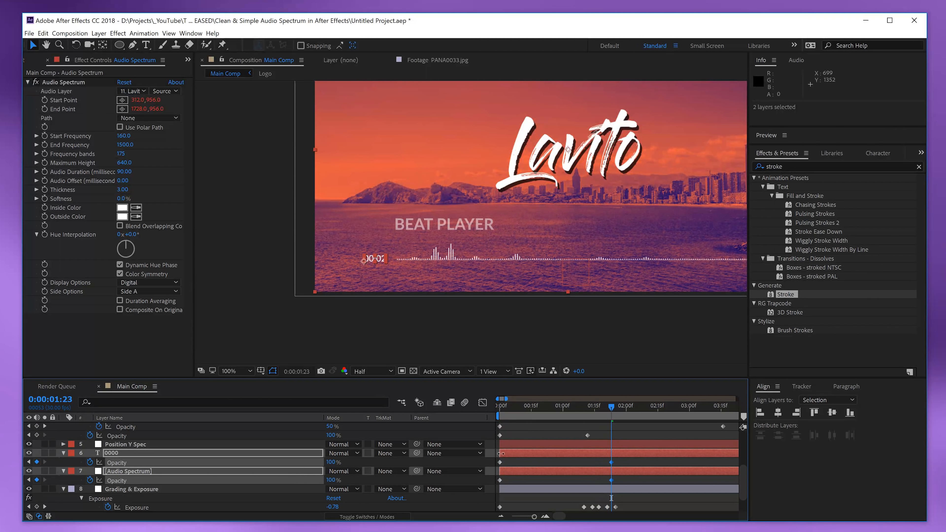
left_click(582, 432)
Preview the fade-in of the time counter and audio spectrum.
left_click_drag(583, 410, 520, 414)
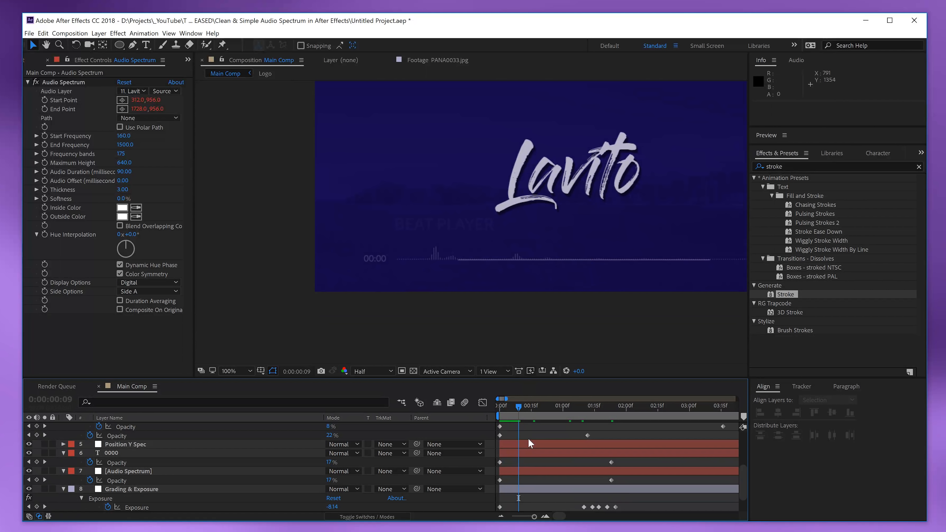
key("space")
left_click(571, 407)
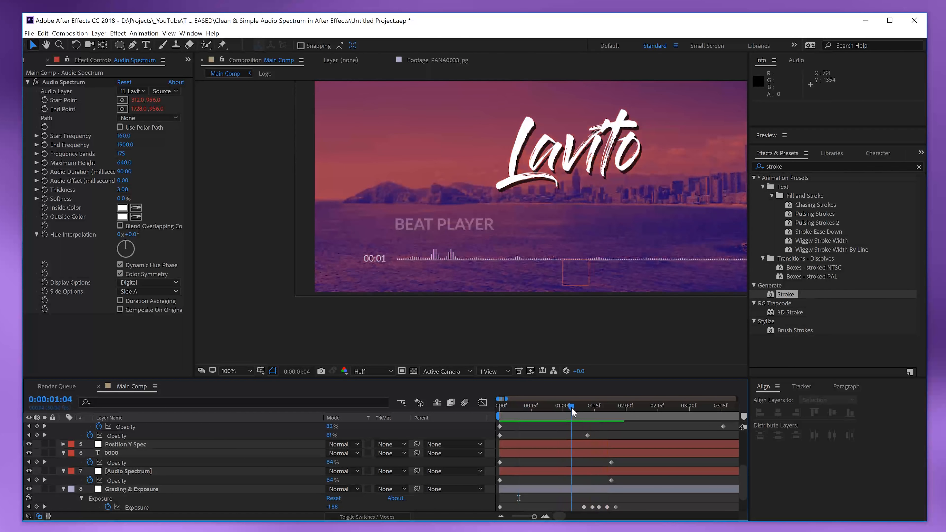
left_click_drag(571, 407, 558, 408)
Collapse the properties of all layers and duplicate the Audio Spectrum layer.
key("ctrl+a")
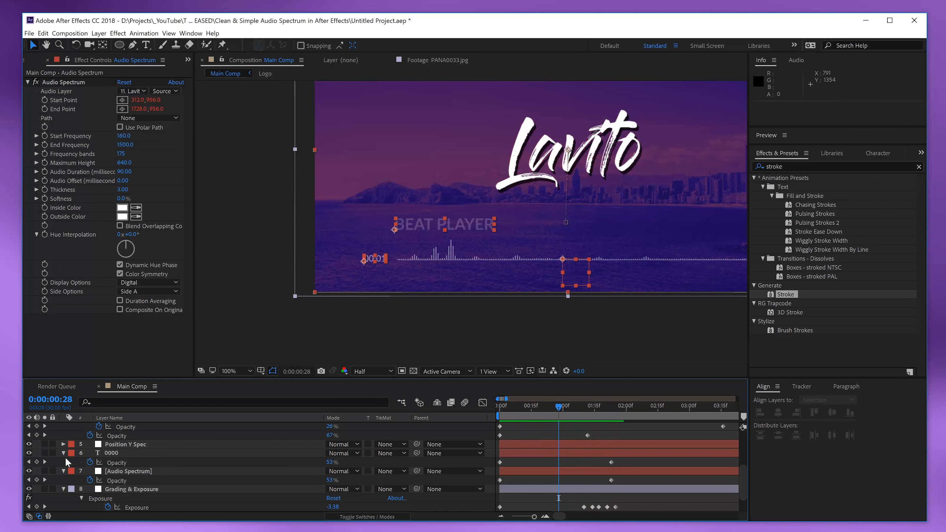
left_click(64, 470)
key("F2")
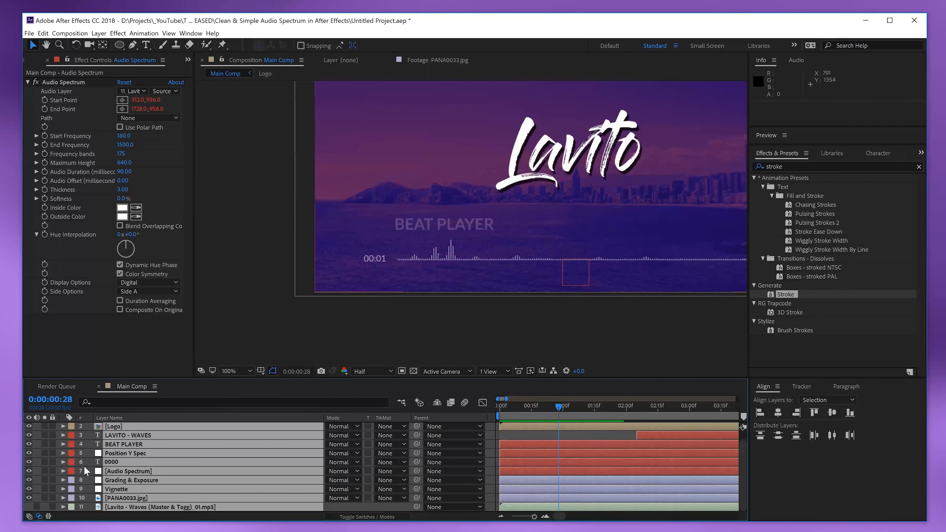
left_click(84, 469)
key("ctrl+d")
Scale the duplicated Audio Spectrum layer to 500% and move it to about 3008, -1088 so its bars span the lower frame.
key("s")
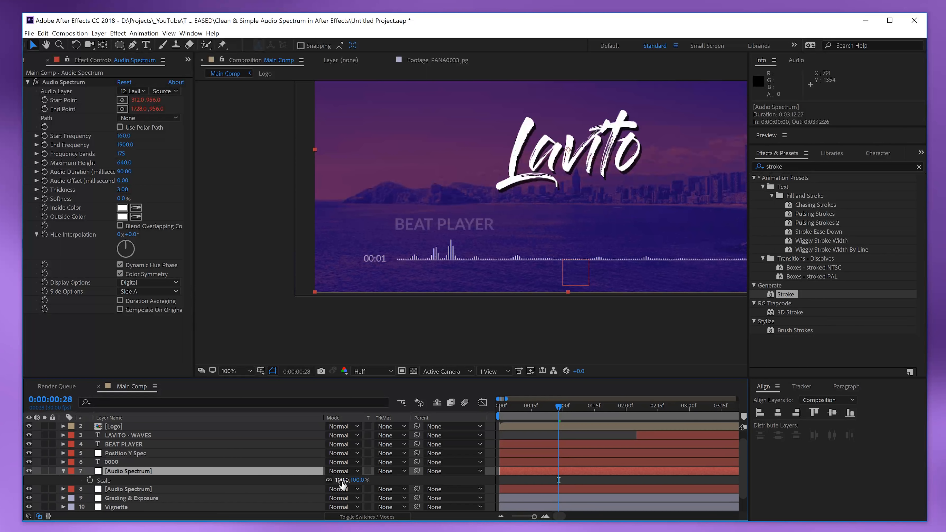
left_click(341, 480)
type("500")
key("Return")
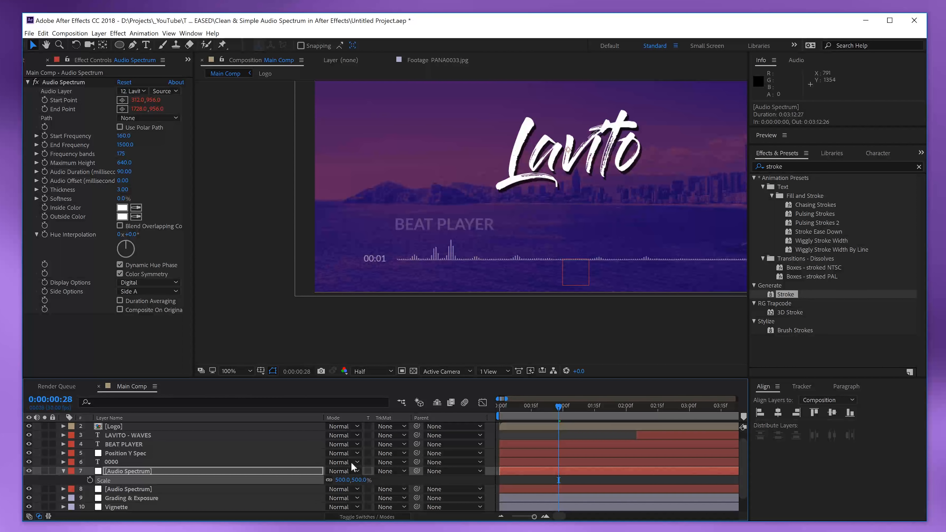
key("comma")
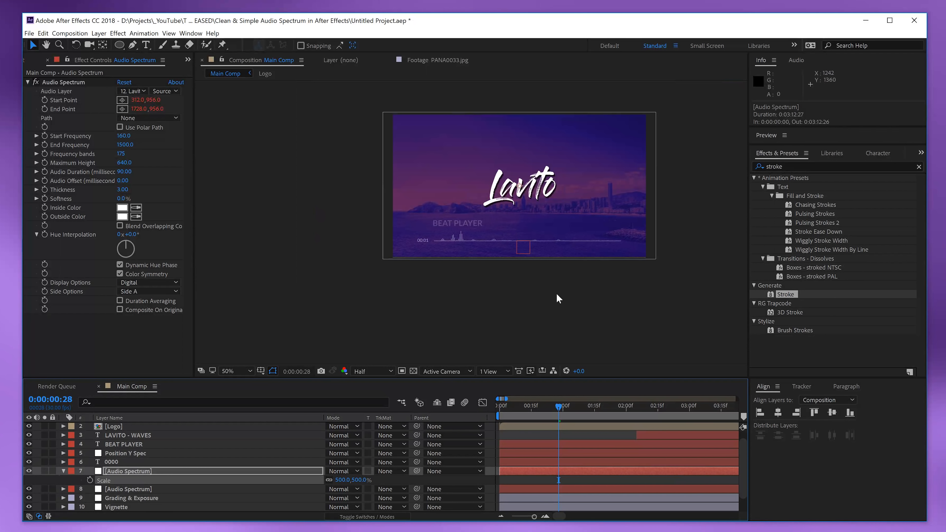
left_click_drag(575, 297, 596, 288)
Reveal the enlarged Audio Spectrum copy's Opacity and set it to 50% at the 0:00:01:23 keyframe.
key("t")
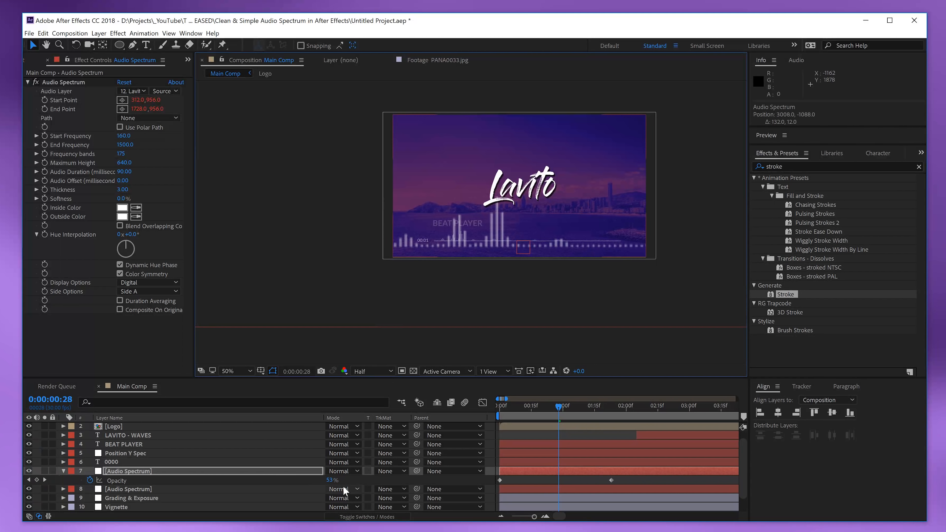
left_click(330, 481)
left_click(529, 480)
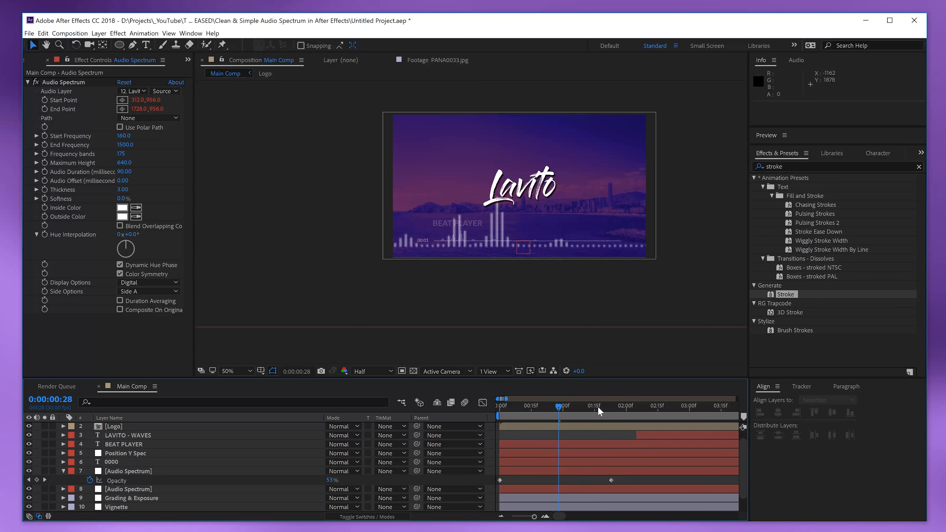
left_click(611, 408)
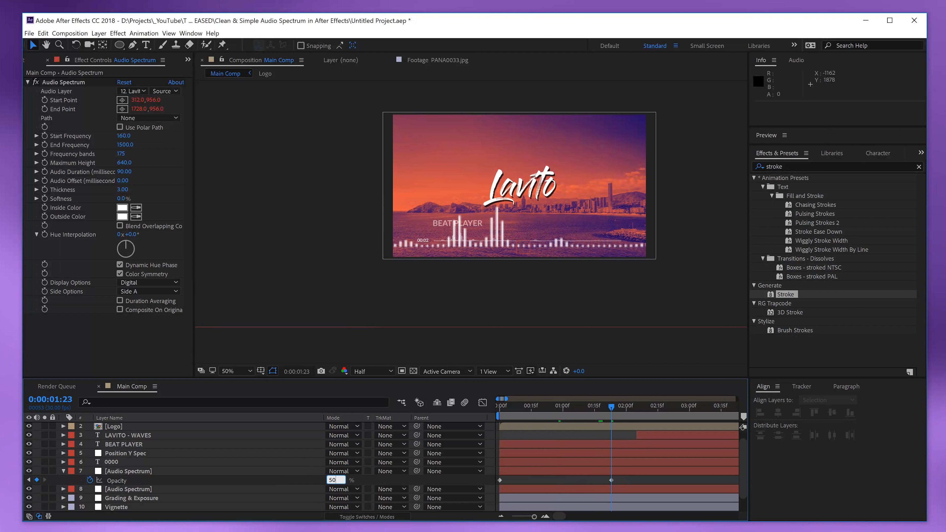